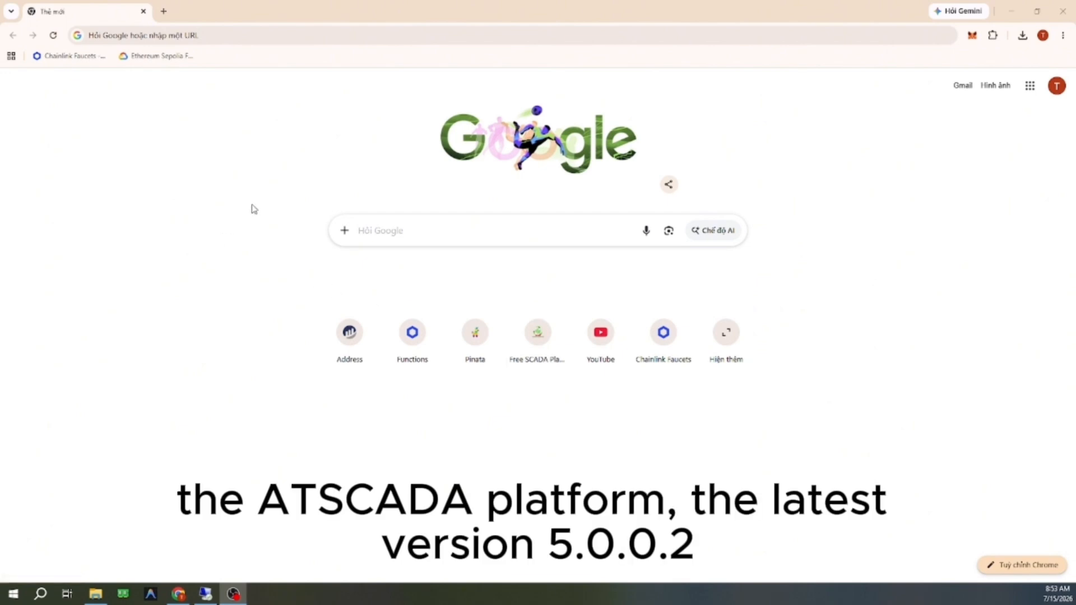
Step: Open the atscada.com website in the browser
click(352, 35)
text(at)
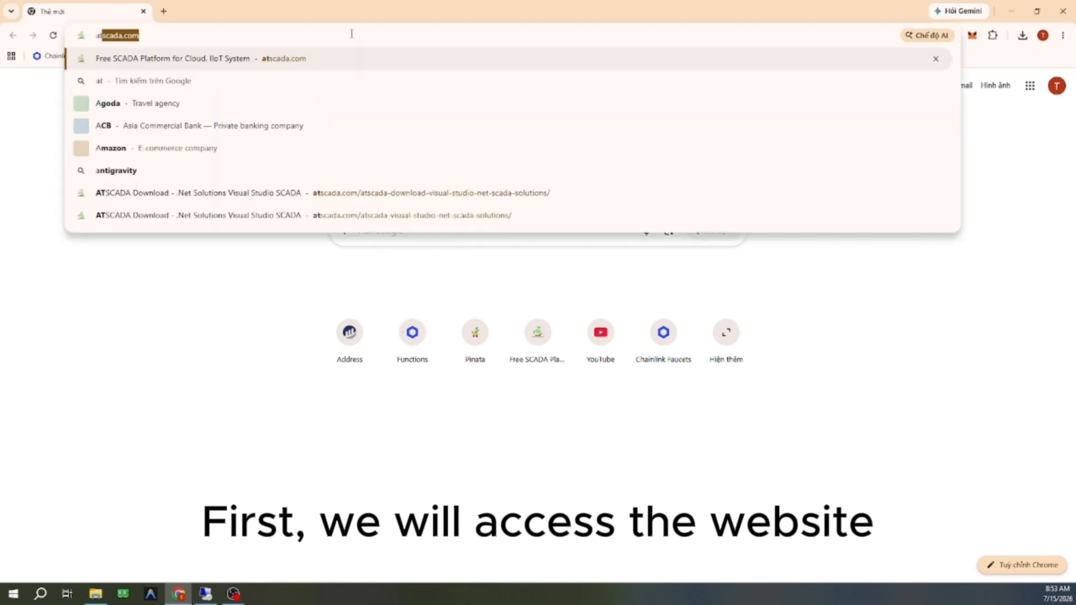
text(scada.com)
key(Return)
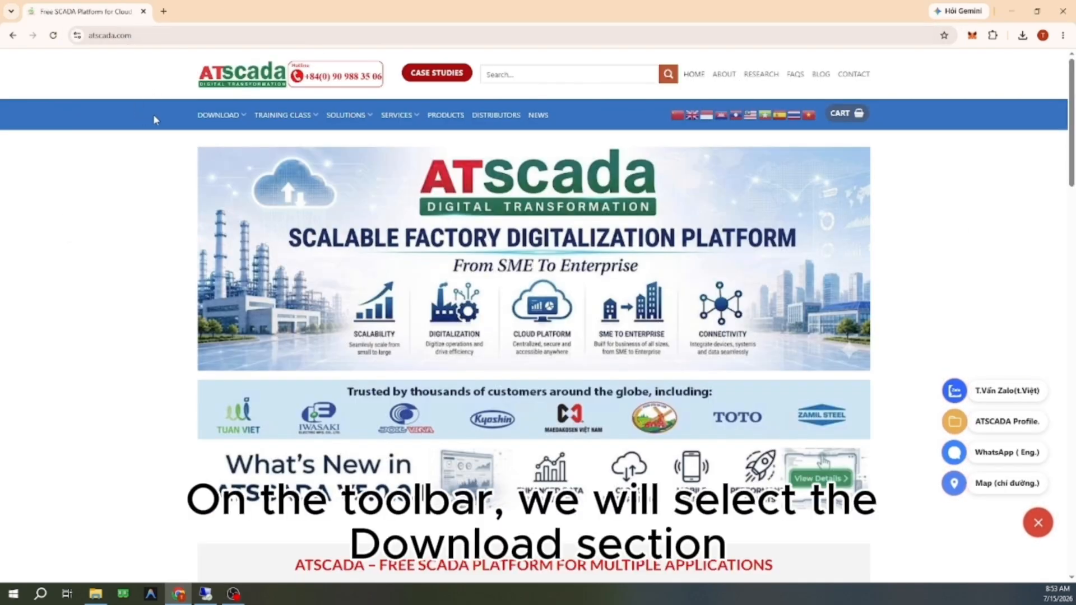
Step: Open the site's ATSCADA download page and dismiss the webinar popup
mouse_move(227, 117)
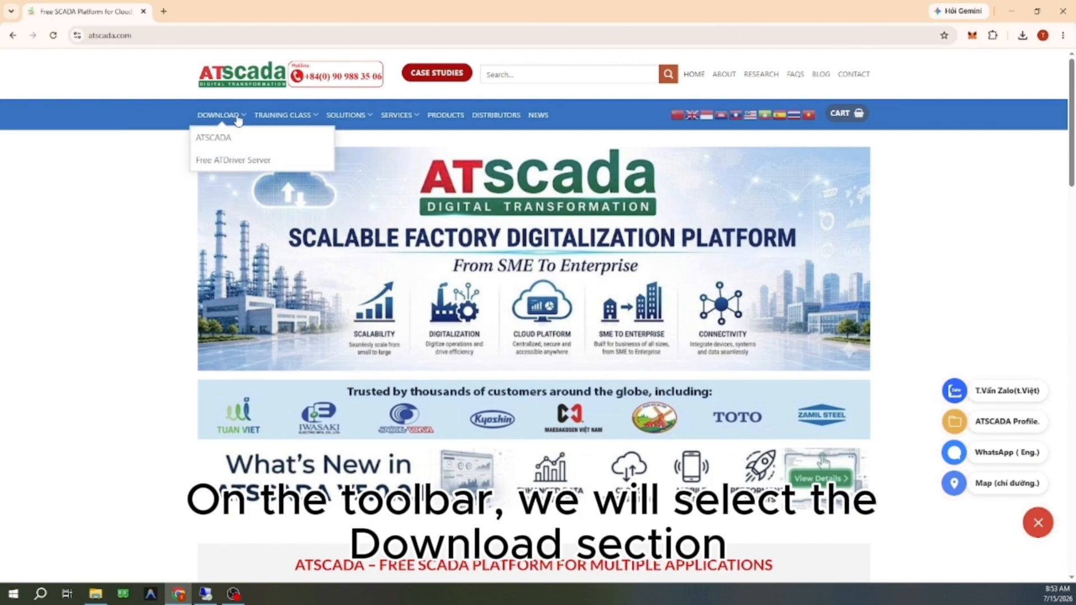
click(246, 147)
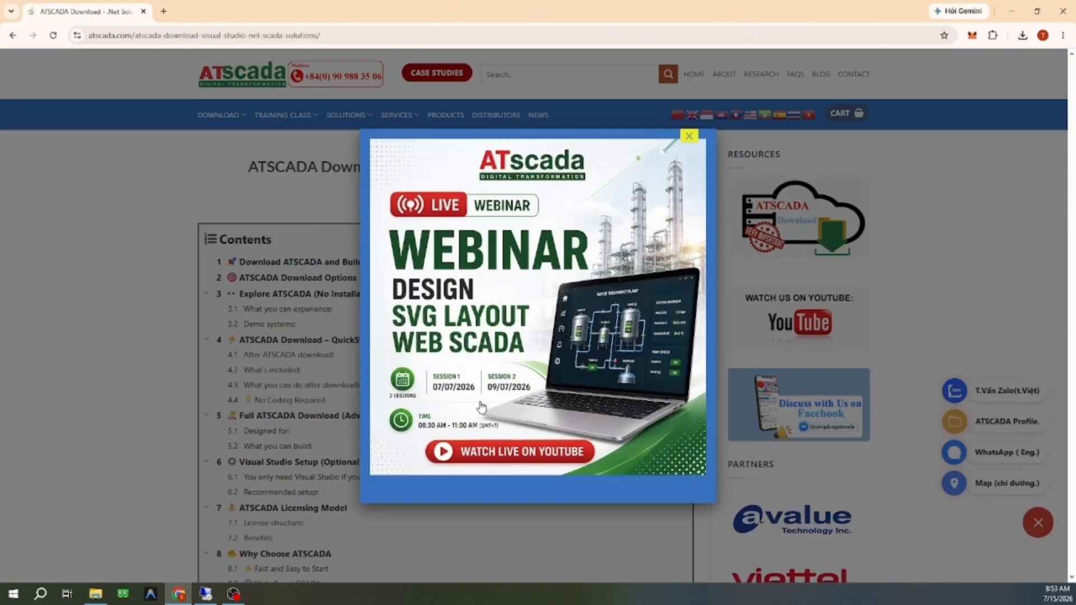
click(689, 138)
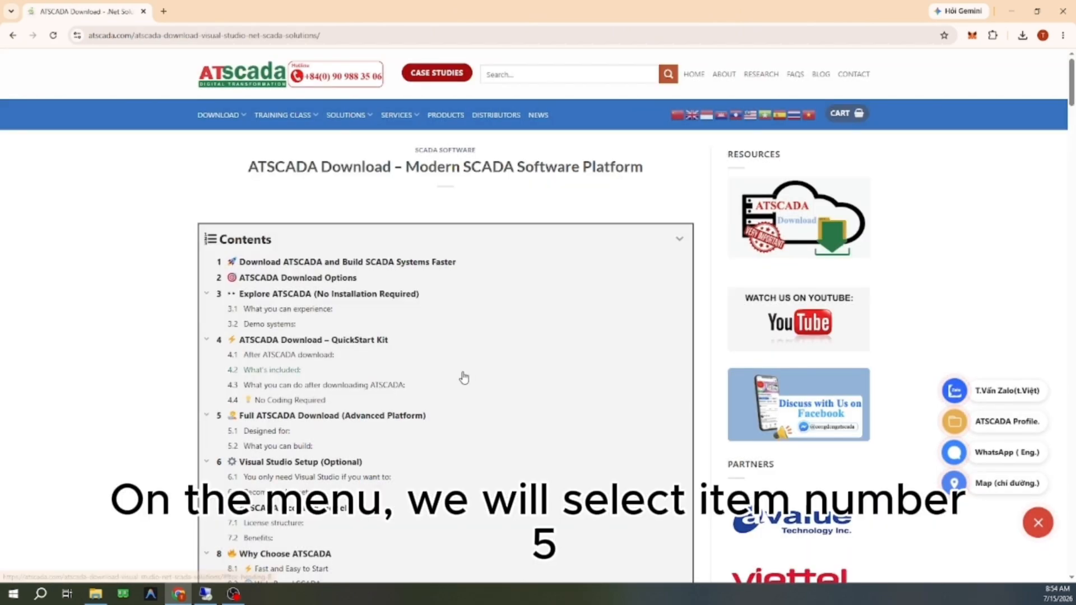
Step: Download the full ATSCADA platform version 5.0.0.2 from the Full ATSCADA Download (Advanced Platform) section and check the download progress
click(417, 418)
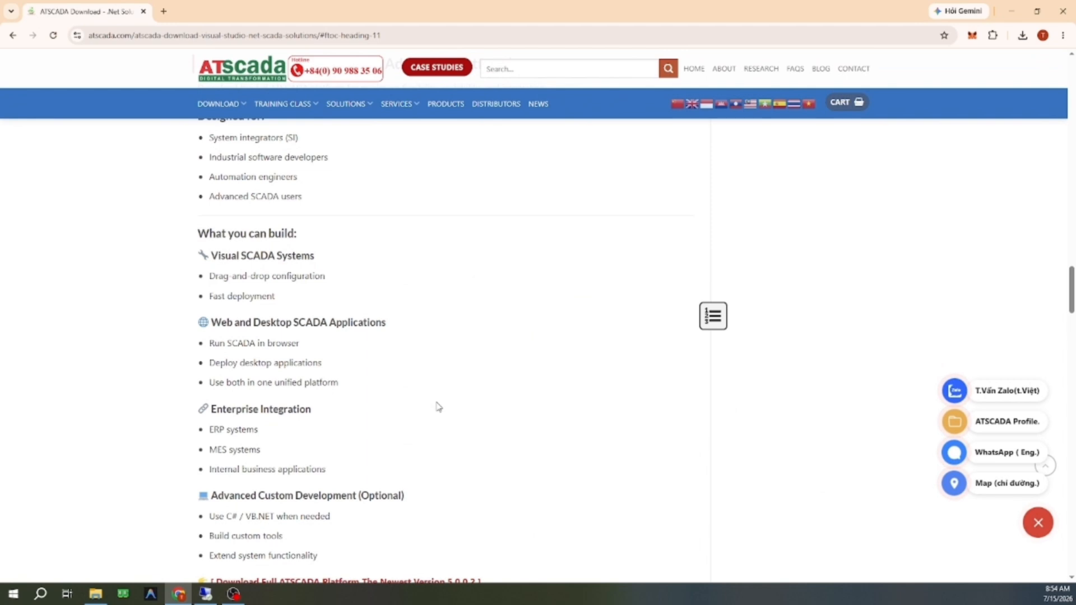
scroll(438, 407, down, 1)
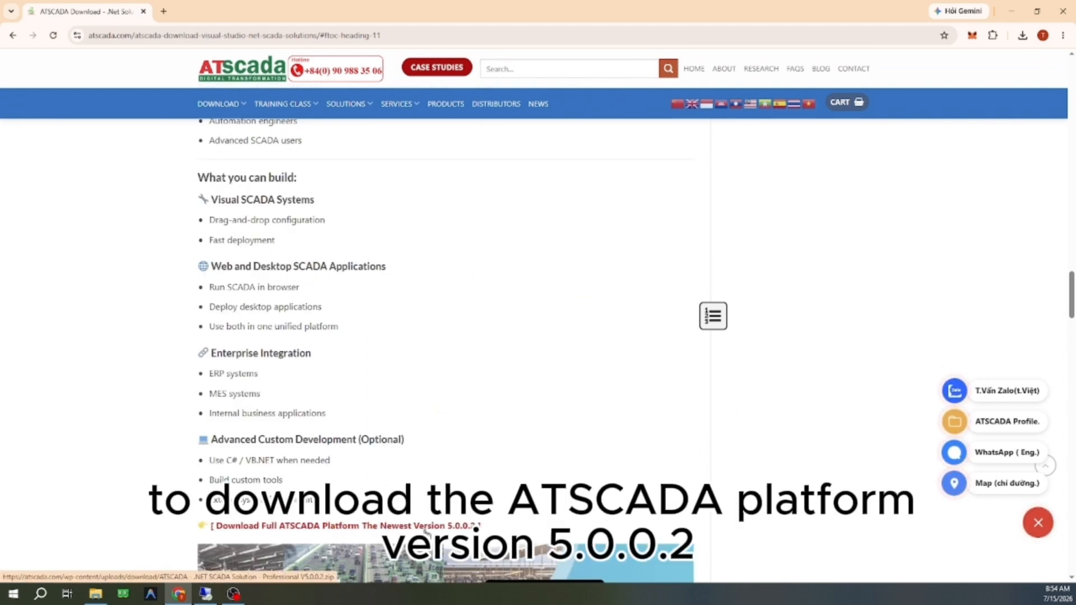
click(462, 530)
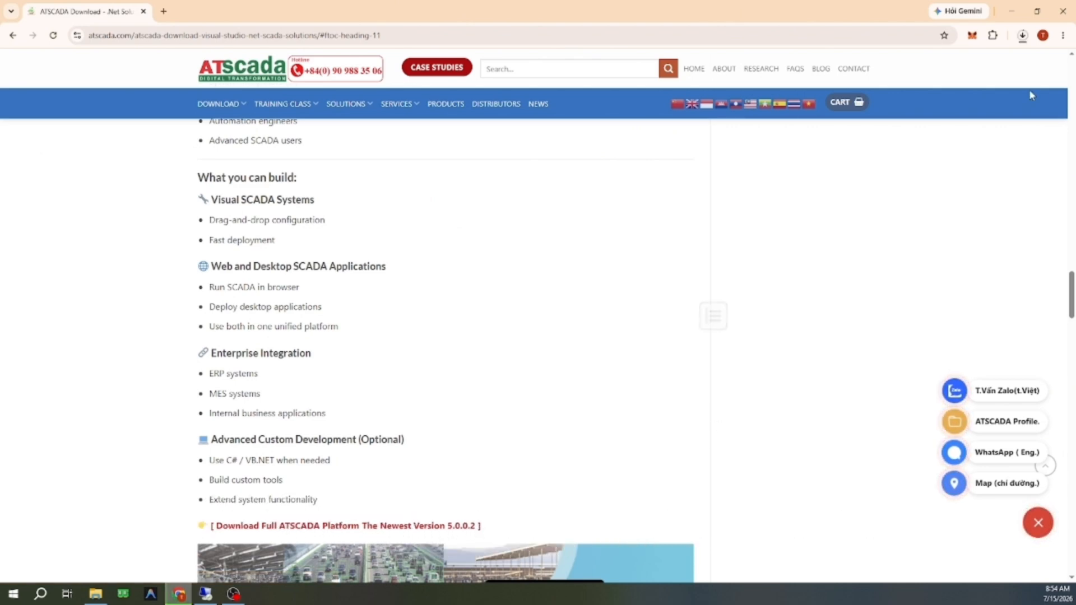
click(1023, 37)
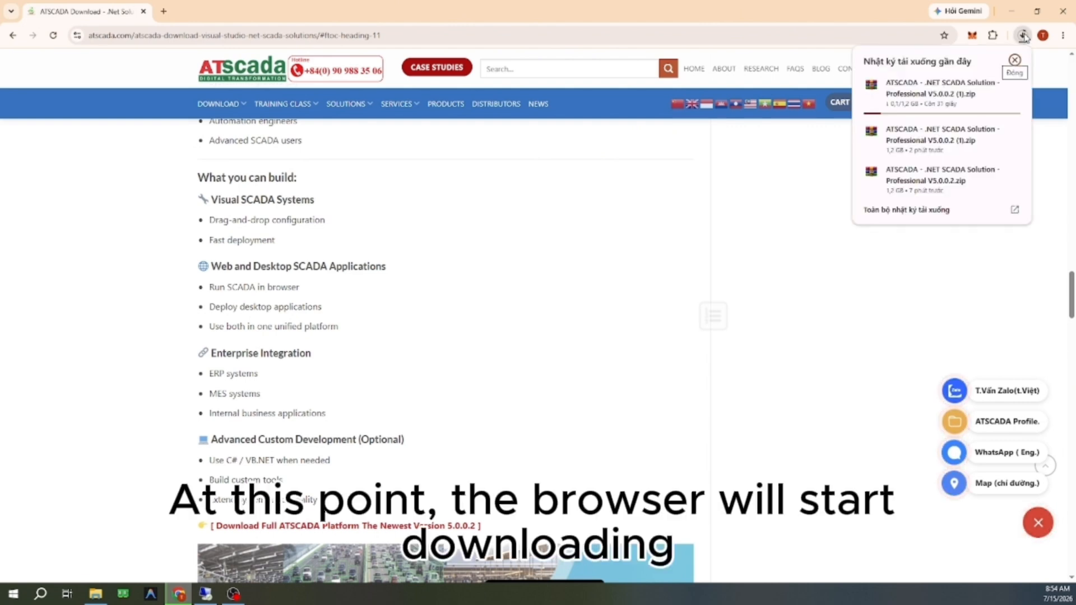
click(1024, 37)
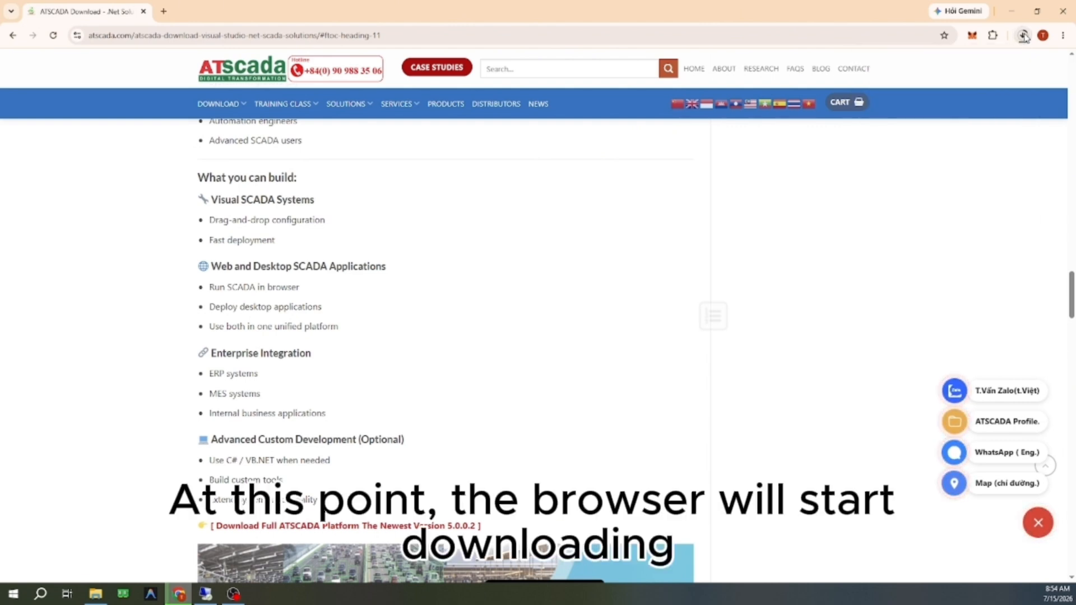
click(1024, 37)
click(1023, 37)
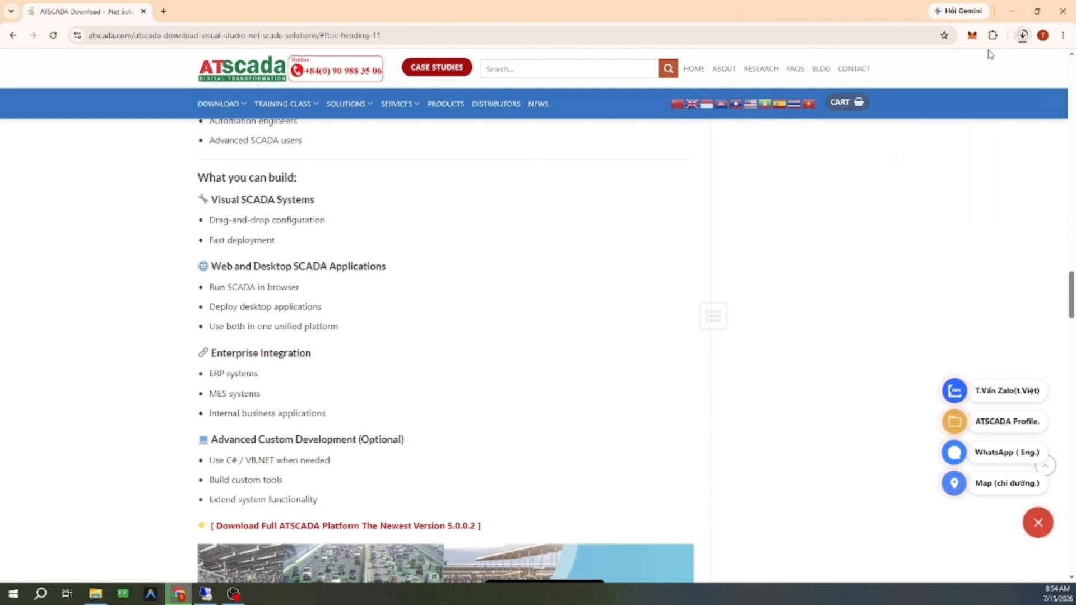
scroll(488, 387, up, 4)
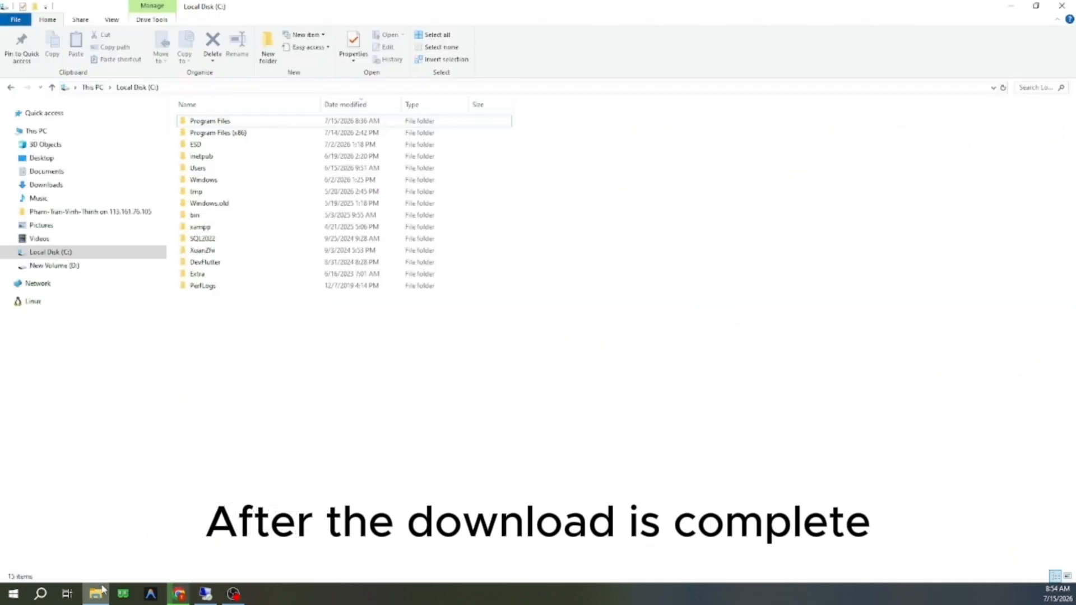
Step: In File Explorer, extract ATSCADA - .NET SCADA Solution - Professional V5.0.0.2.zip from the Downloads folder to Local Disk (C:)
click(100, 592)
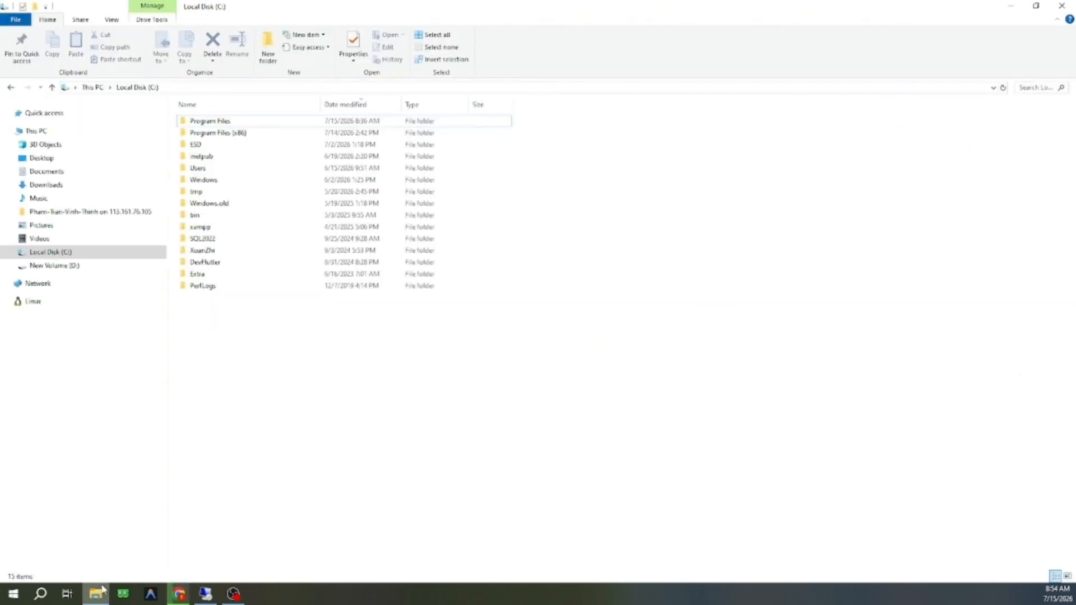
click(46, 185)
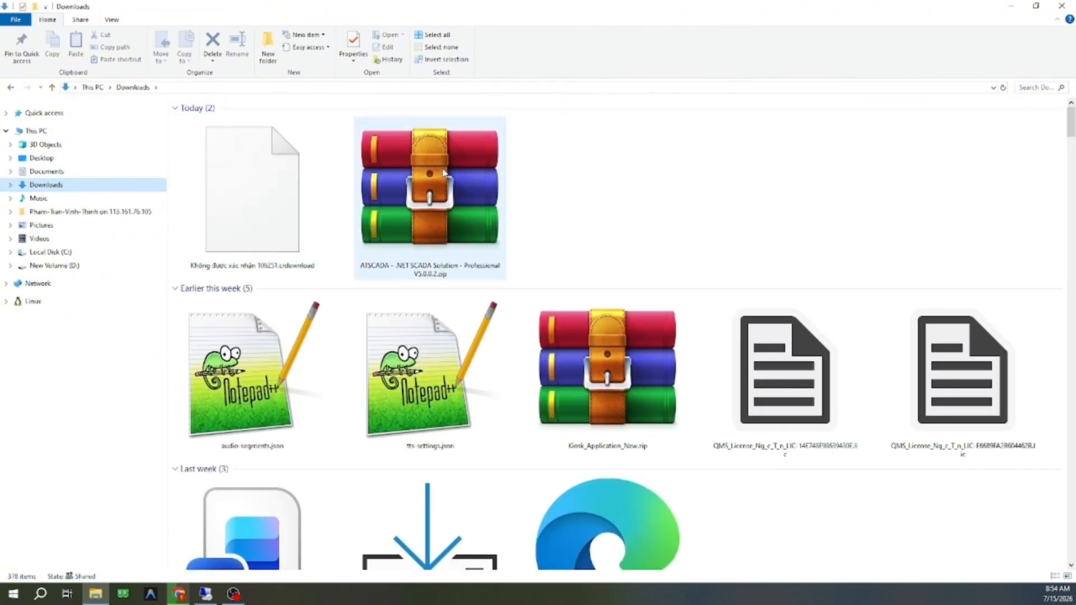
right_click(444, 173)
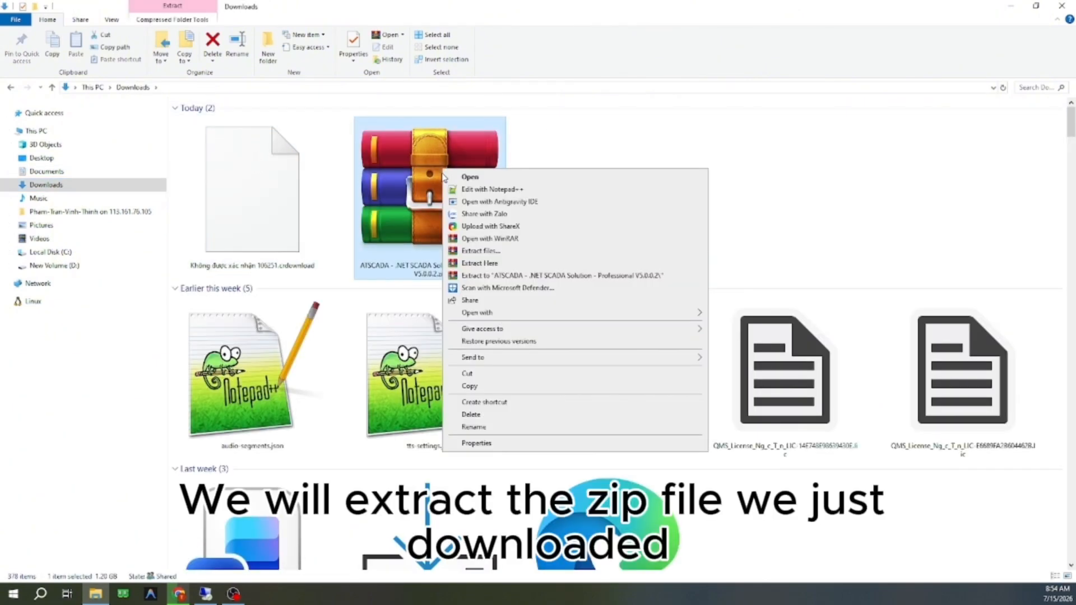
click(695, 151)
click(473, 178)
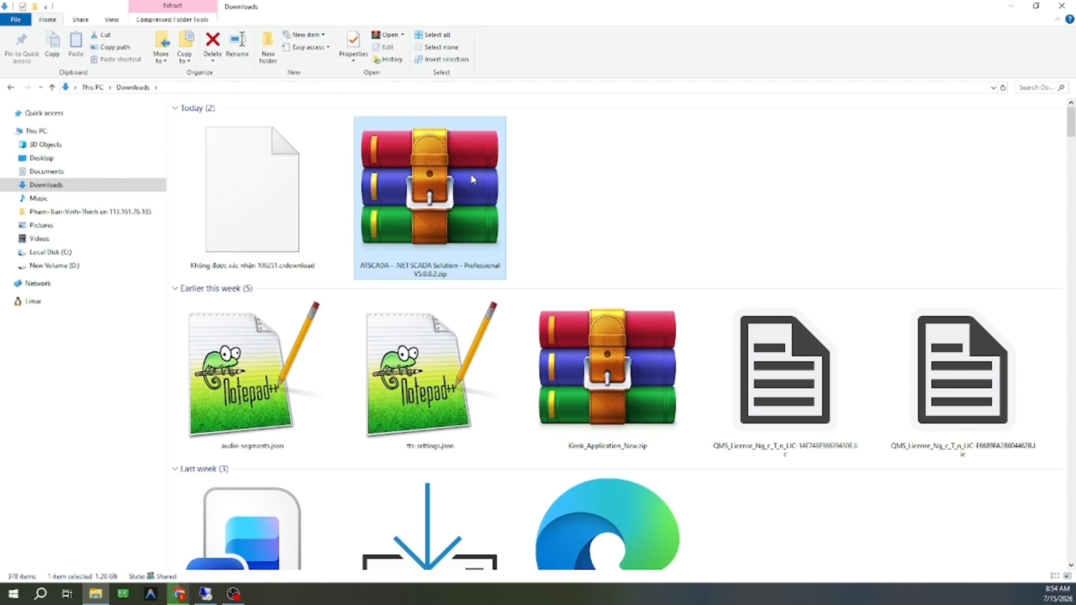
right_click(472, 178)
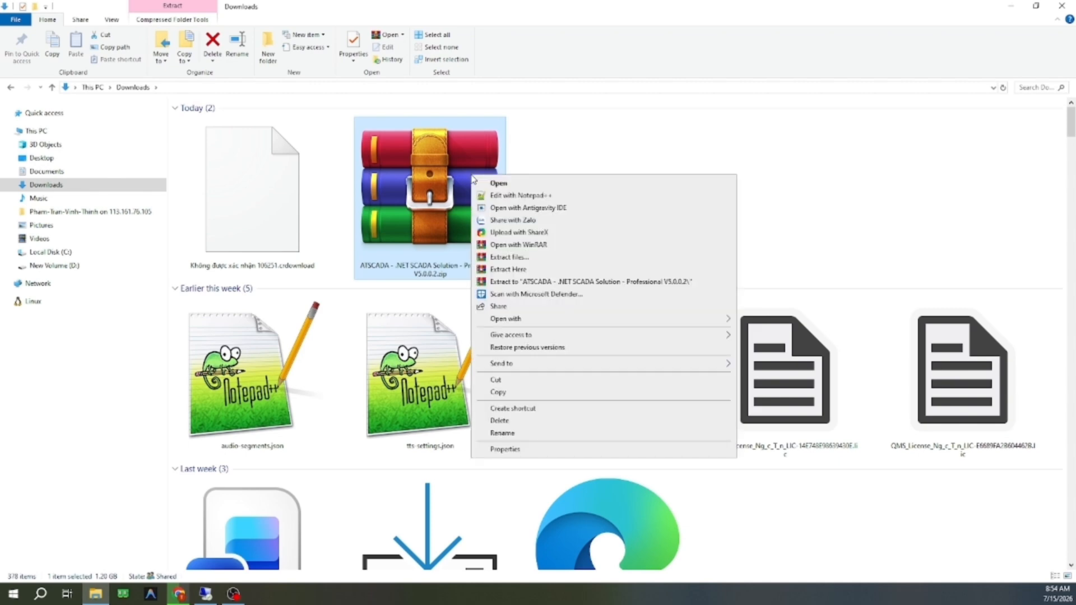
click(546, 261)
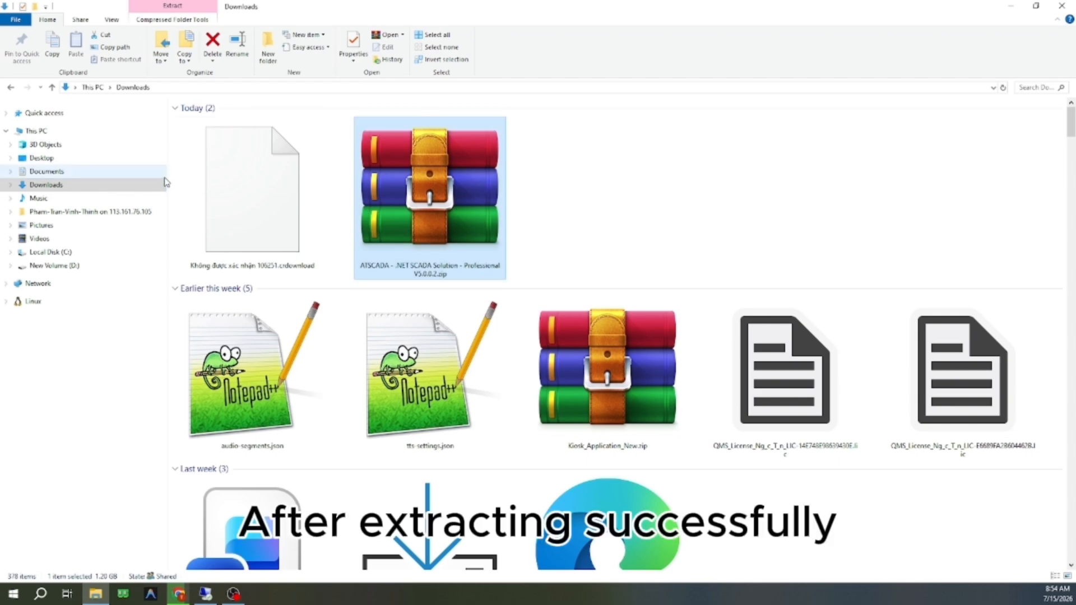
Step: Open Local Disk (C:) and widen the Name column to fit the extracted installer's full file name
click(101, 253)
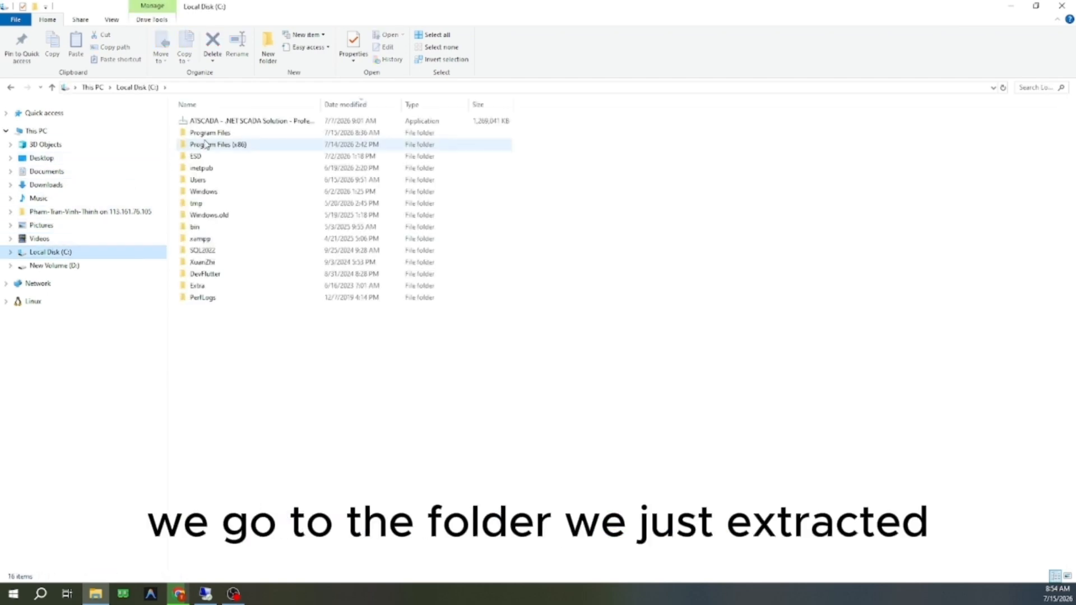
click(317, 105)
click(322, 105)
double_click(322, 104)
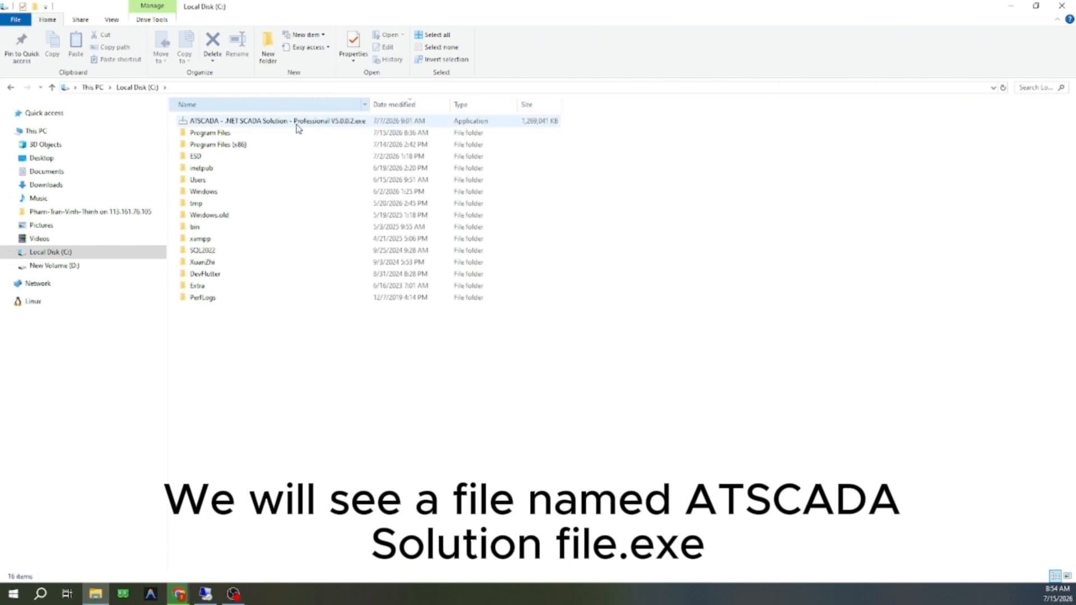
Step: Run ATSCADA - .NET SCADA Solution - Professional V5.0.0.2.exe as administrator and install it
mouse_move(299, 128)
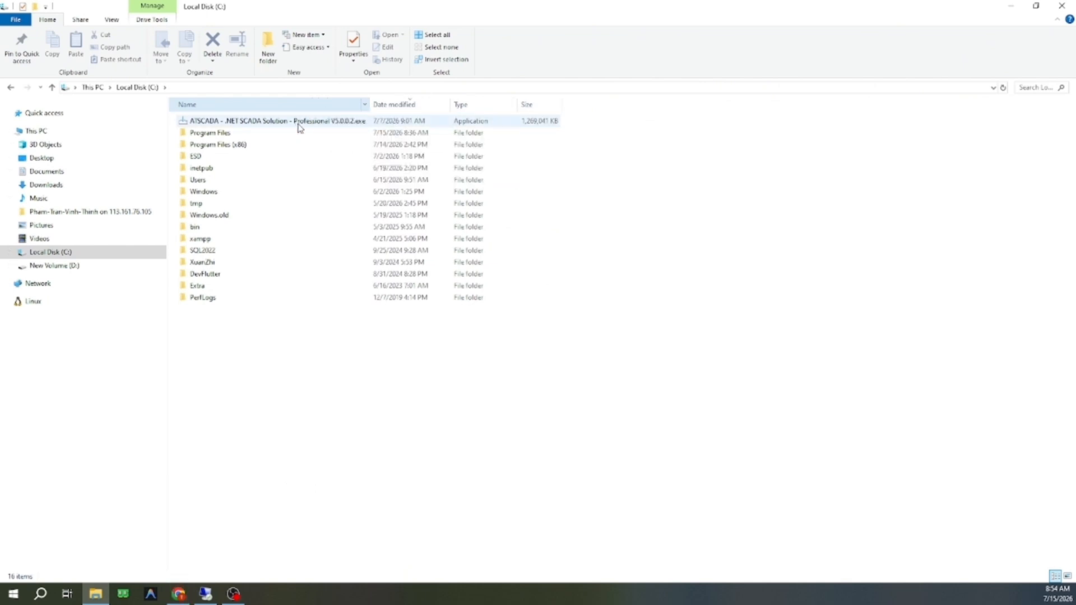
click(300, 121)
right_click(301, 121)
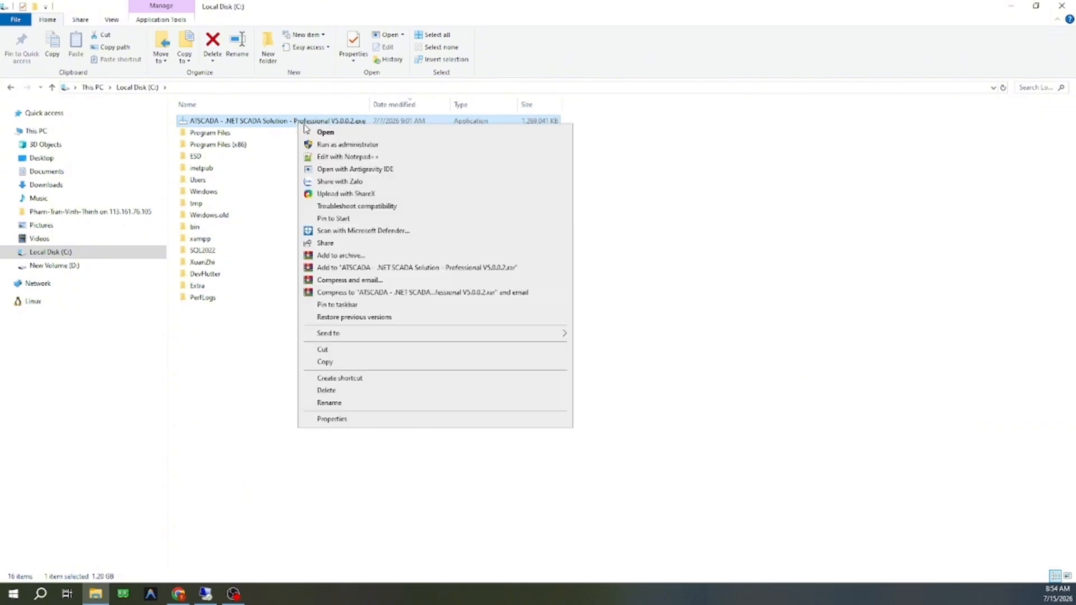
click(368, 147)
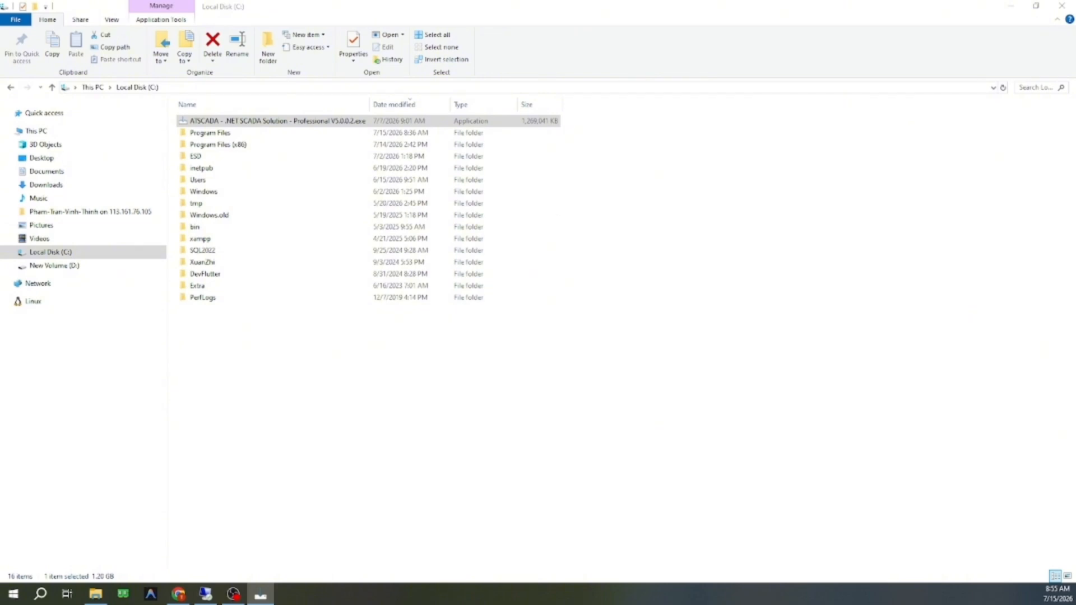
drag(0, 170, 386, 106)
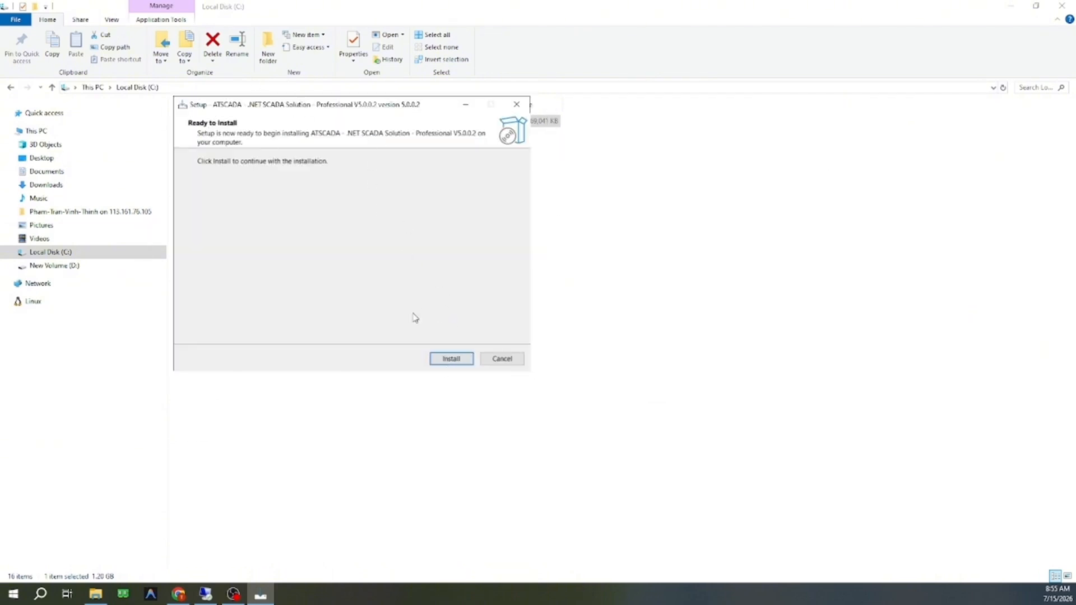
click(452, 358)
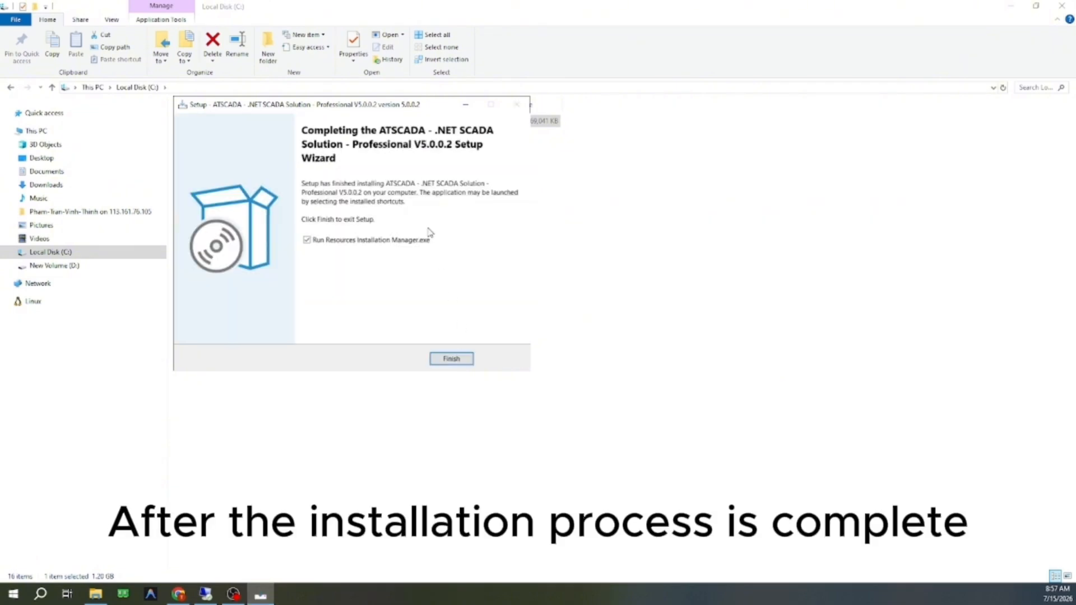
Step: Finish the ATSCADA setup with Resources Installation Manager.exe set to run, then install and launch Resources Installation Manager
click(453, 361)
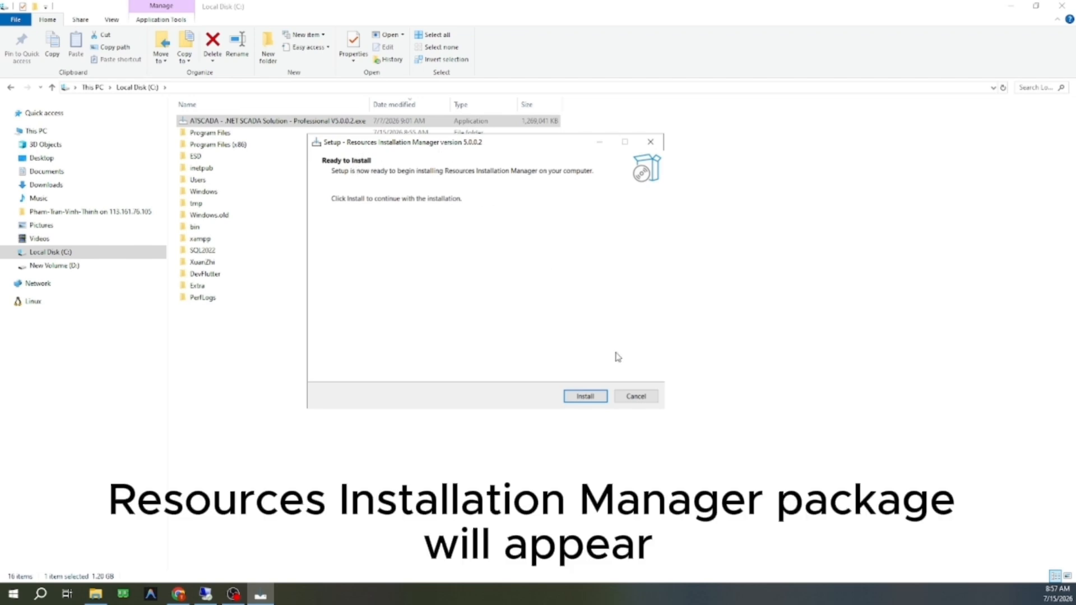
click(594, 401)
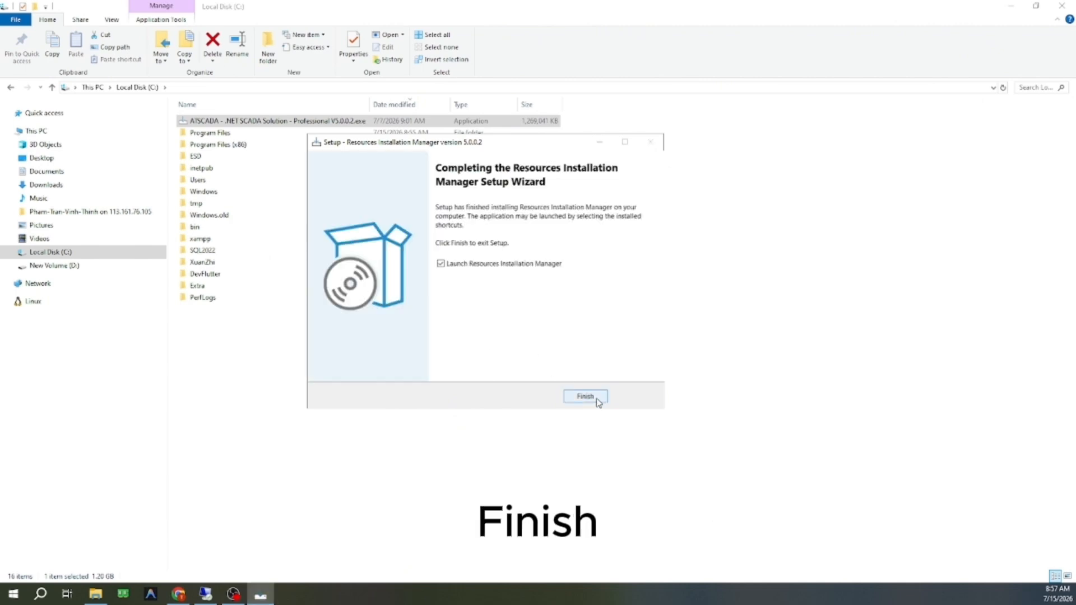
click(596, 403)
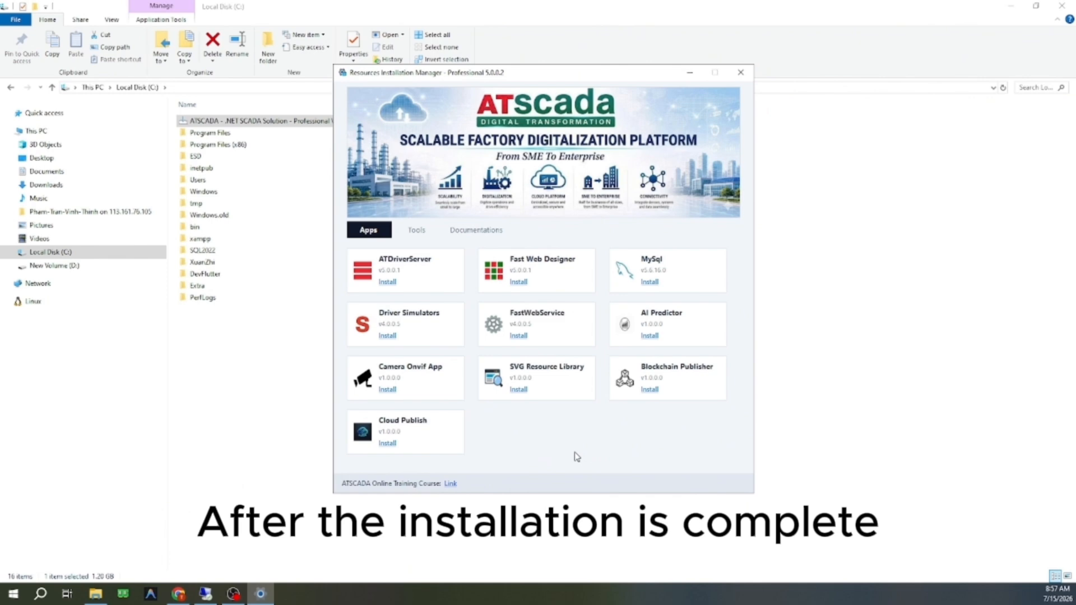
Step: Install ATDriverServer v5.0.0.1 from the Resources Installation Manager apps, finish its setup and return to the manager window
click(389, 285)
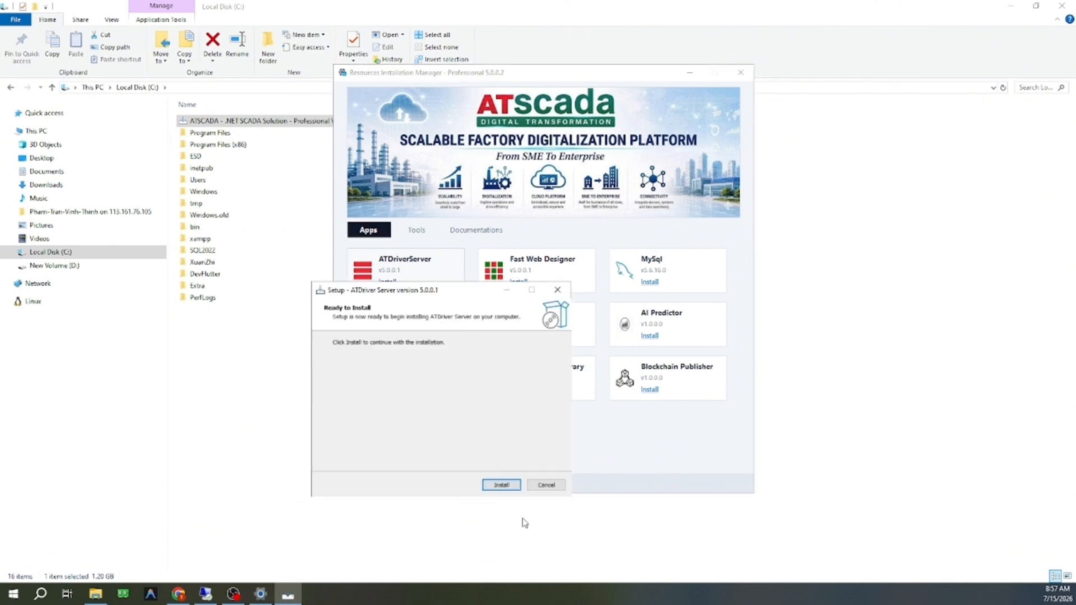
click(502, 485)
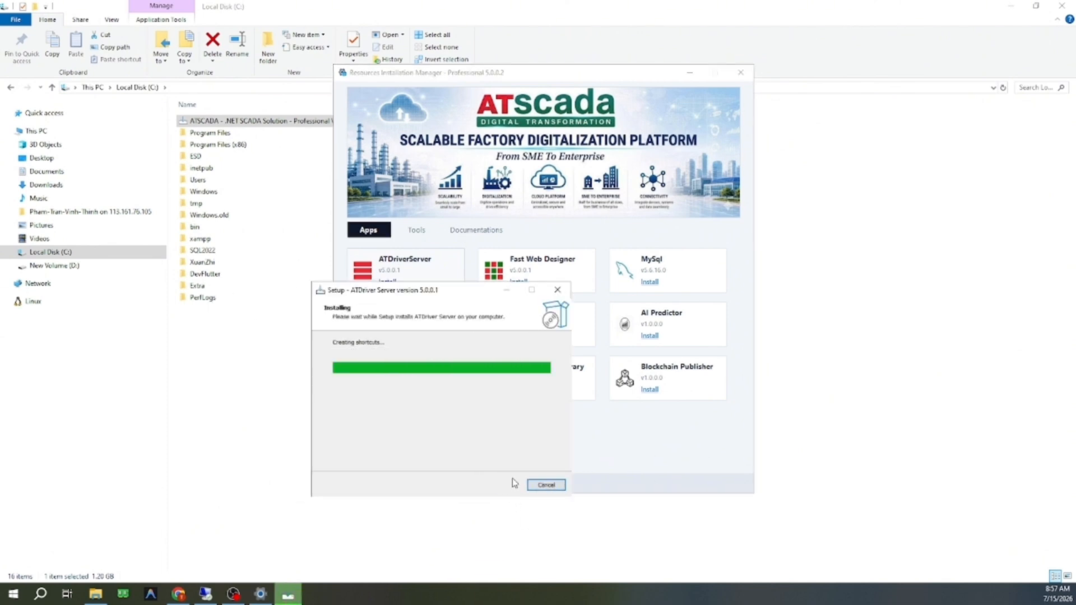
click(501, 485)
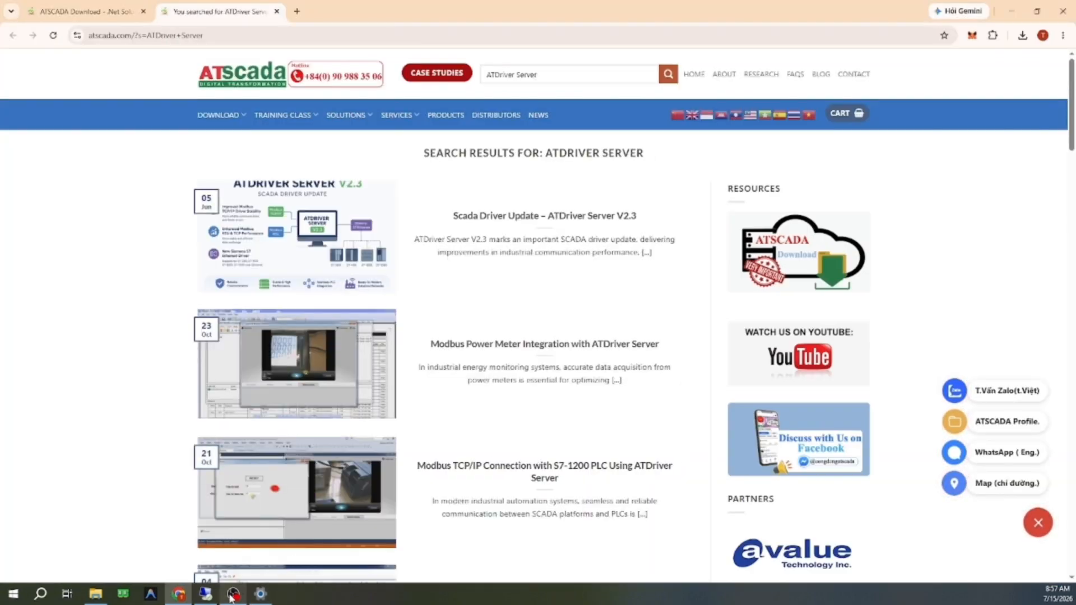
click(265, 600)
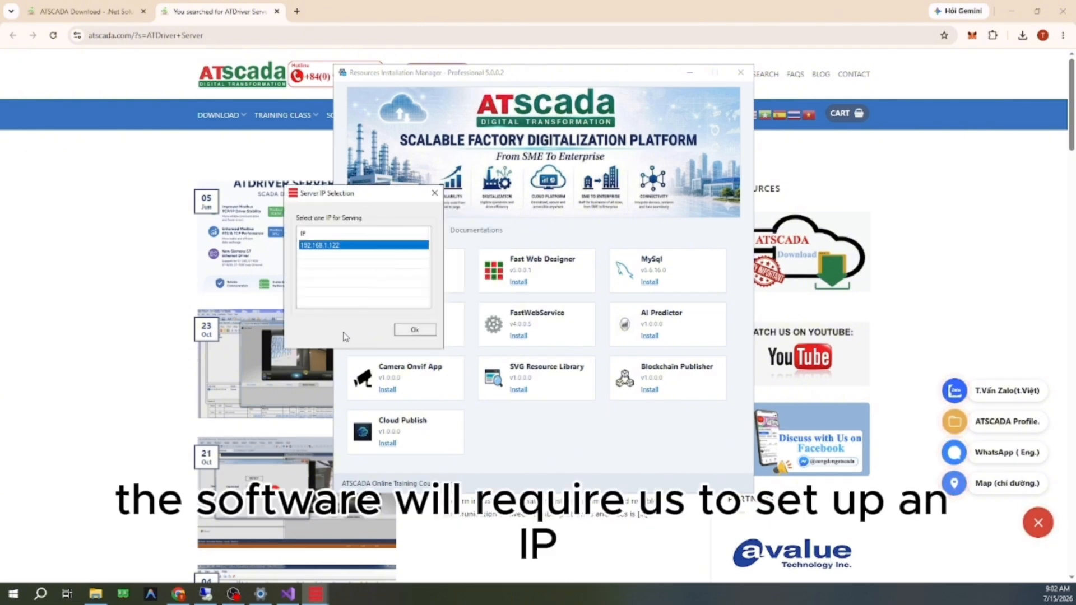
Step: Confirm 192.168.1.122 as the serving IP for ATDriver Server and enlarge its main window
drag(335, 202, 215, 179)
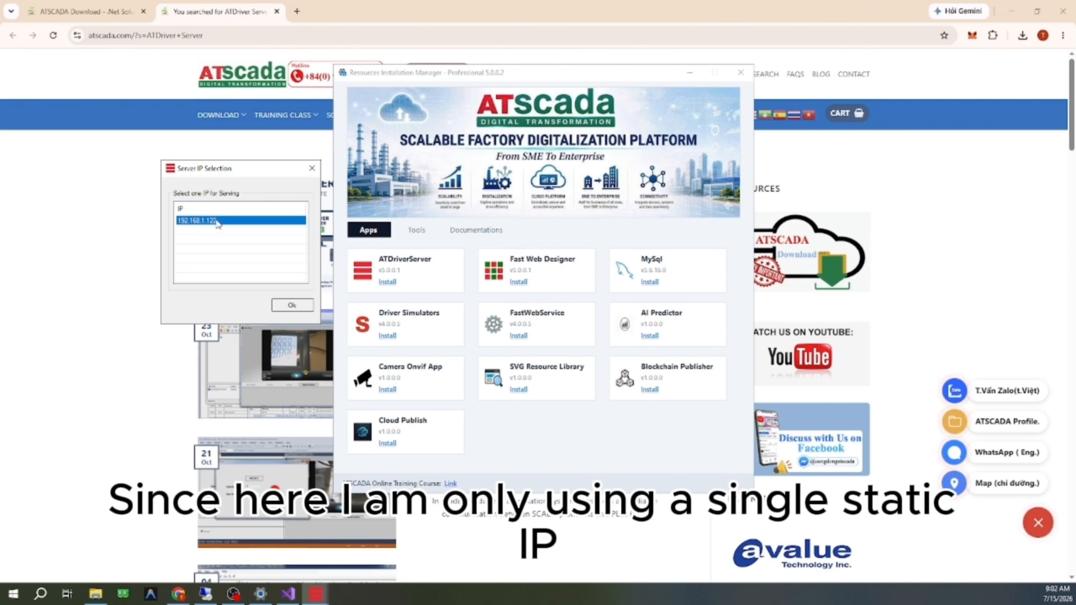
click(292, 306)
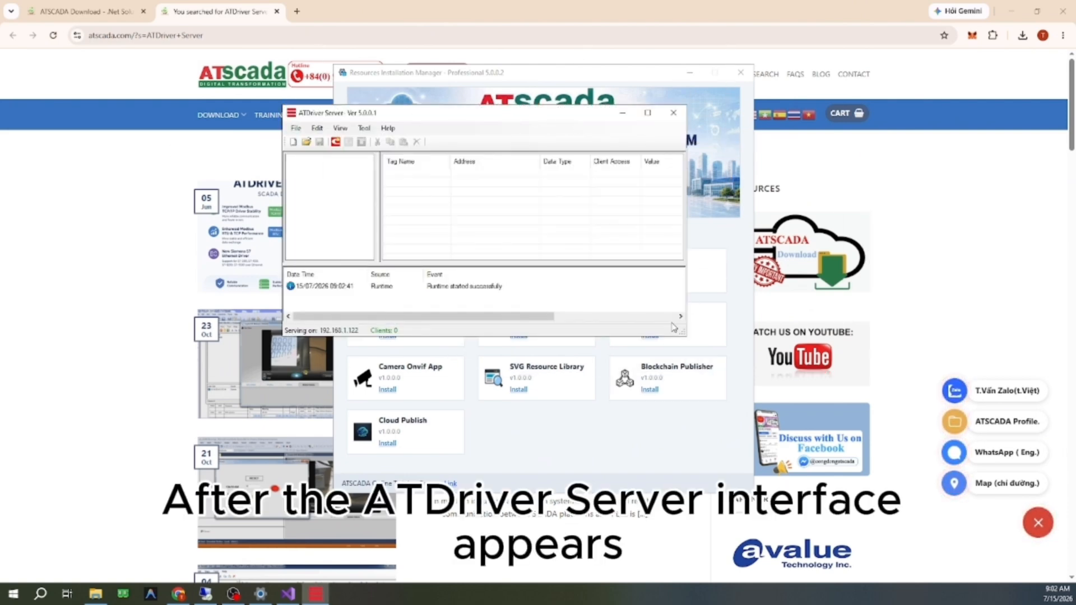
drag(684, 332, 741, 394)
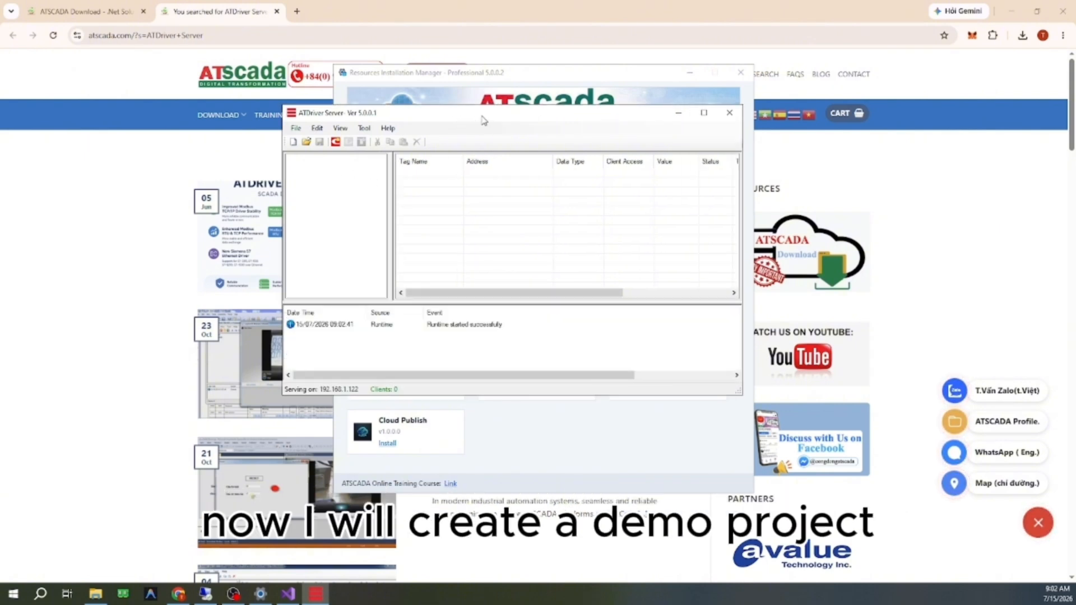
Step: Start a new configuration and begin adding a channel named FirstDemo
drag(483, 118, 508, 126)
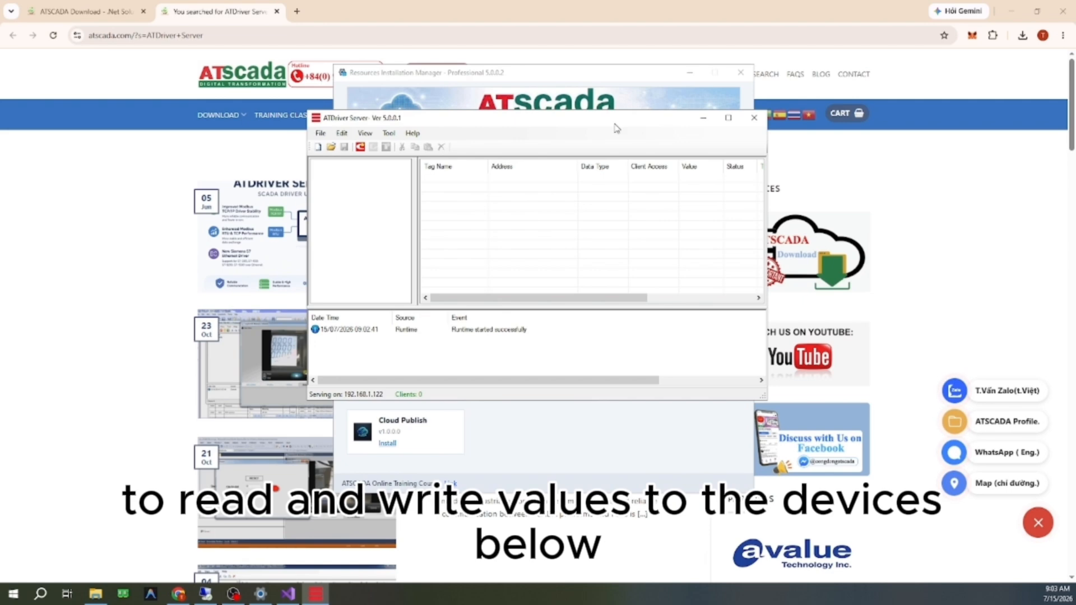
drag(616, 129, 622, 131)
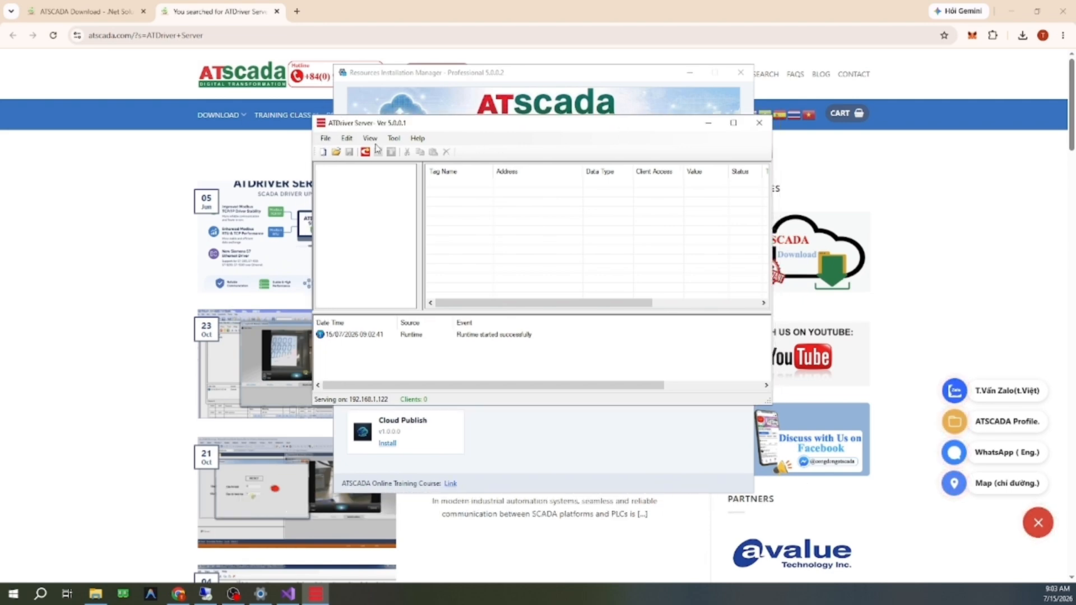
click(324, 152)
click(379, 170)
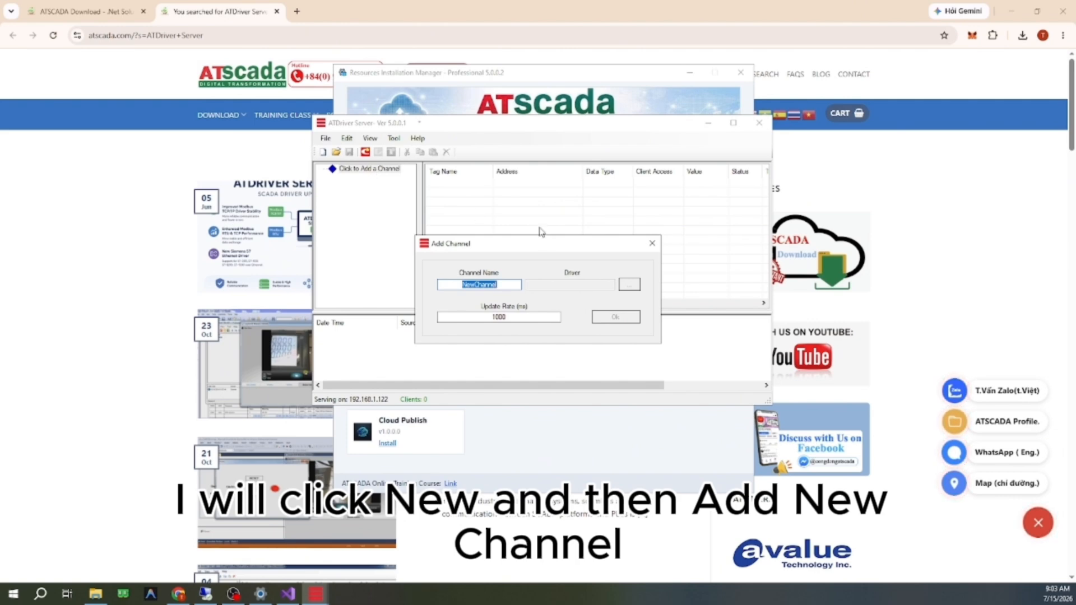
text(F)
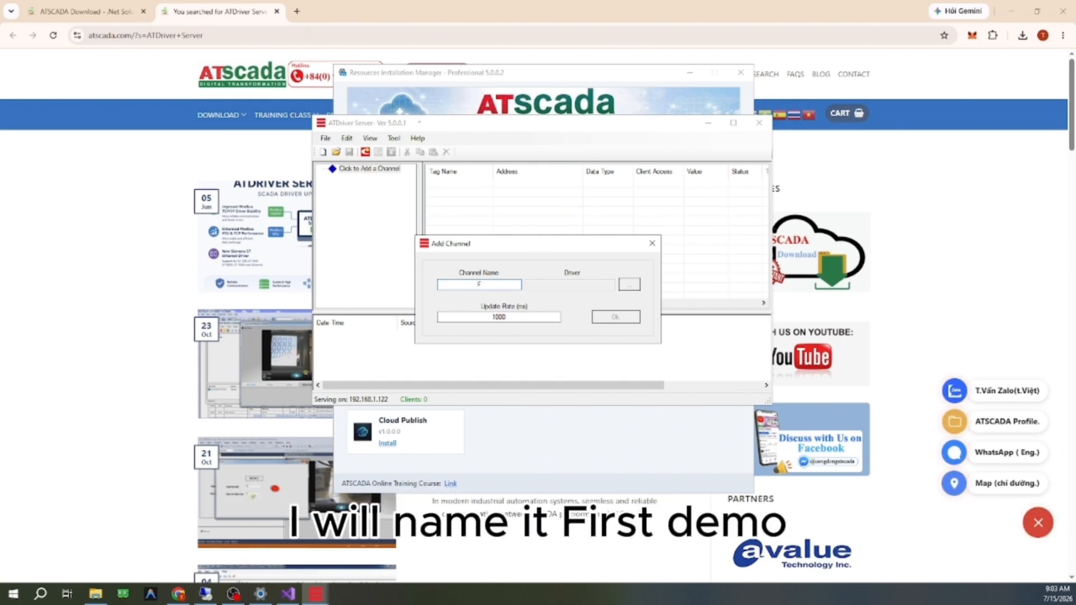
text(irstDem)
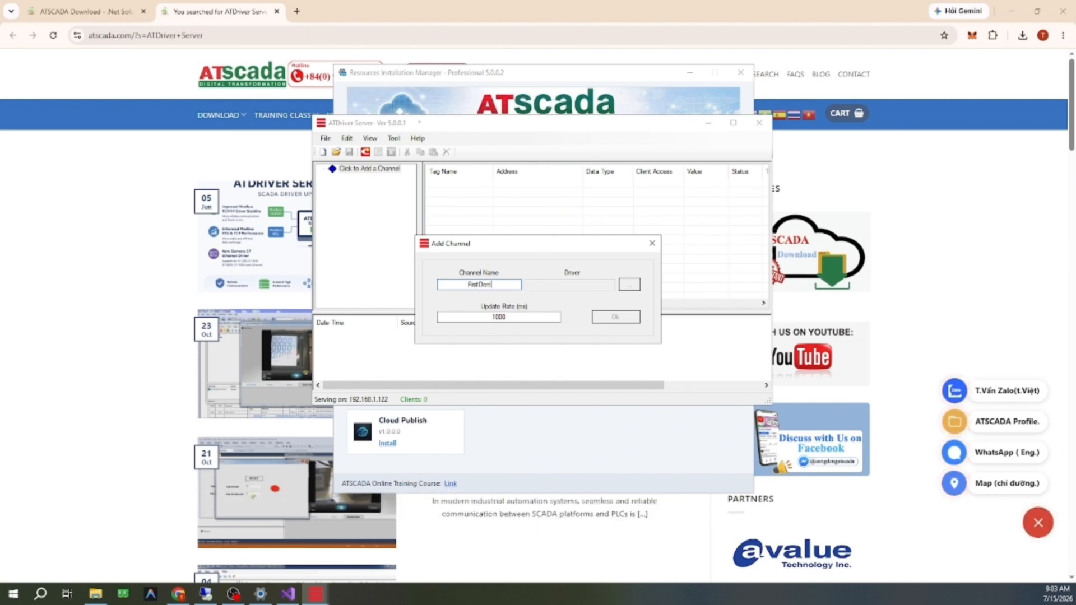
text(o)
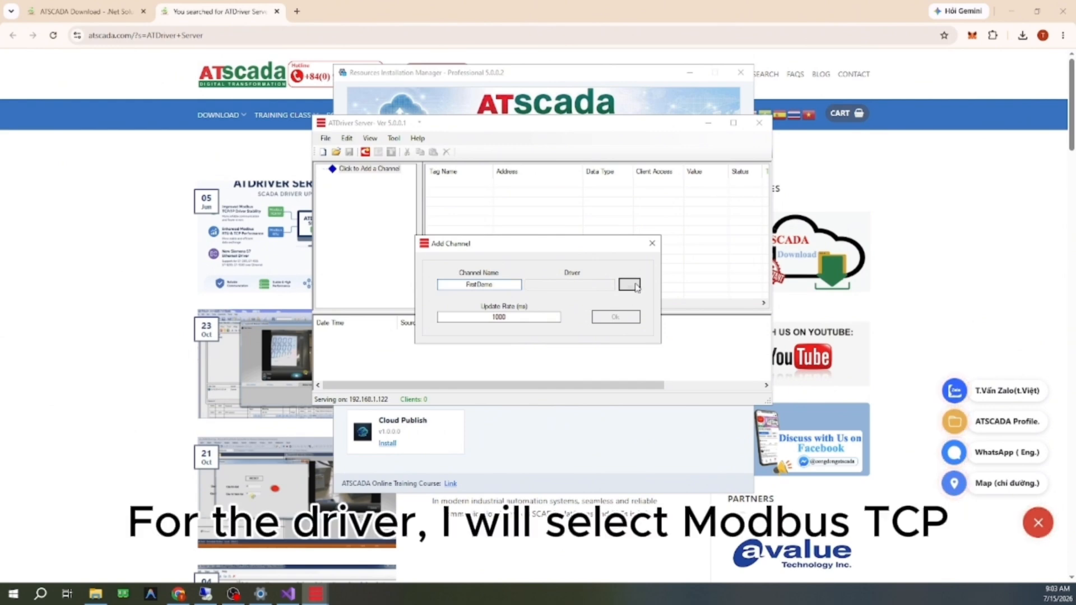
Step: Assign the ModbusTCP.dll driver to the FirstDemo channel and create it with the default update rate and 3600 s connection lifetime
click(630, 284)
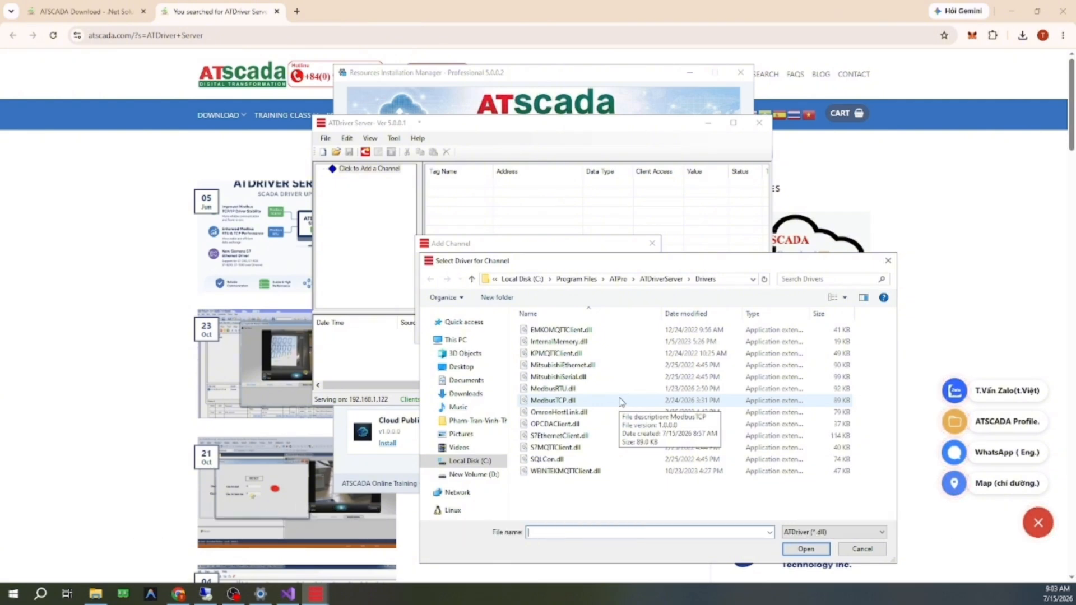
click(632, 402)
click(805, 550)
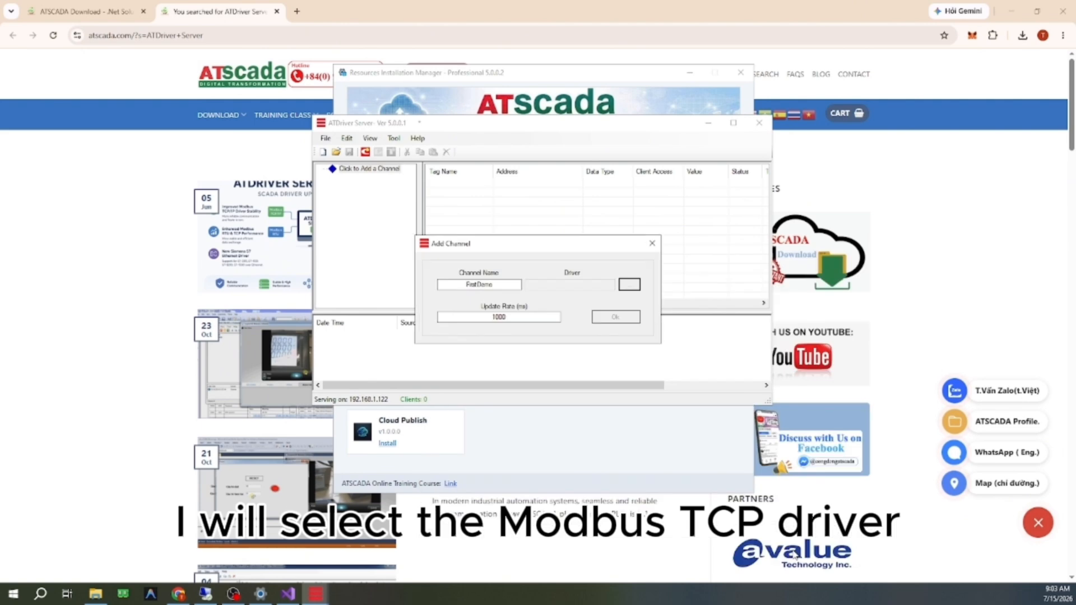
click(609, 315)
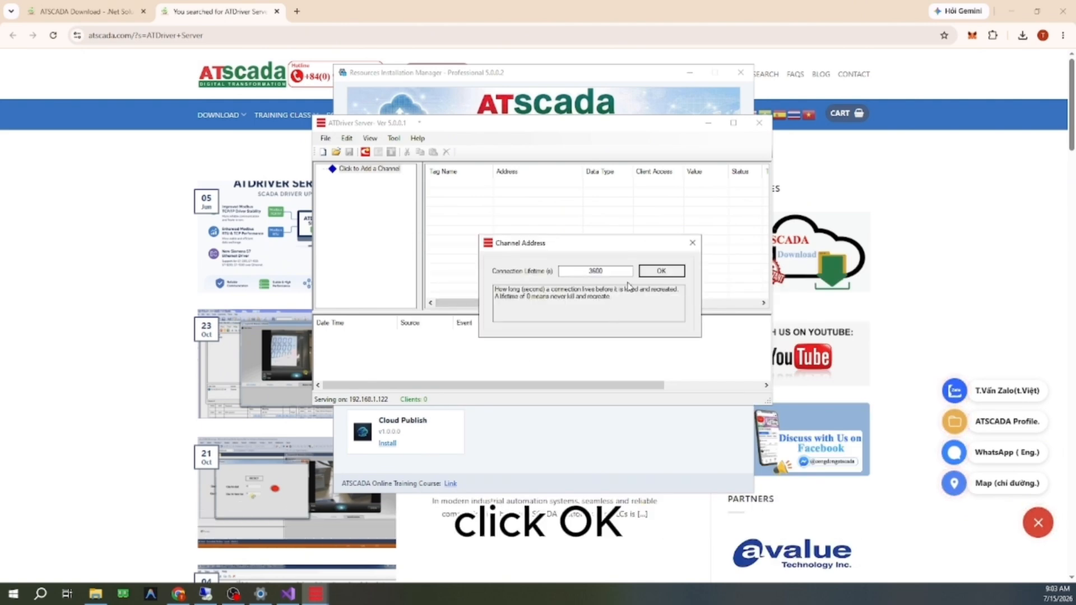
click(663, 274)
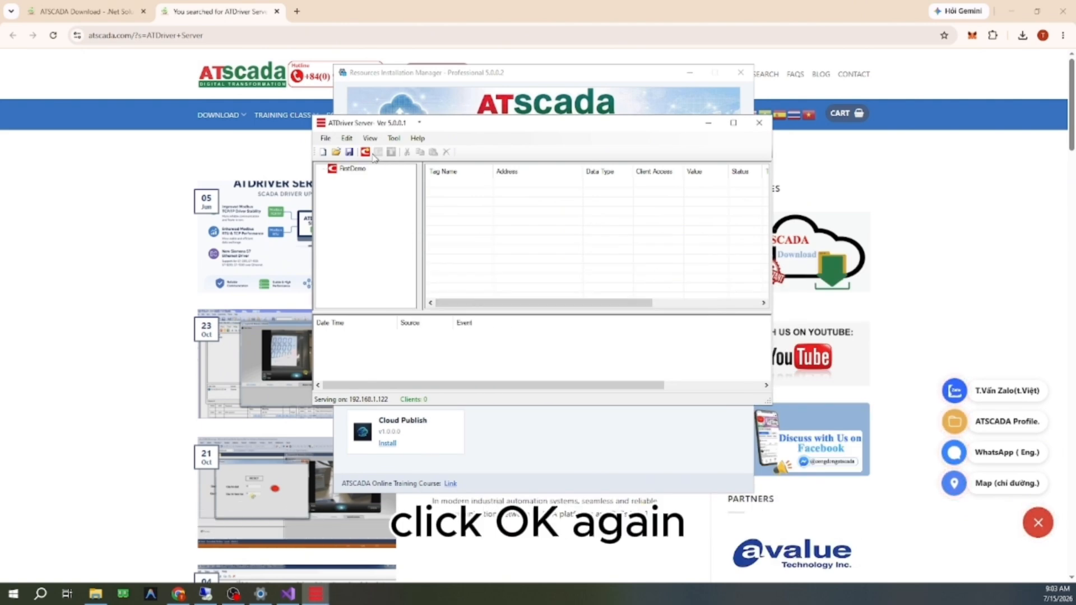
Step: Begin adding a device named SensorTemp under the FirstDemo channel
click(352, 169)
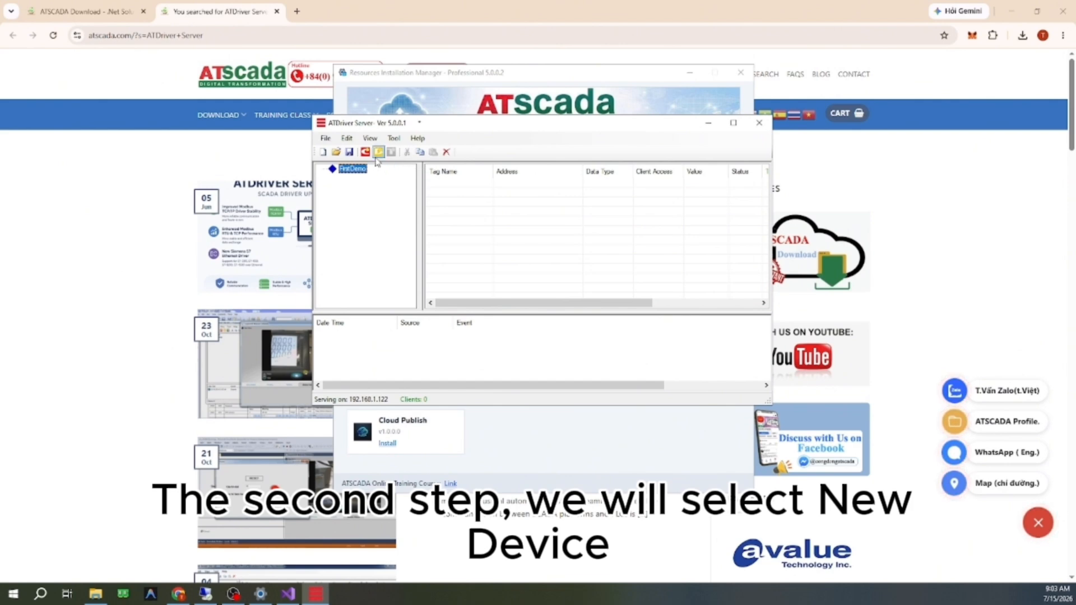
click(378, 157)
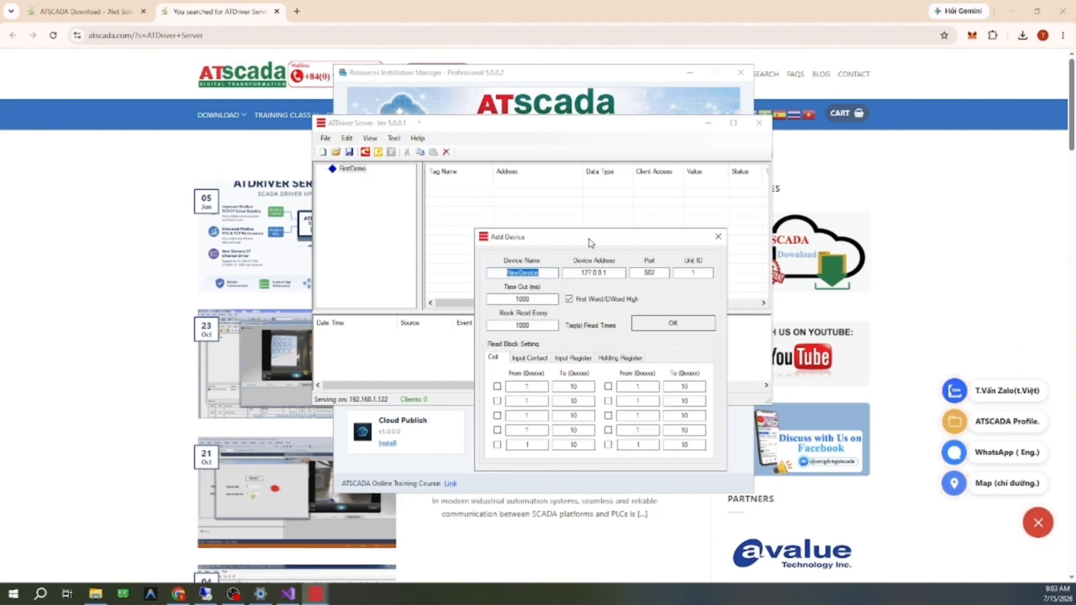
text(Sensor)
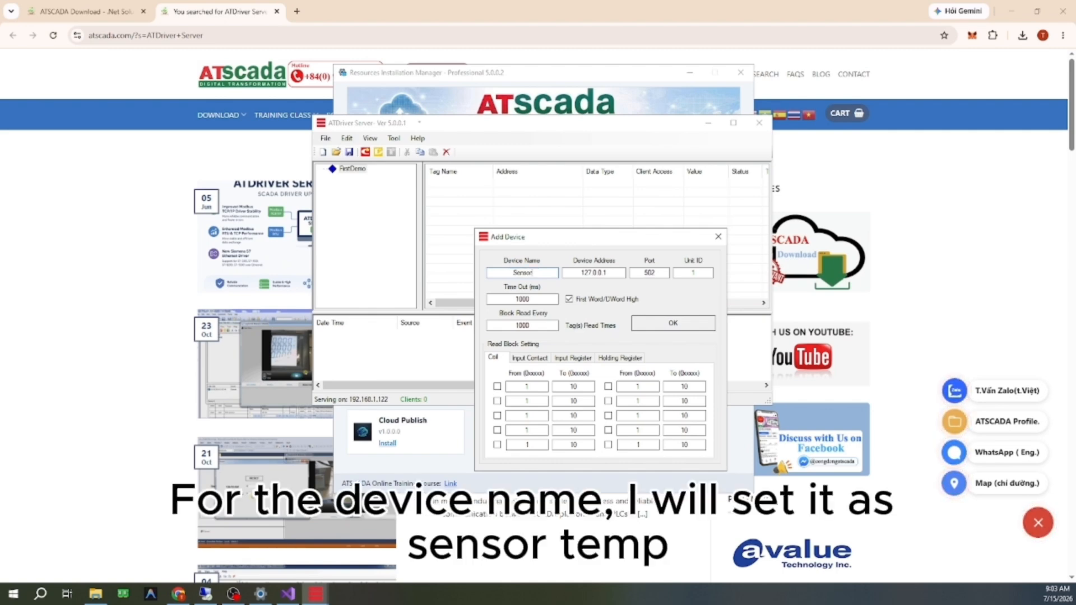
text(Temp)
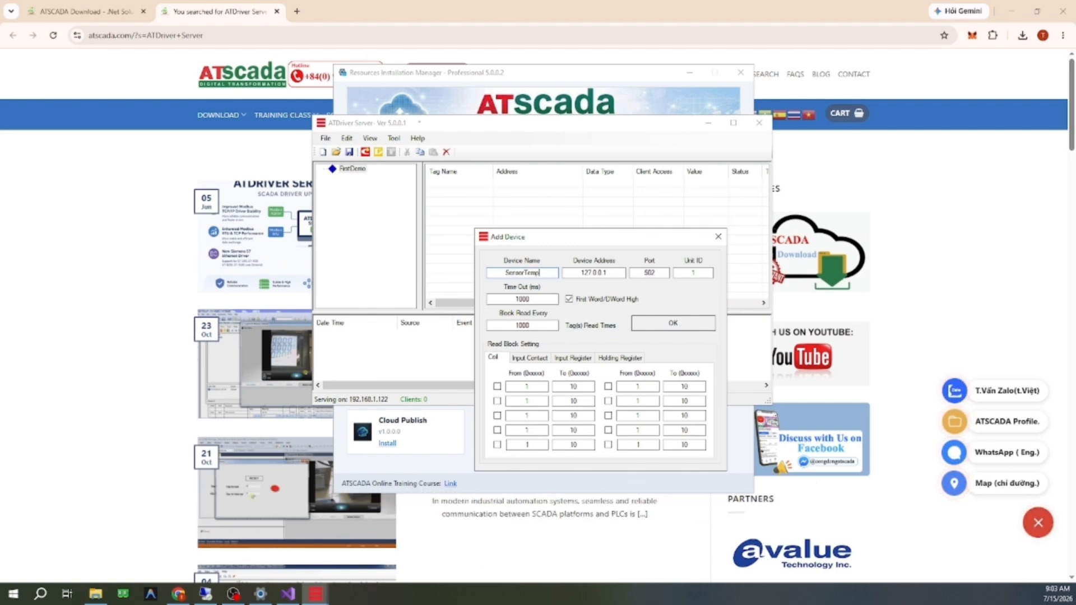
Step: Set the SensorTemp device address to 192.168.1.212, keep port 502 and unit ID 1, and create the device
double_click(613, 270)
key(BackSpace)
key(ctrl+z)
text(192)
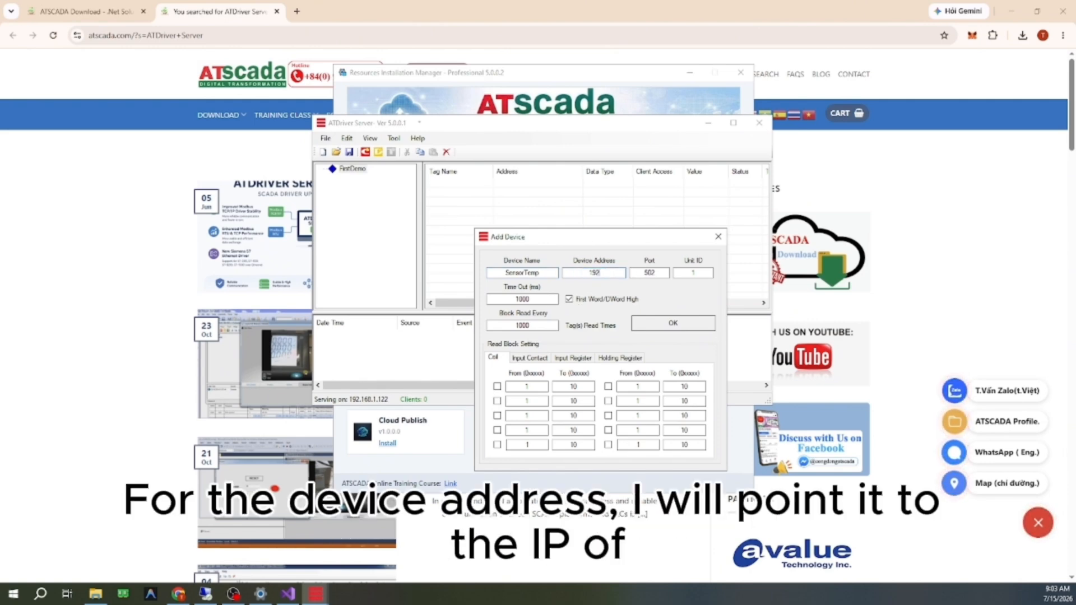
text(.168.1)
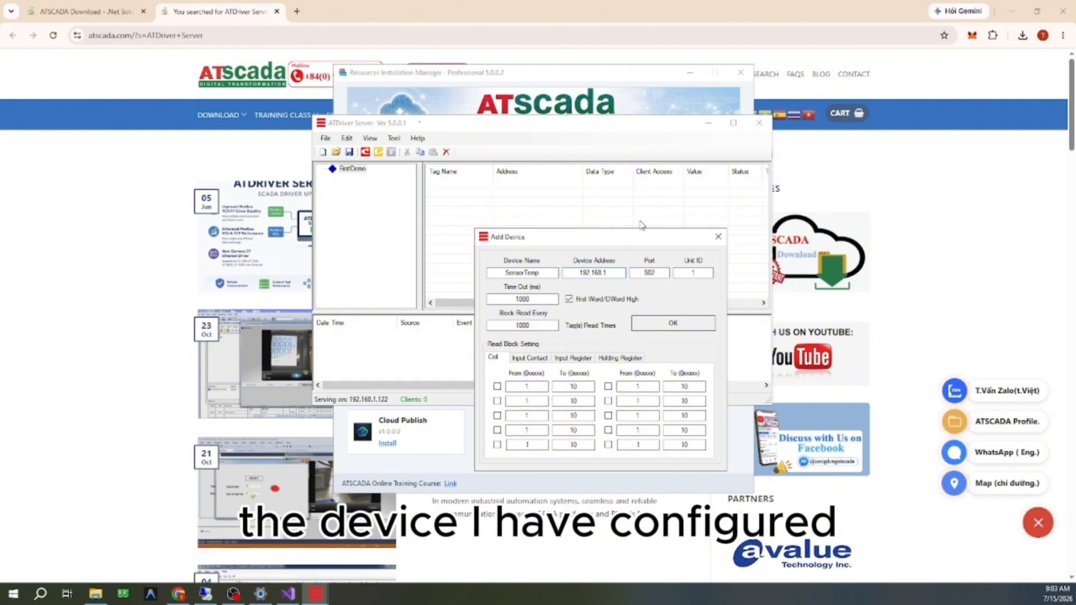
text(.212)
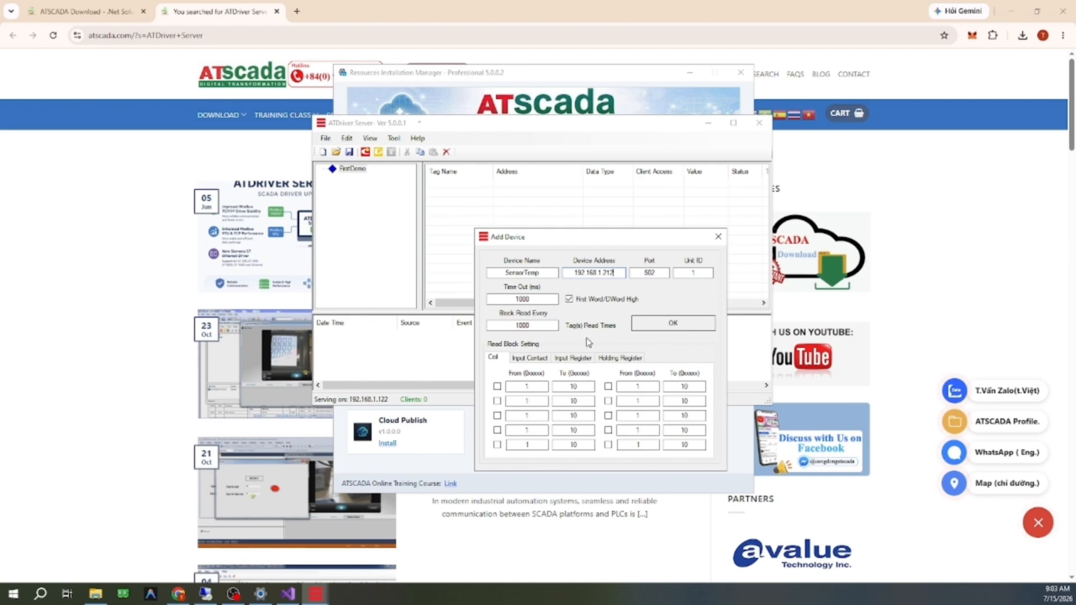
click(674, 324)
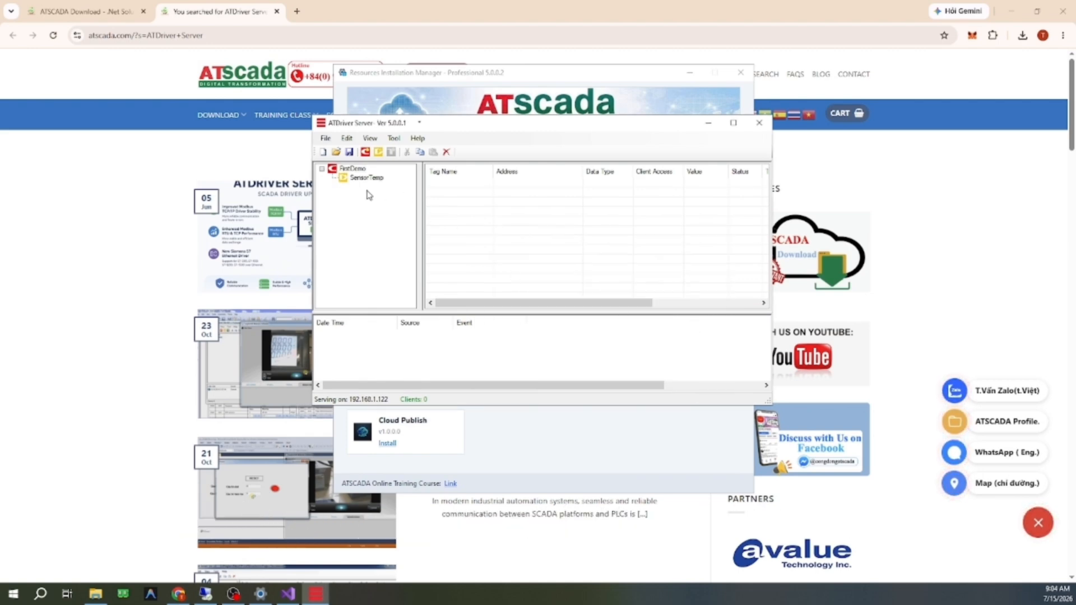
Step: Add a tag named Temp at address 400001 to the SensorTemp device, checking the address before applying it
click(366, 178)
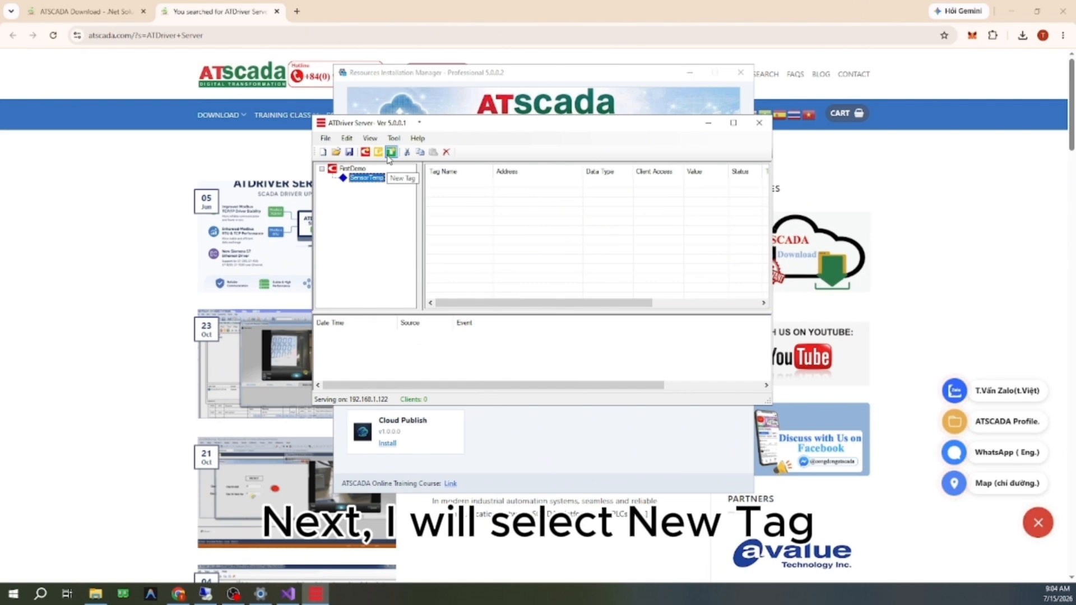
click(391, 152)
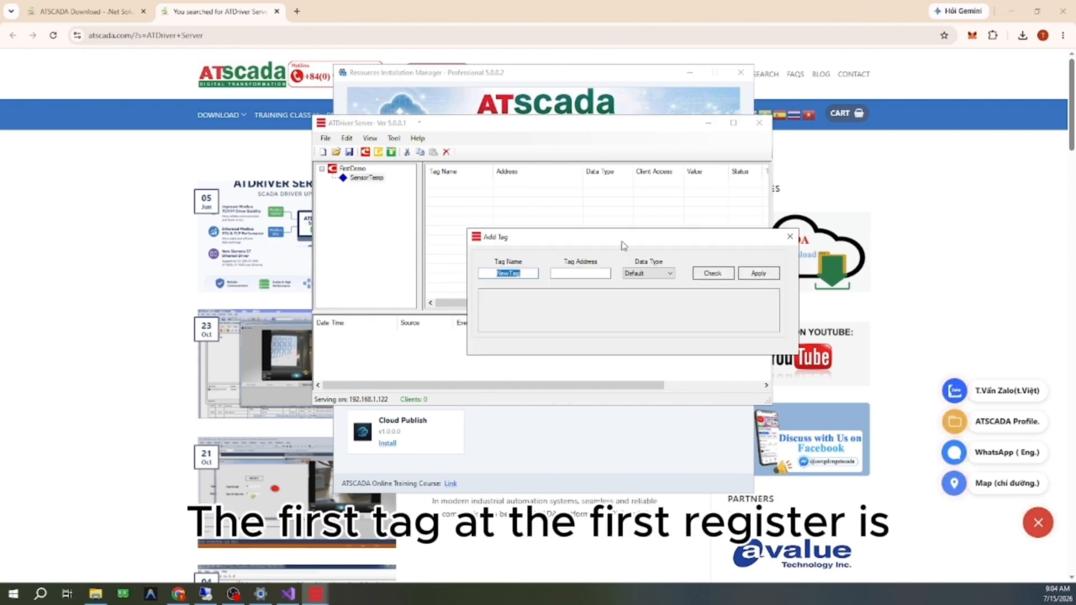
text(Temp)
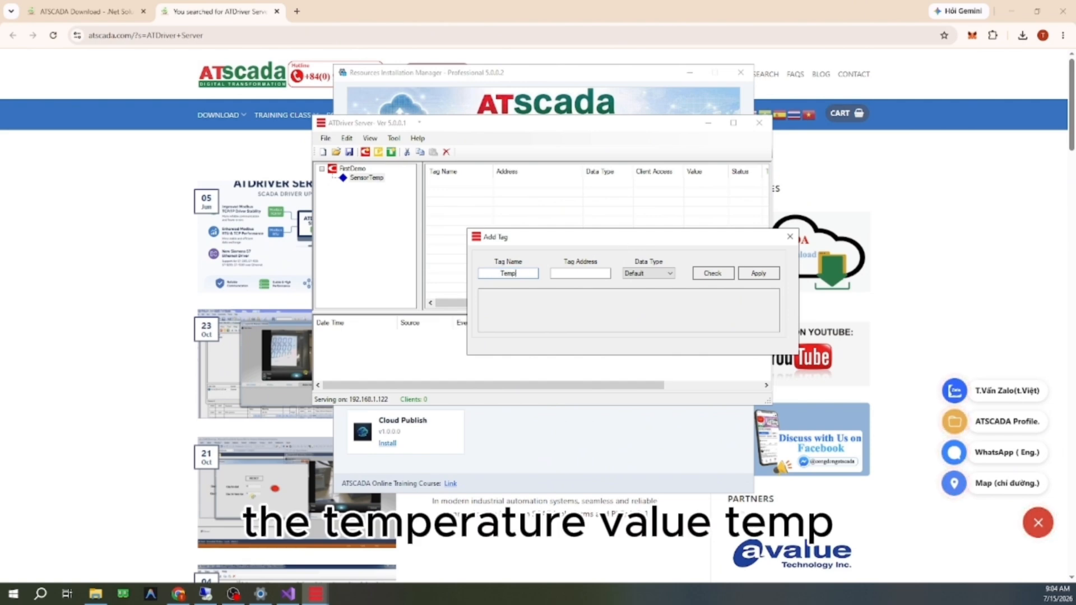
click(584, 274)
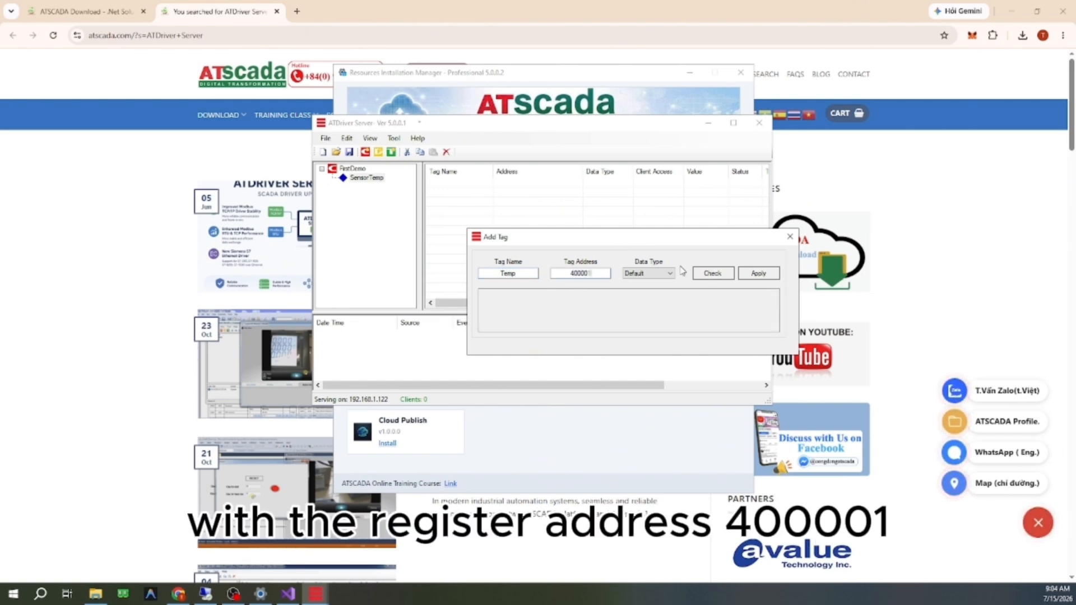
click(713, 273)
click(759, 273)
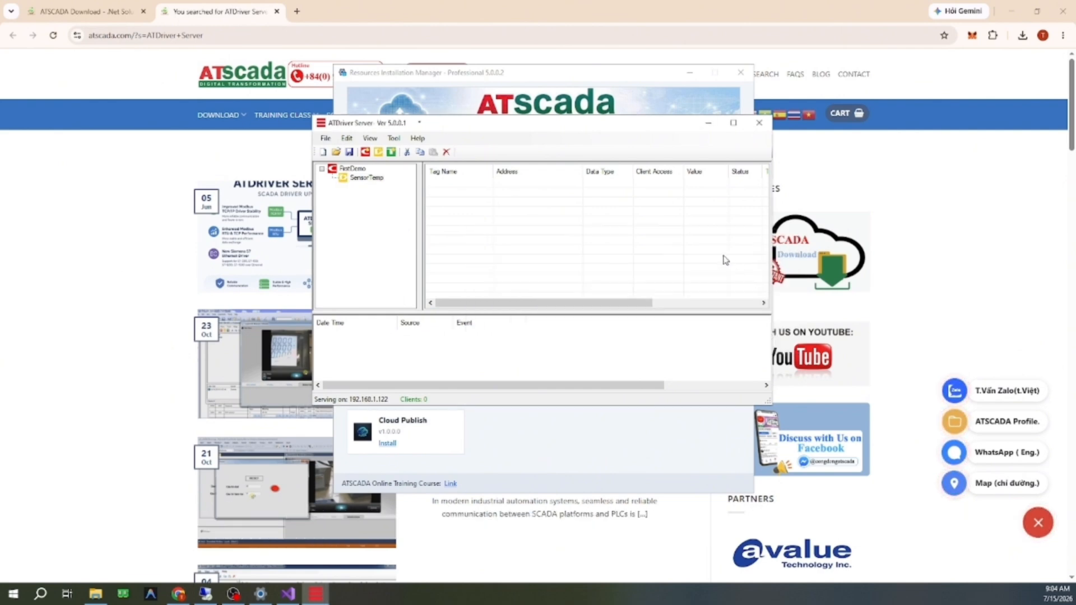
Step: Select the Temp tag and widen the ATDriver Server window to show more of the tag columns
drag(632, 302, 603, 318)
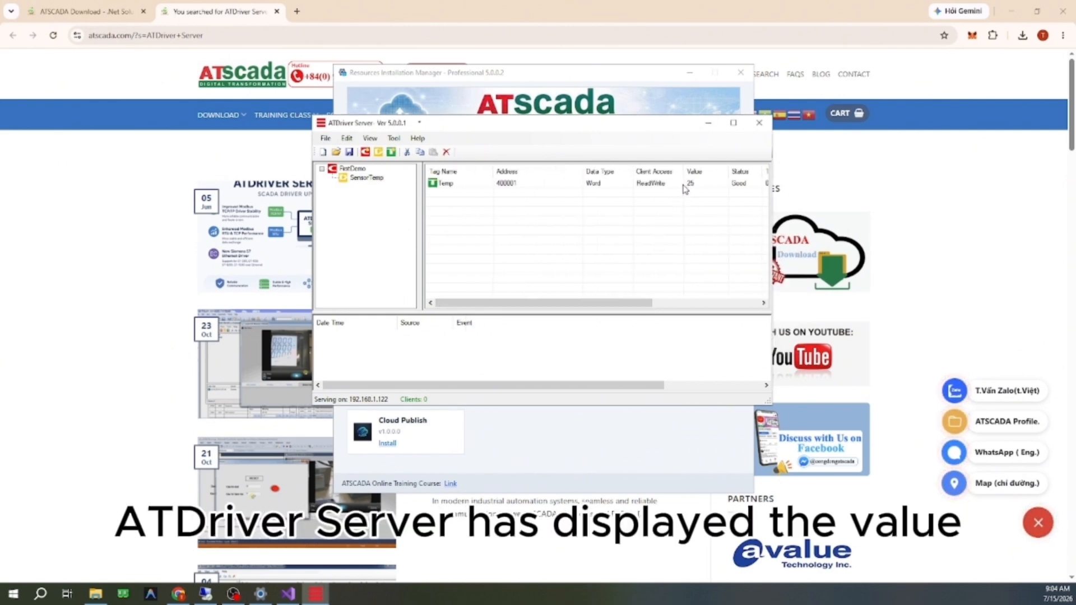
click(685, 189)
drag(768, 400, 803, 402)
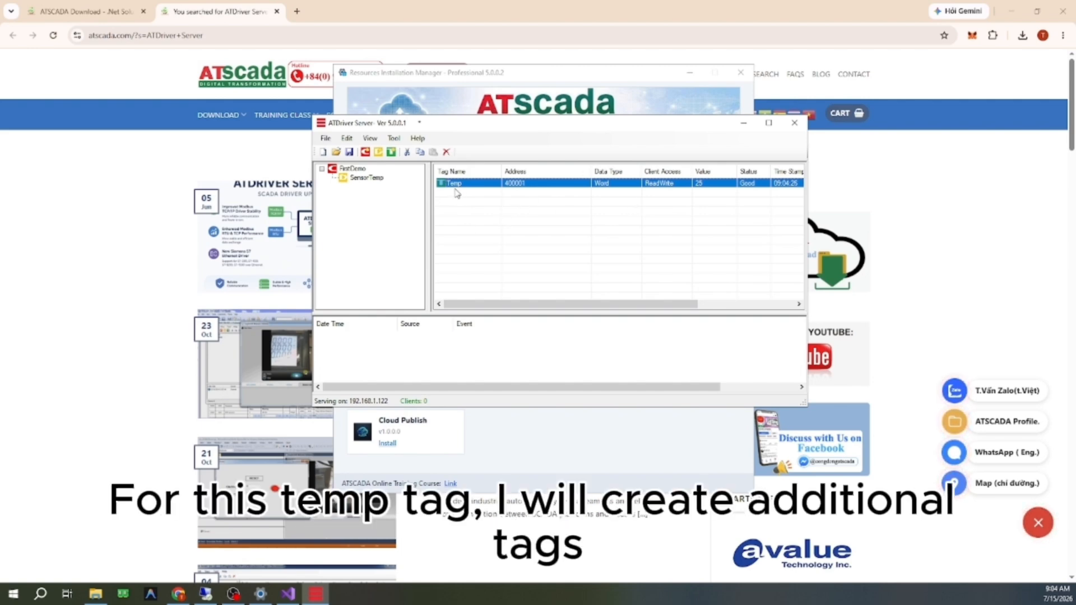
Step: Add a tag named HighTemp at address 400002 to the SensorTemp device, checking the address before applying it
click(391, 151)
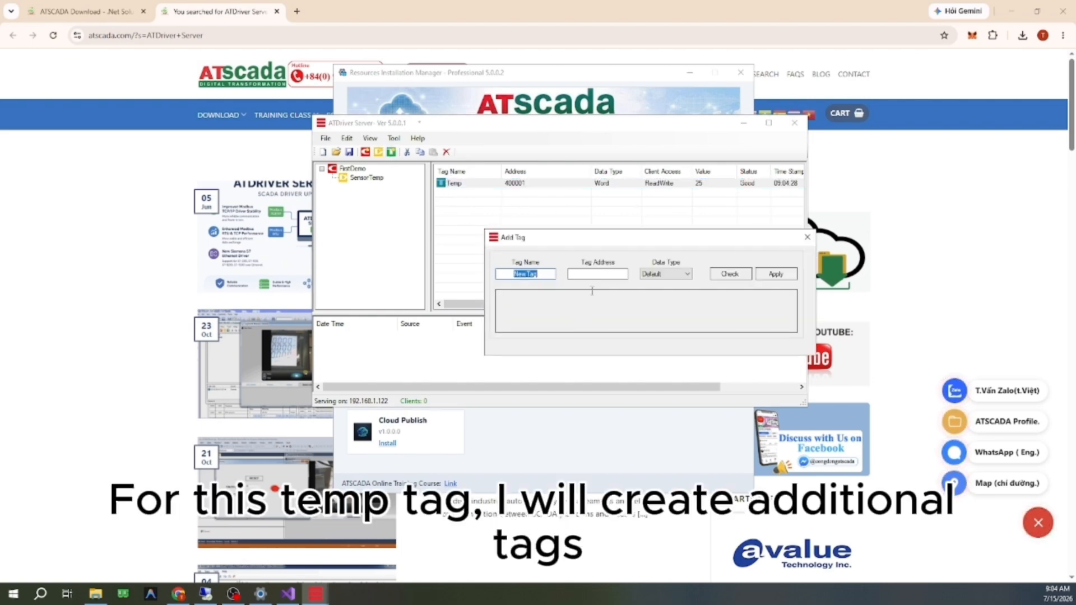
click(807, 237)
click(368, 178)
click(392, 152)
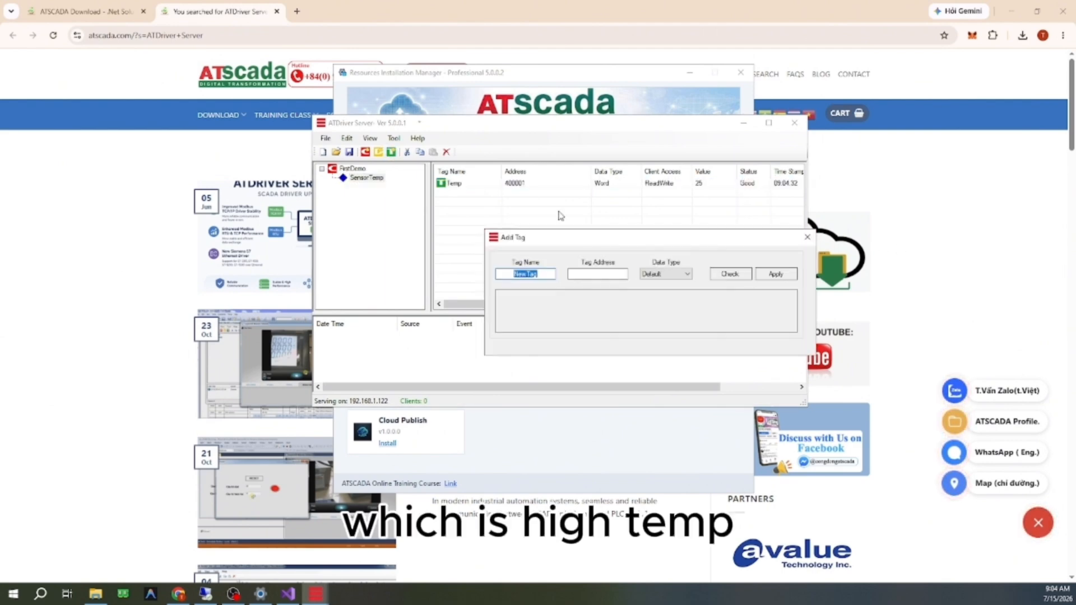
text(HighTemp)
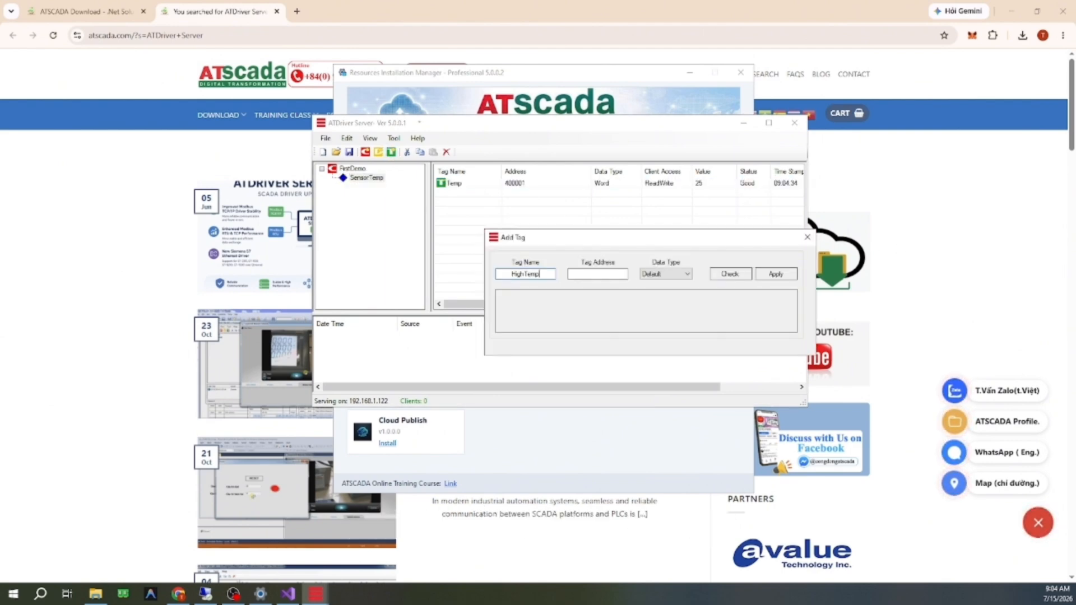
text(400002)
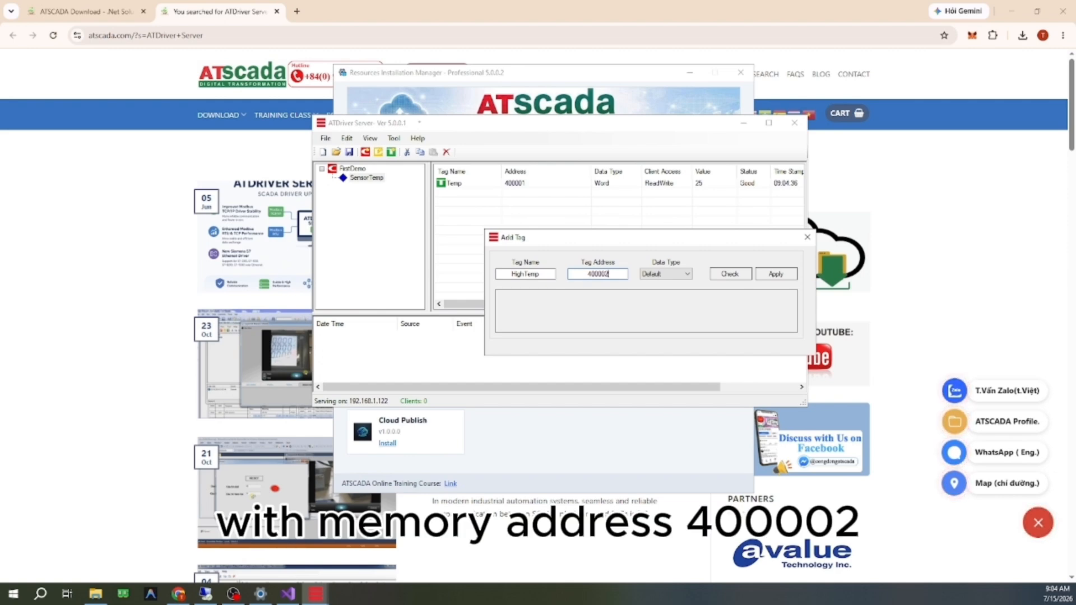
click(730, 274)
click(784, 278)
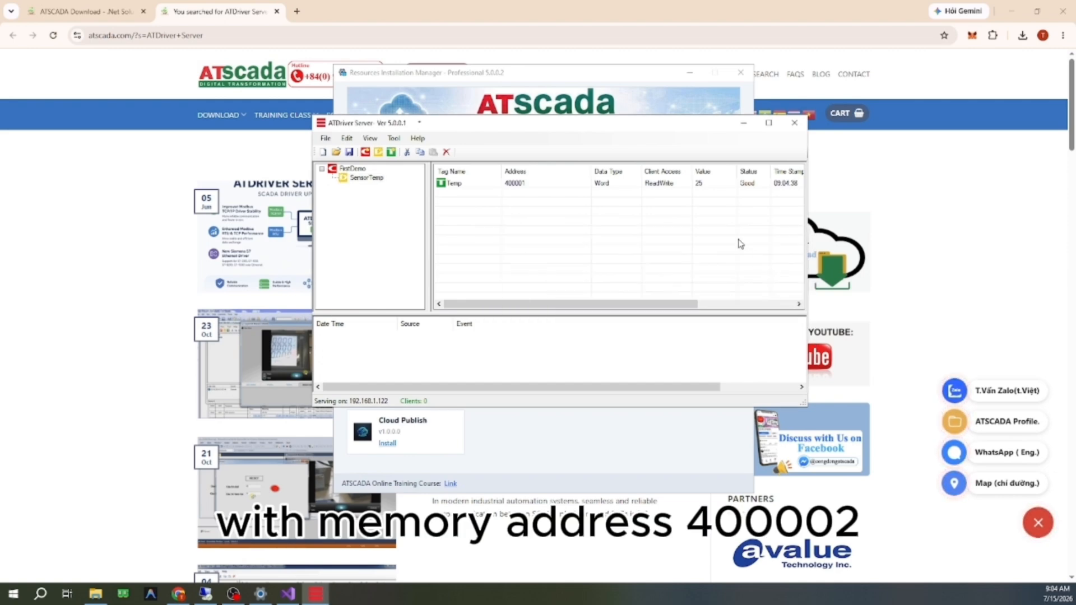
Step: Add a tag named LowTemp at address 400003 to the SensorTemp device, checking the address before applying it
click(367, 178)
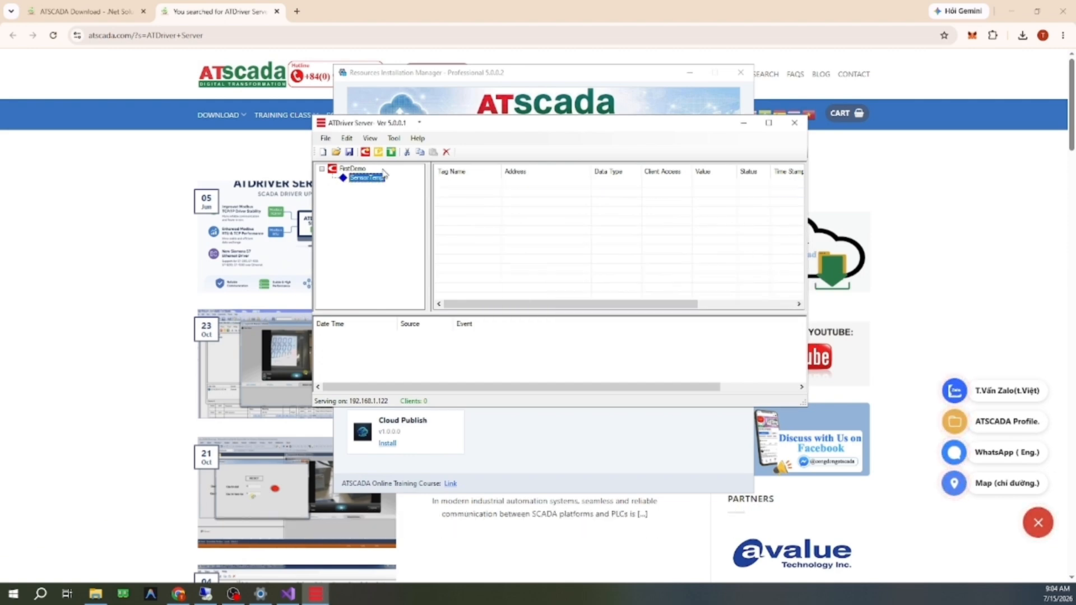
click(391, 152)
text(Low)
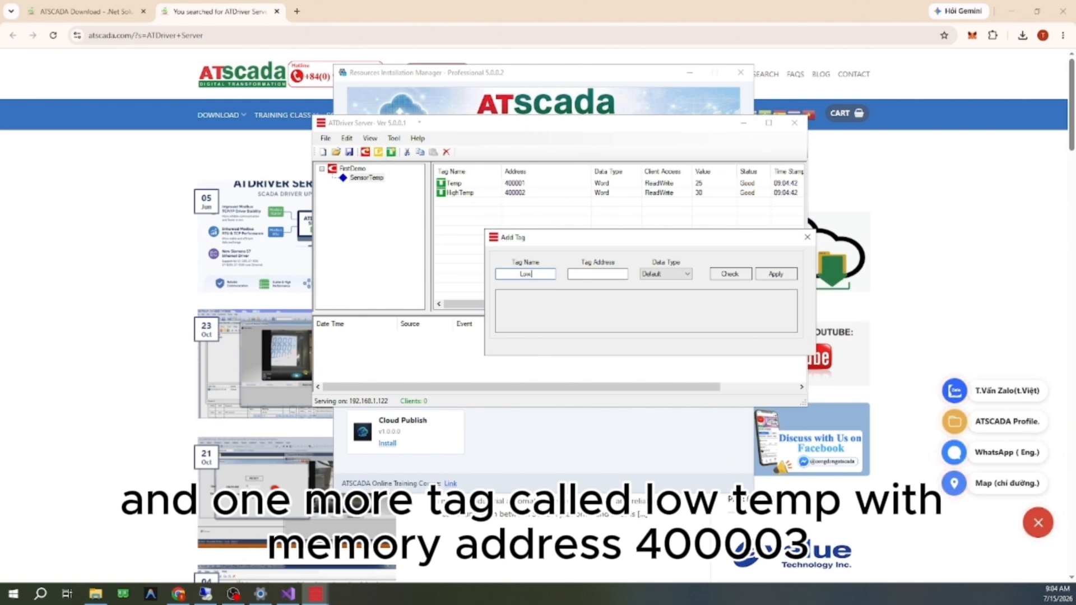
text( Tem)
text(400003)
click(730, 274)
click(780, 274)
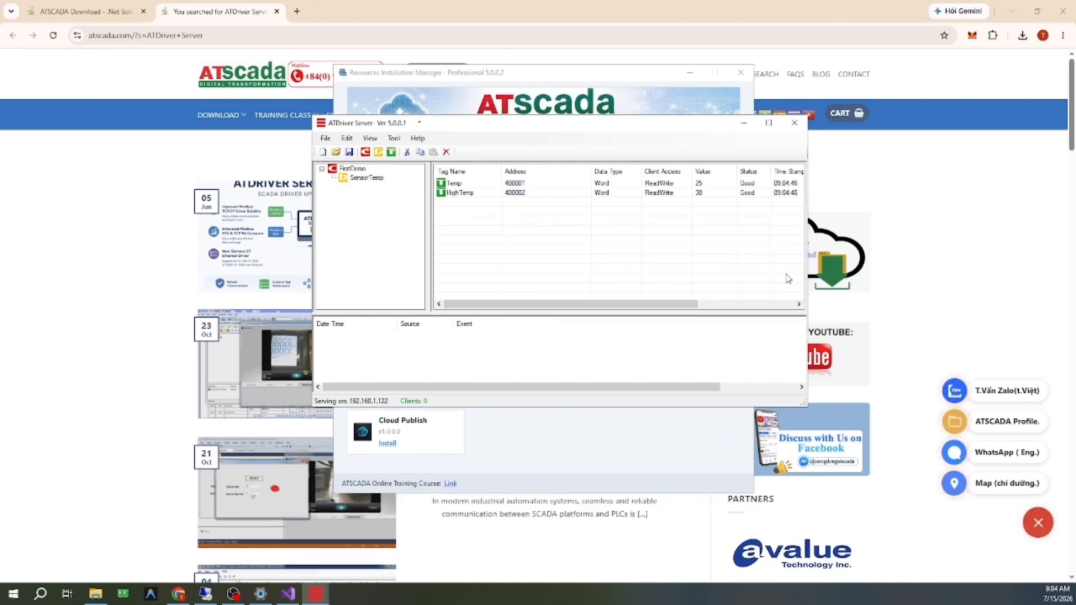
Step: Go through the Temp, HighTemp and LowTemp tags to examine their live values and status
click(667, 203)
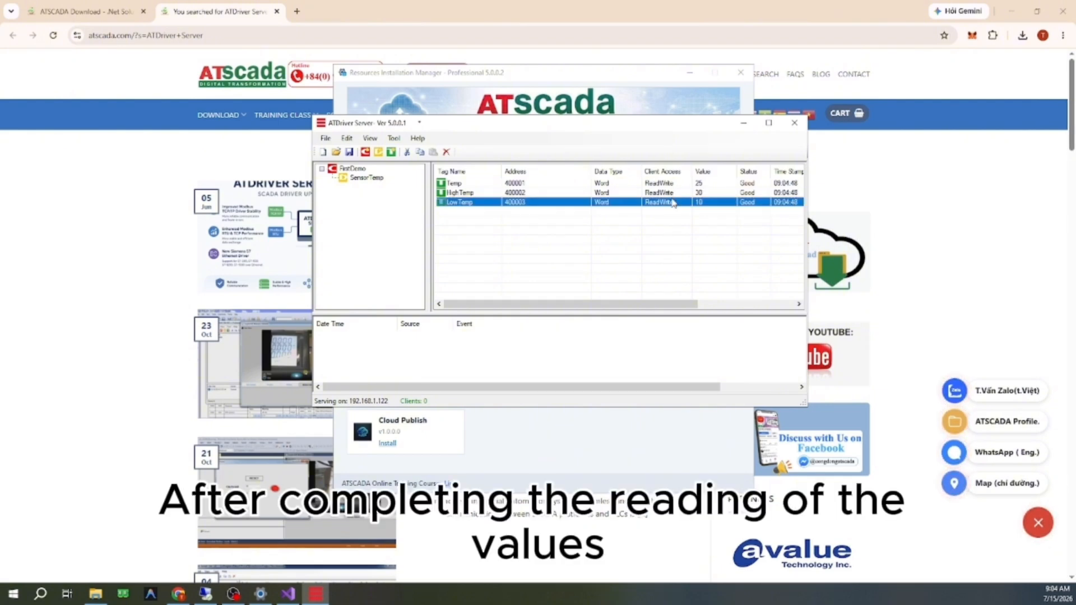
key(Up)
key(Up)
key(Down)
key(Down)
key(Up)
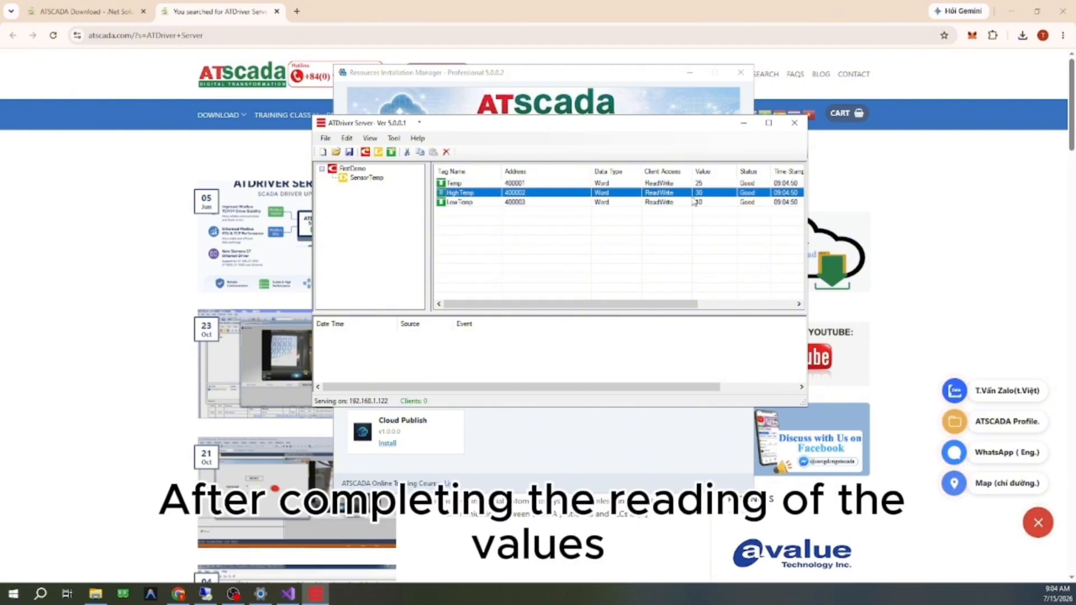
Step: Save the ATDriver Server configuration as FirstDemo in the Project Files folder
key(Up)
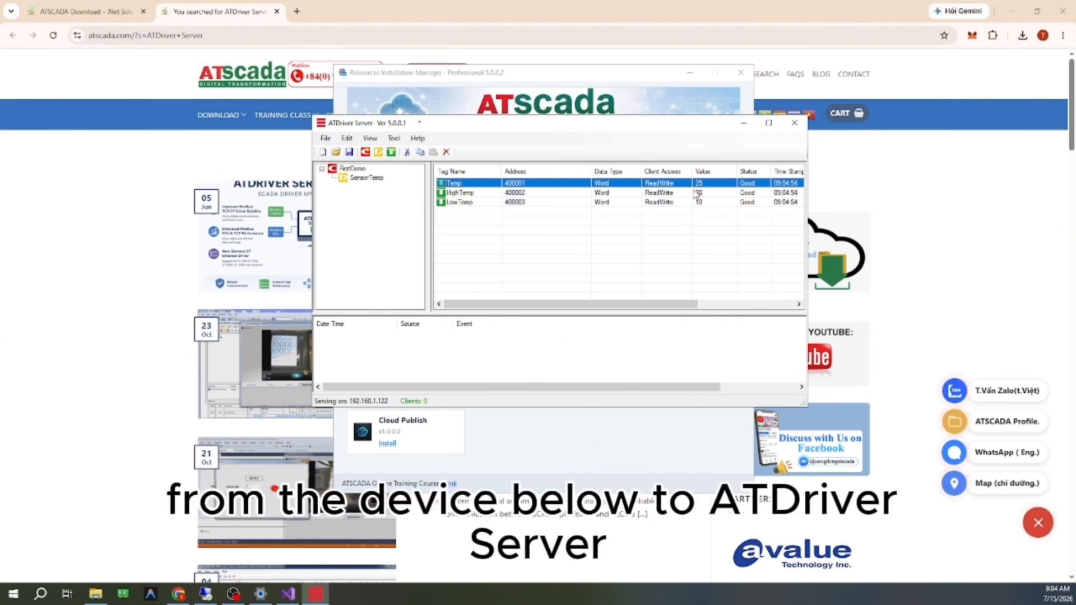
click(350, 152)
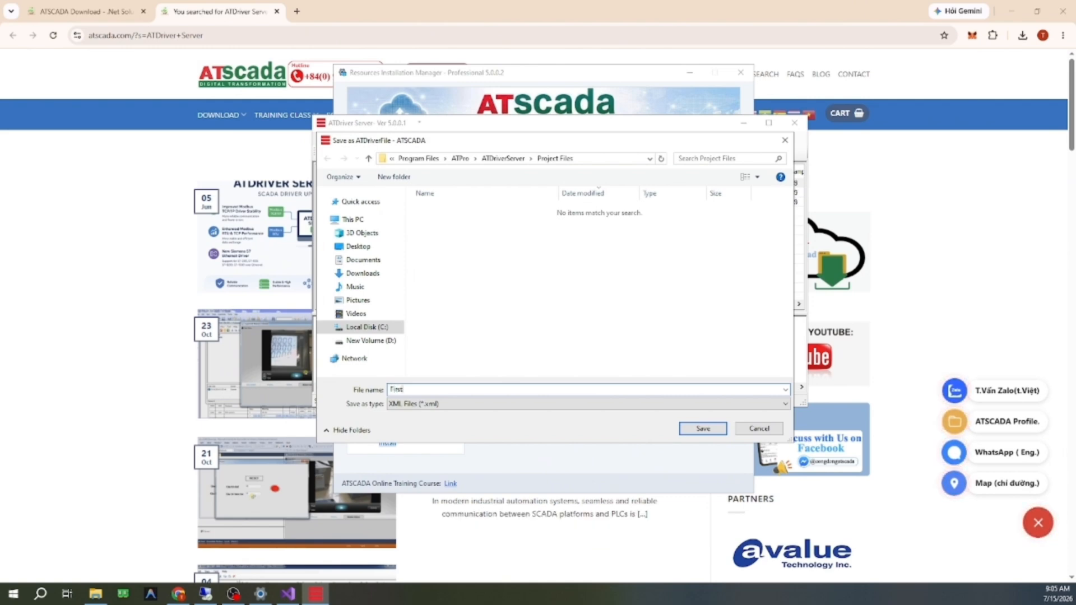
text(FirstDemo)
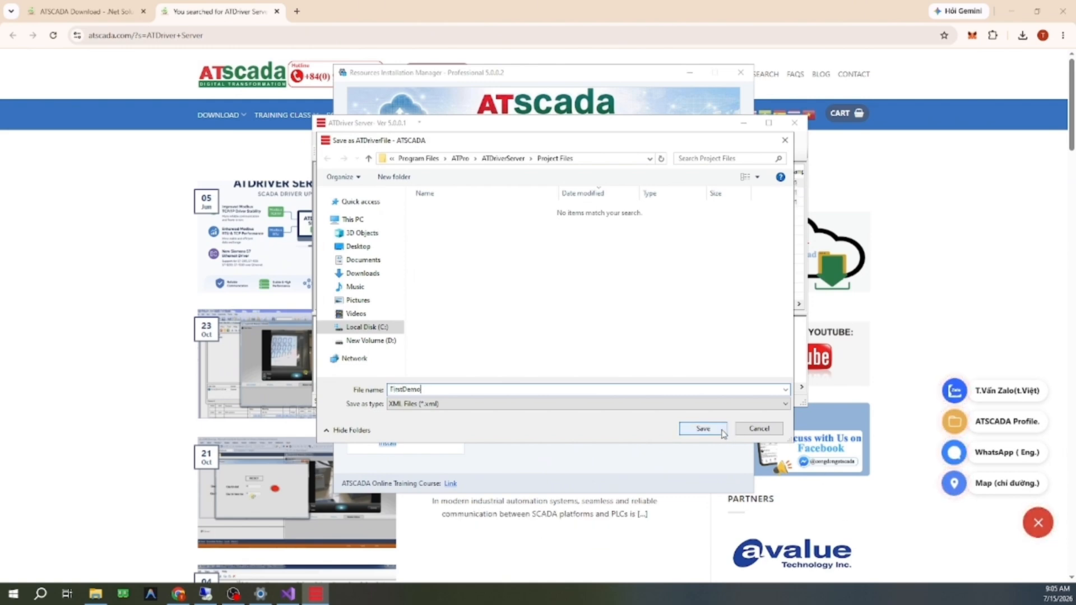
click(704, 428)
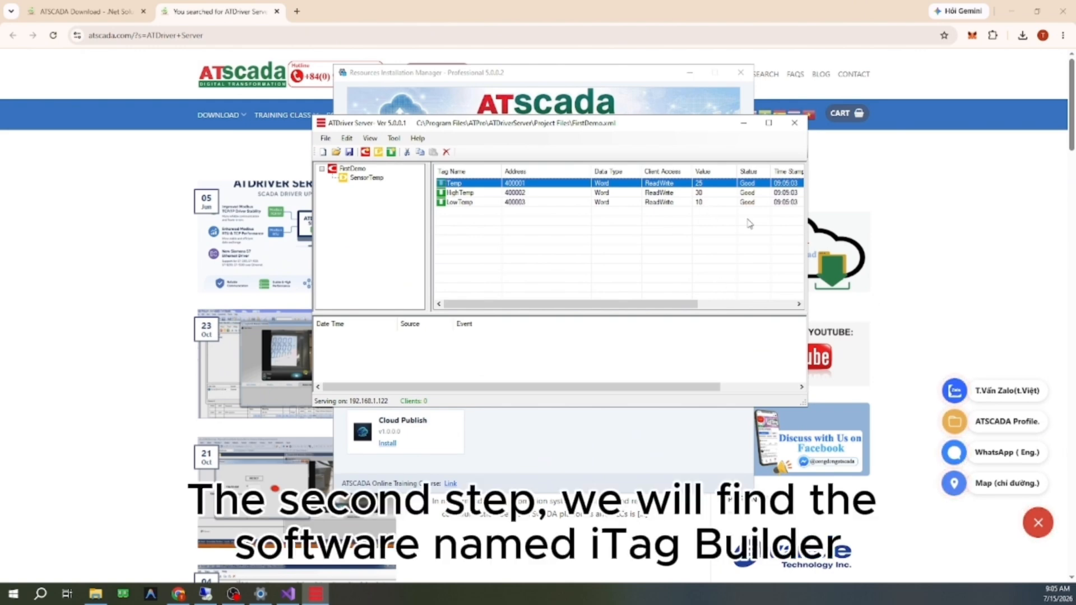
Step: Run iTag Builder as administrator and start a new project
key(super)
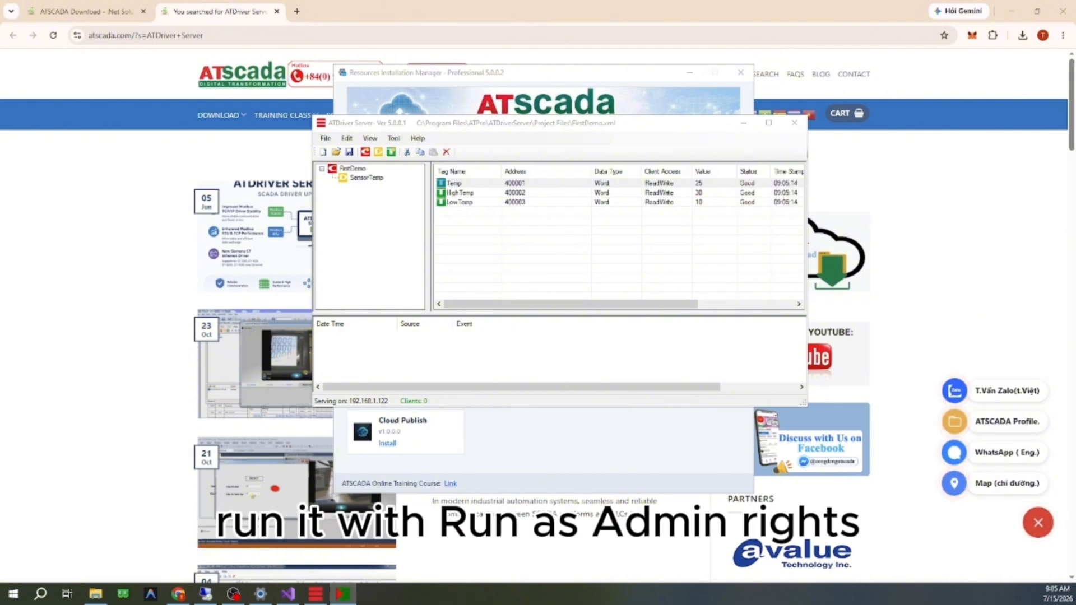
drag(0, 178, 455, 124)
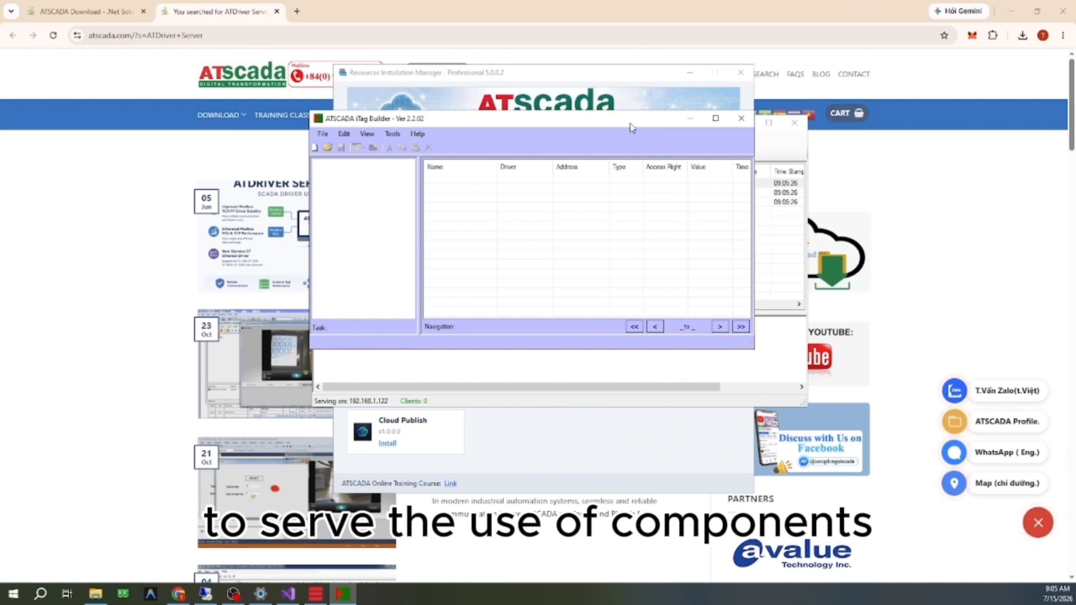
click(315, 148)
click(557, 338)
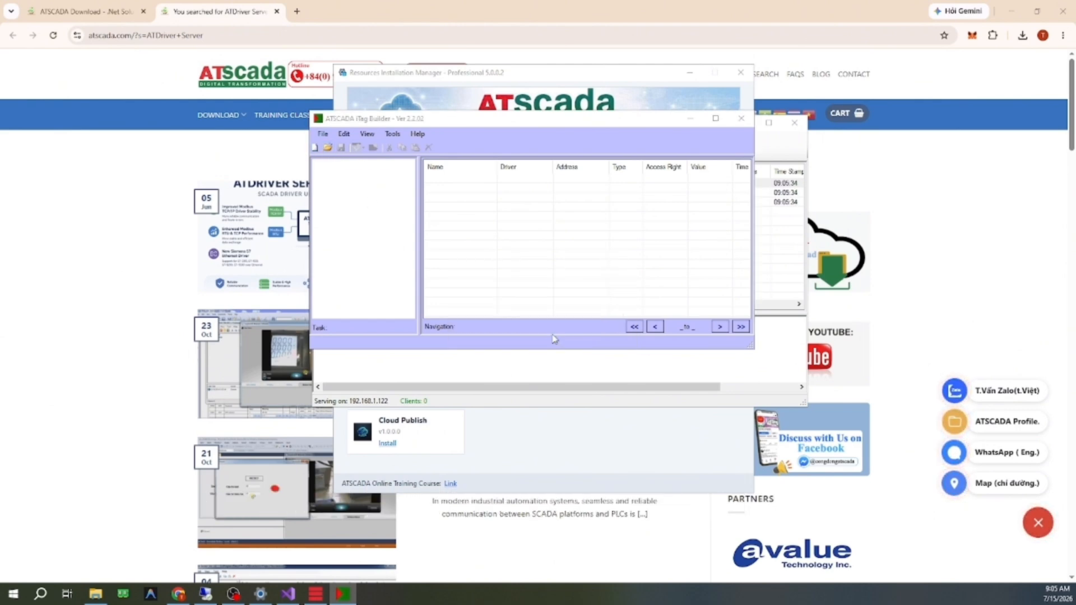
Step: Add a driver named FirstDemo based on ATDriverClient.dll, connect it to the main server at localhost, and close the driver list
drag(0, 145, 599, 154)
text(F)
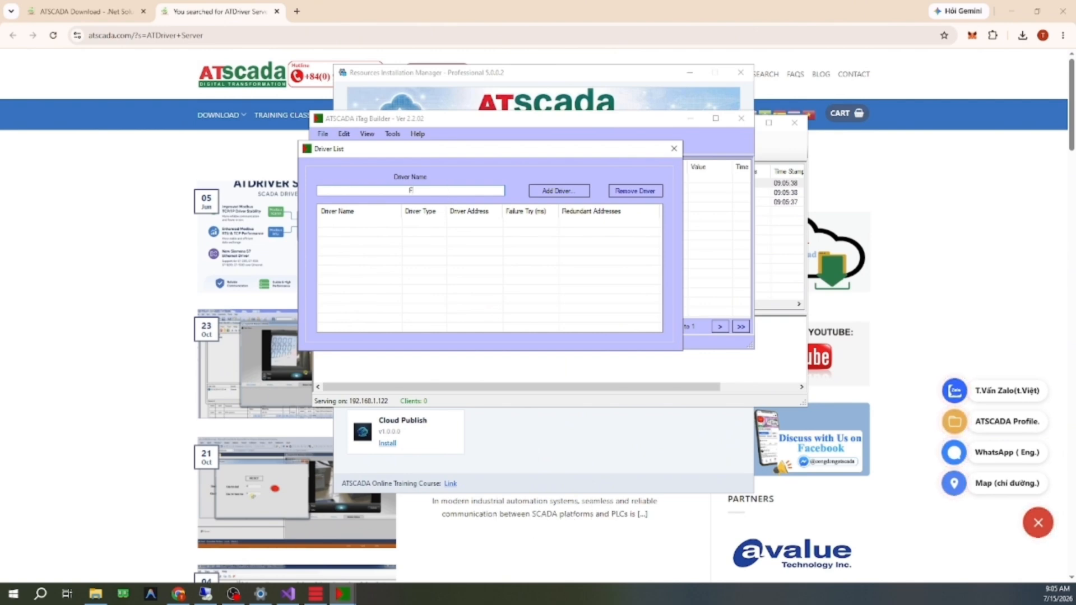
text(itsDemo)
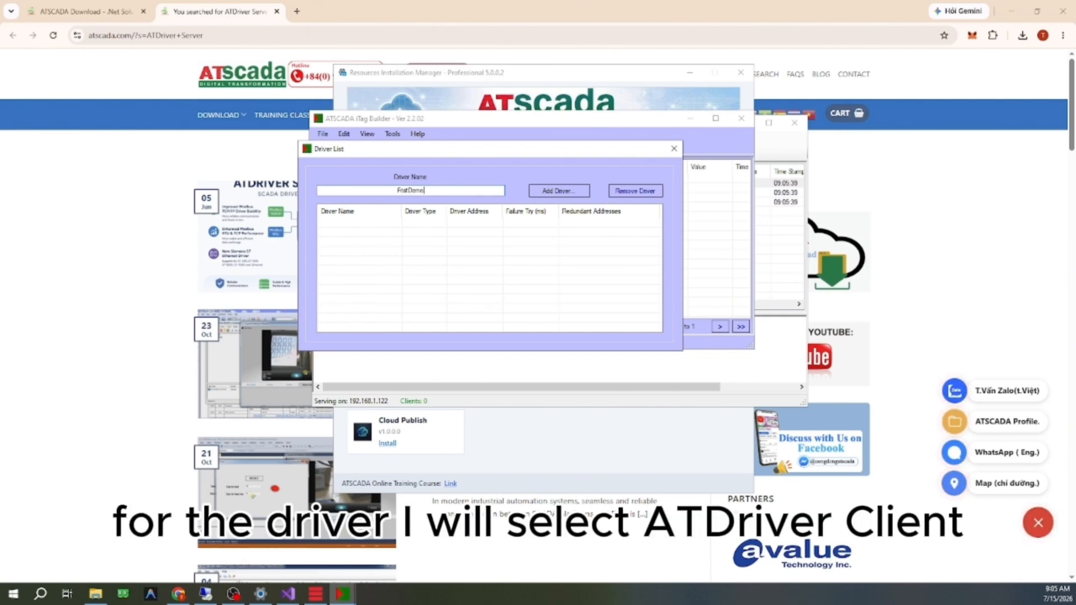
click(572, 191)
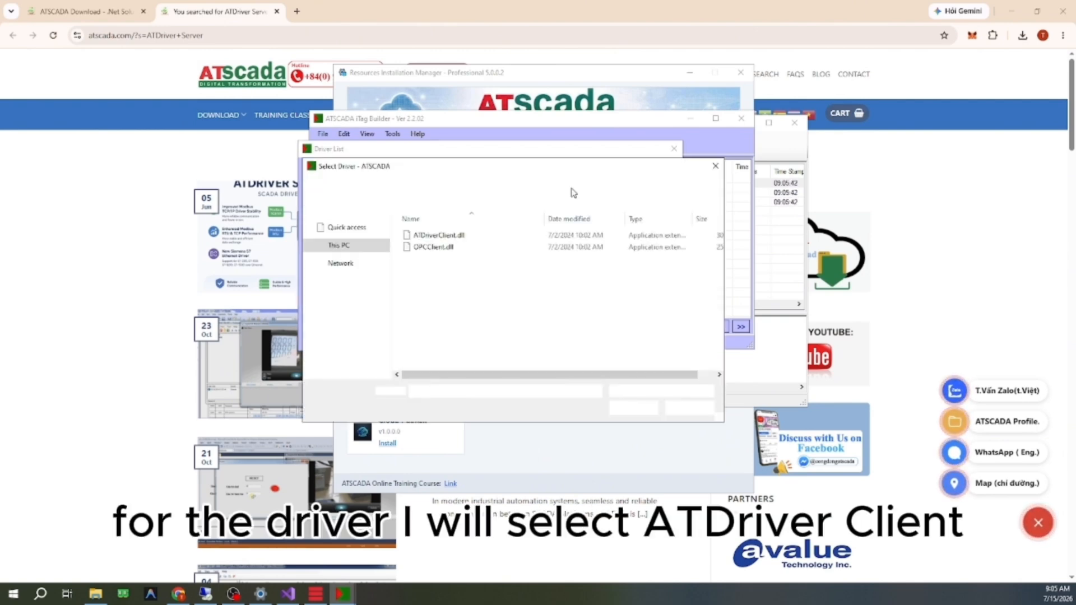
double_click(515, 236)
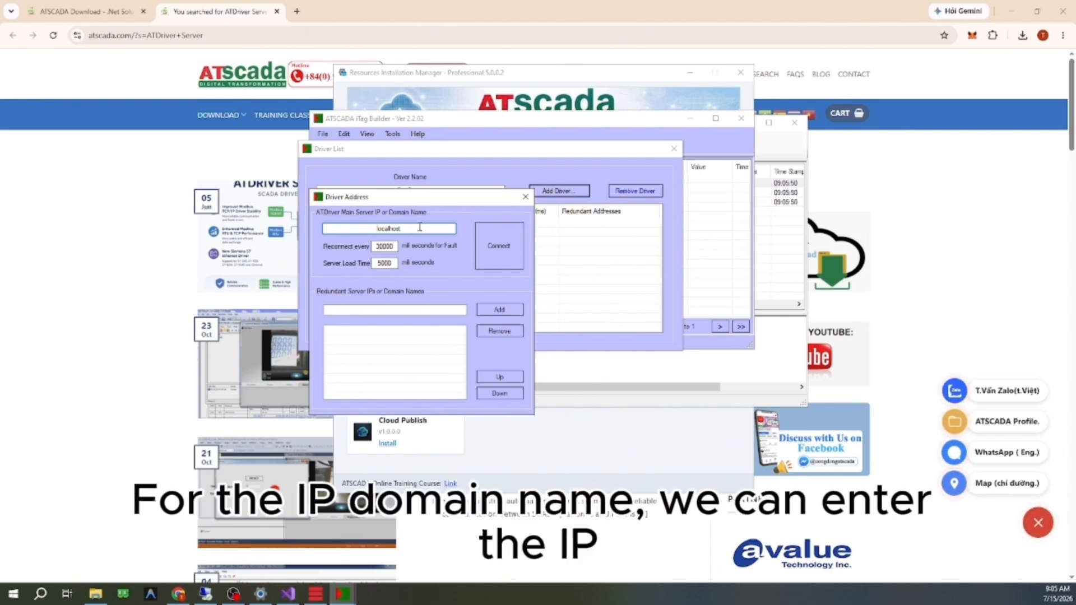
drag(467, 203, 447, 147)
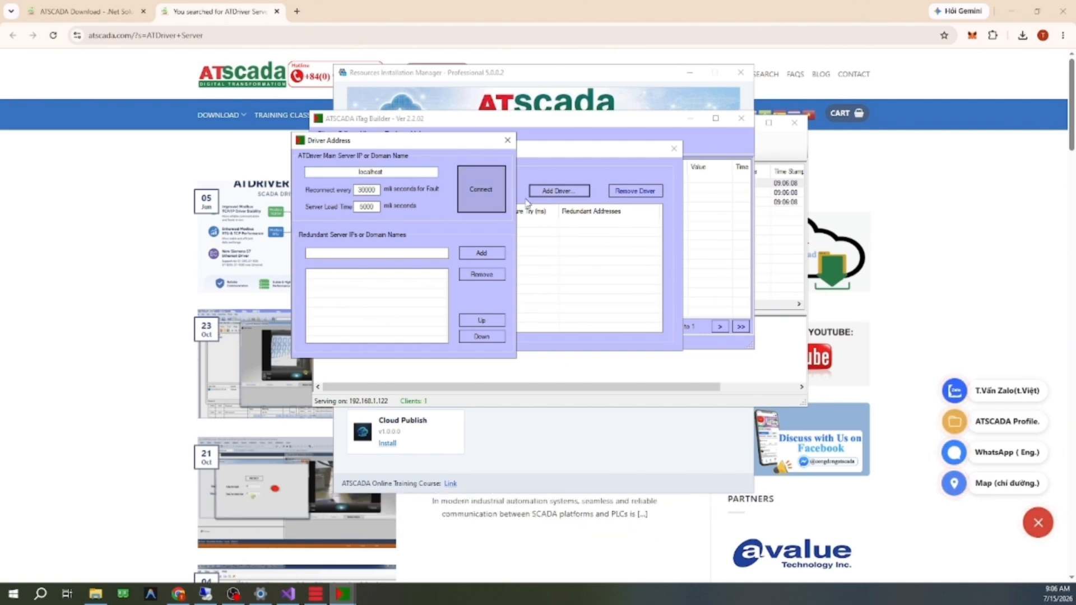
click(479, 213)
click(673, 149)
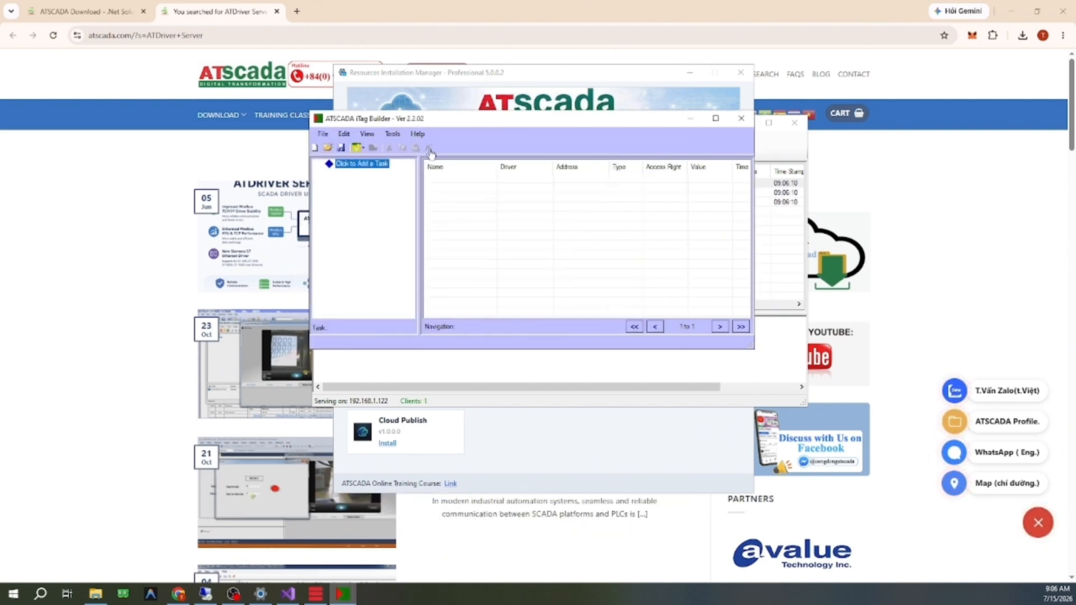
Step: Import all tags from the FirstDemo driver, first checking the SensorTemp device's Temp, HighTemp and LowTemp tags
click(392, 135)
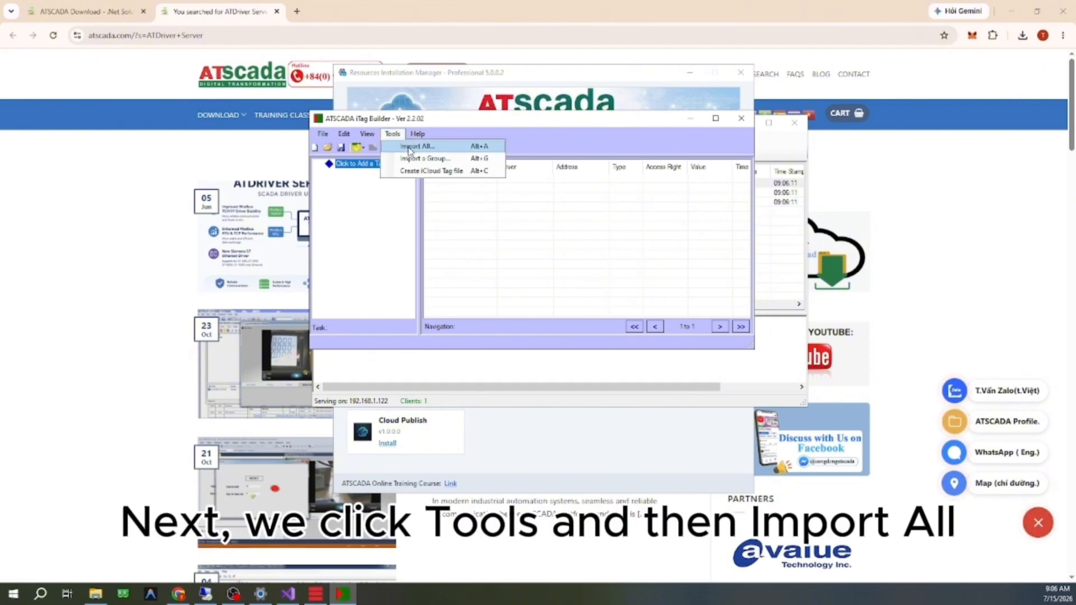
click(410, 147)
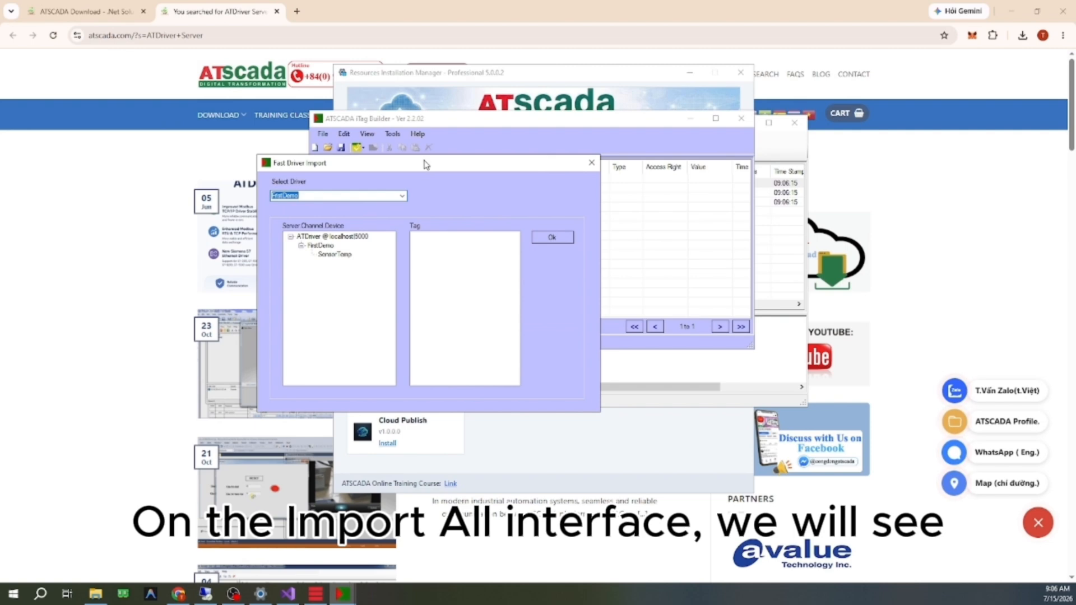
click(378, 238)
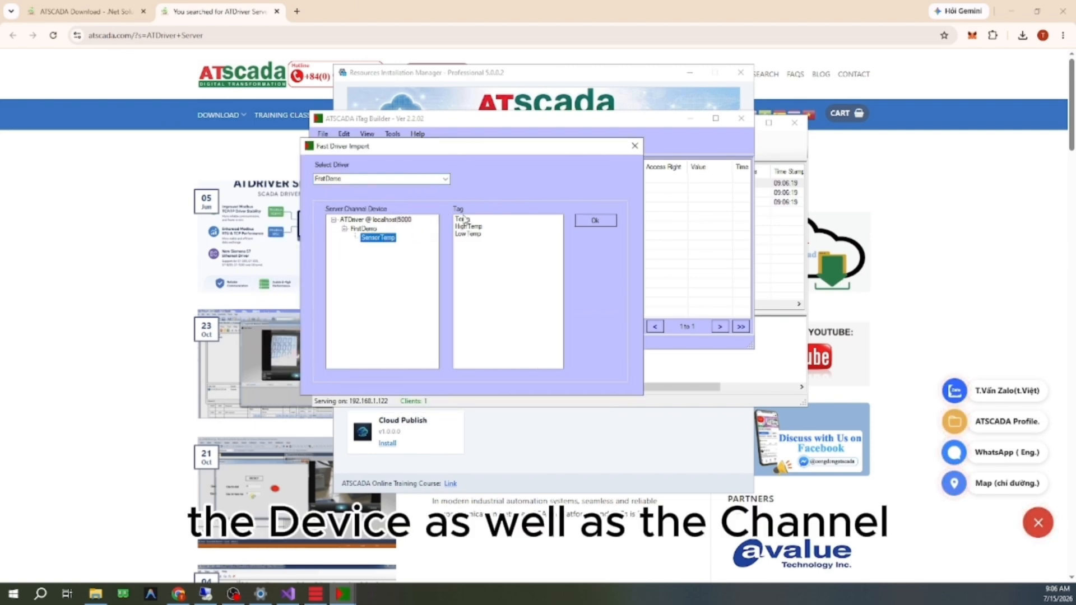
click(366, 230)
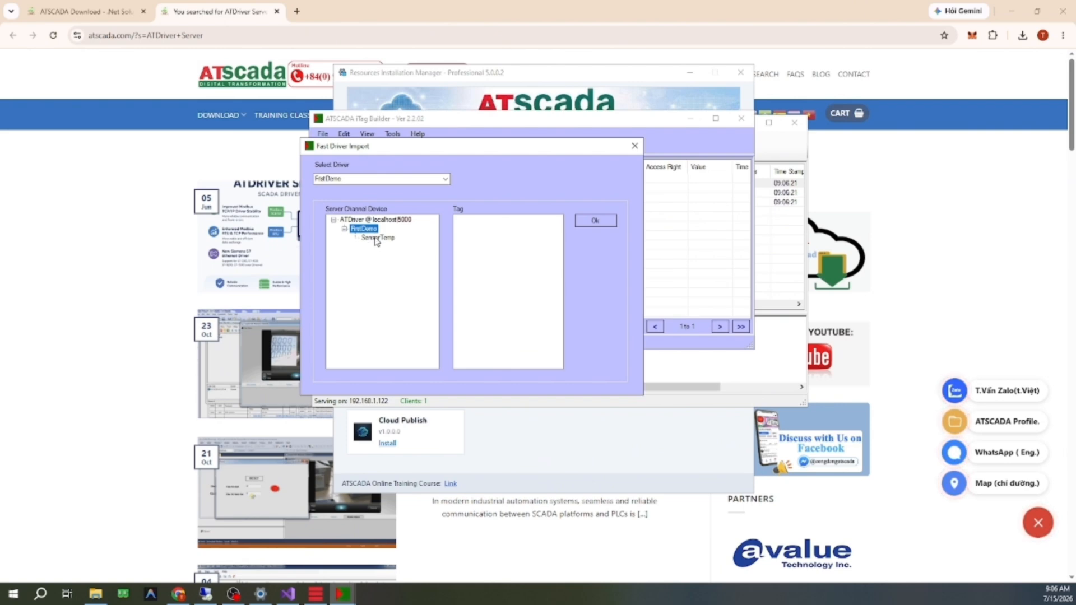
click(374, 237)
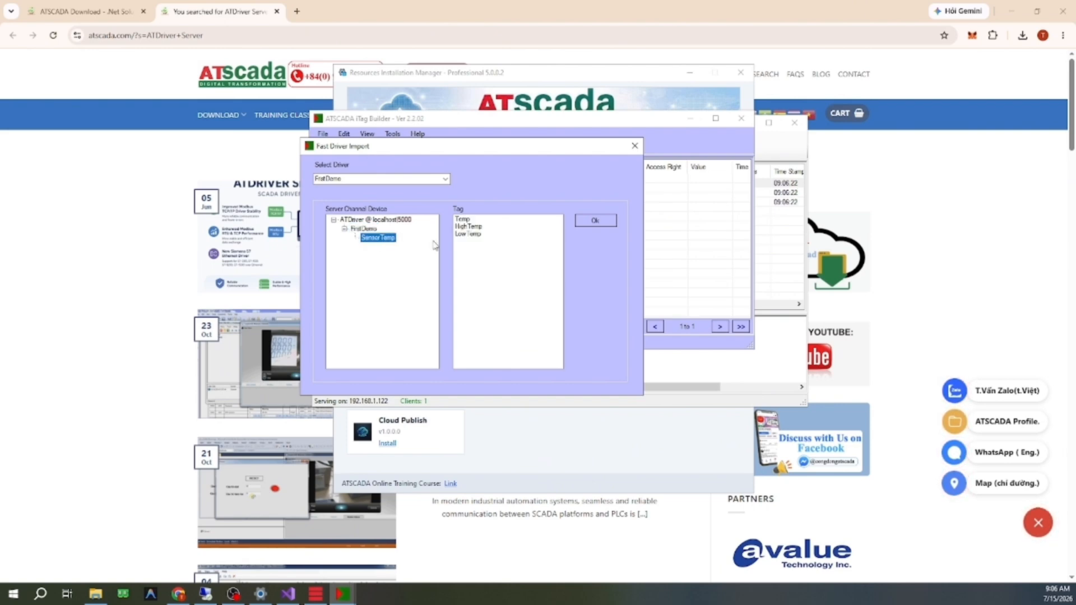
click(474, 227)
click(476, 234)
click(482, 227)
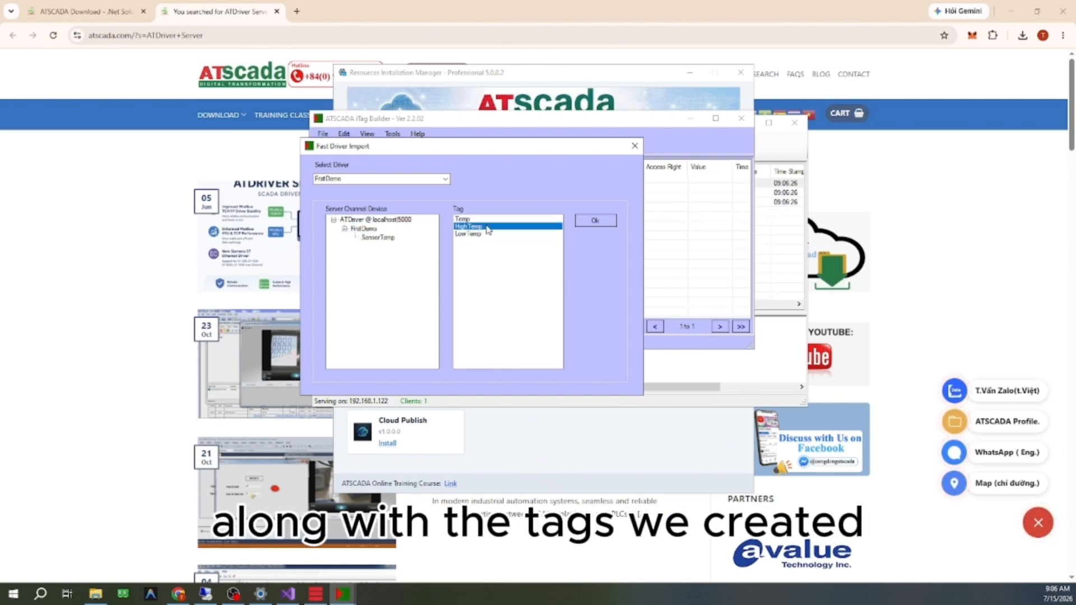
click(488, 220)
click(595, 221)
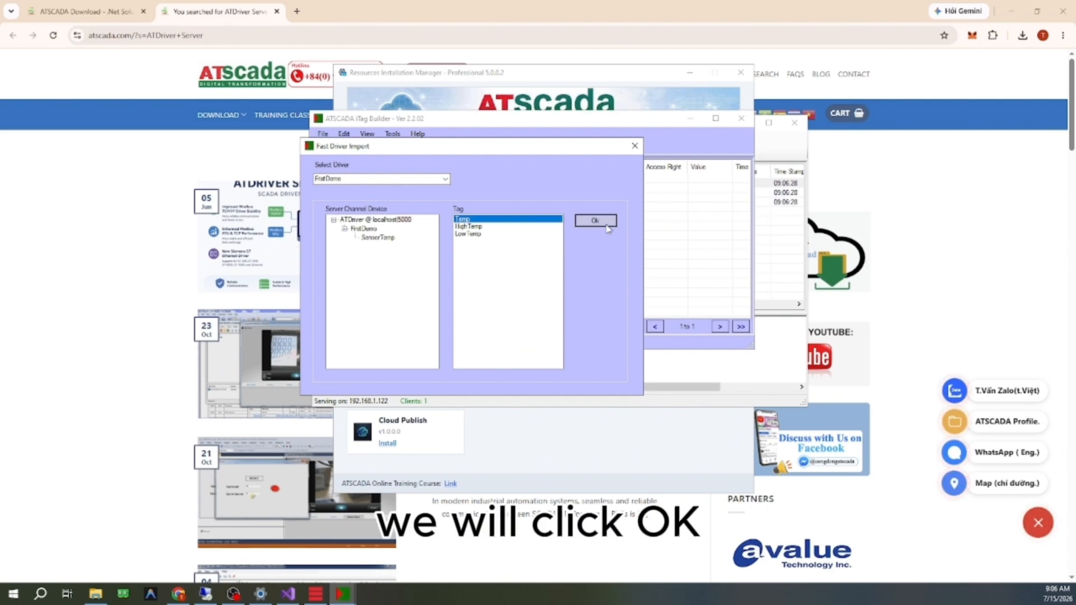
Step: Display the tags of the imported FirstDemoSensorTemp task and enlarge the iTag Builder window to show their time stamp and status
click(319, 164)
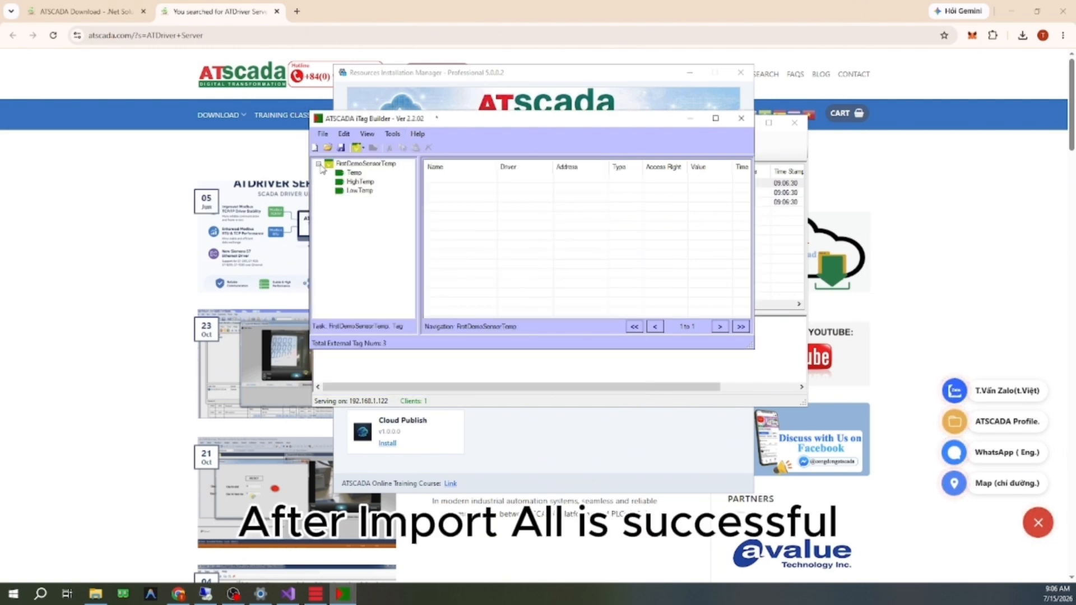
click(365, 164)
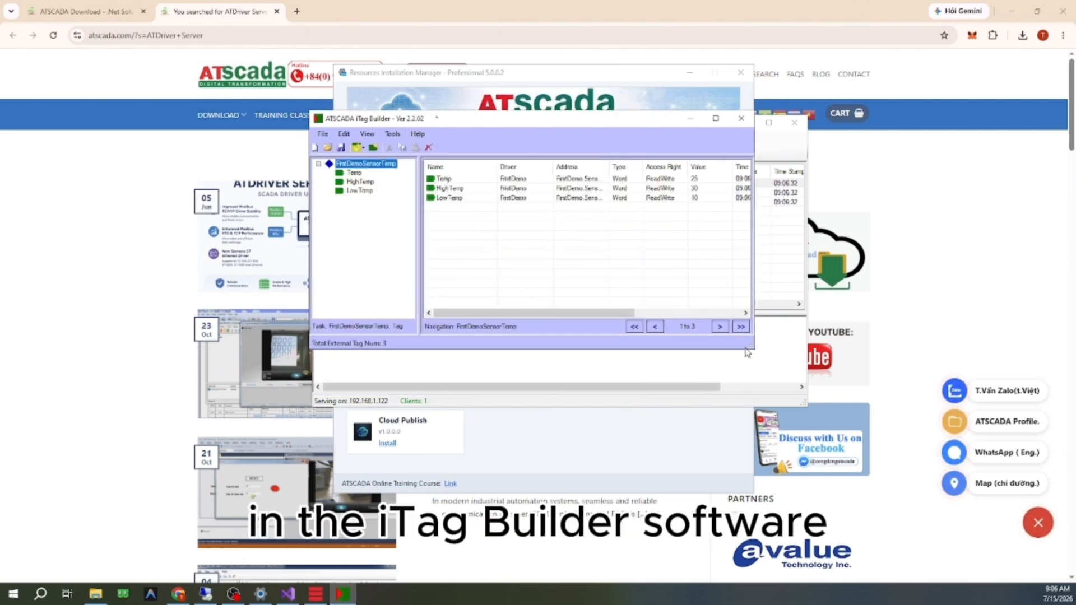
drag(752, 348, 852, 358)
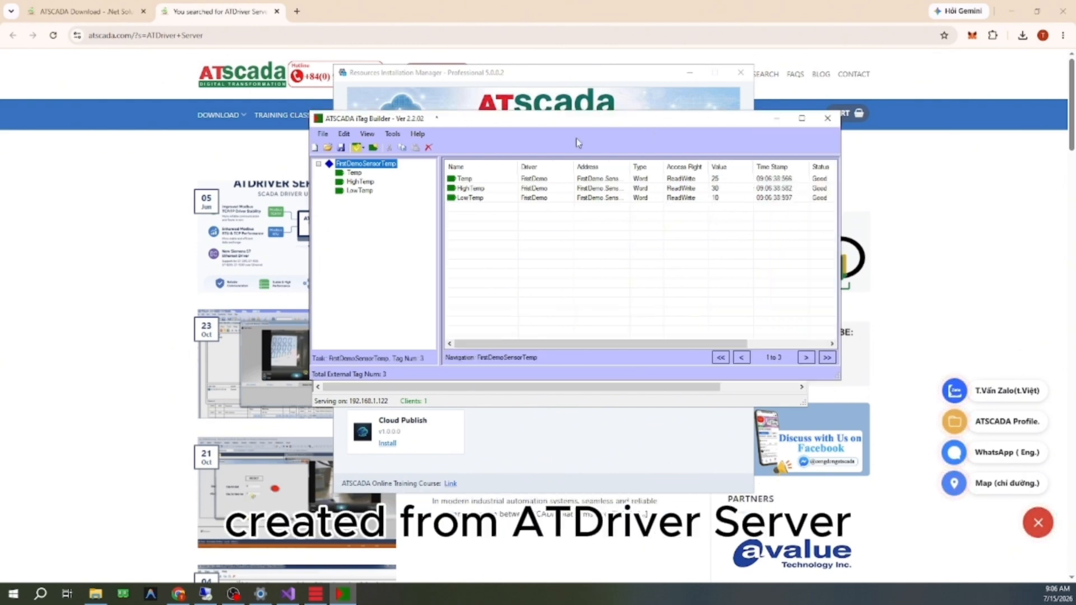
Step: Register the iTag Builder project, saving its tag file as FirstDemo and confirming the registration
click(322, 134)
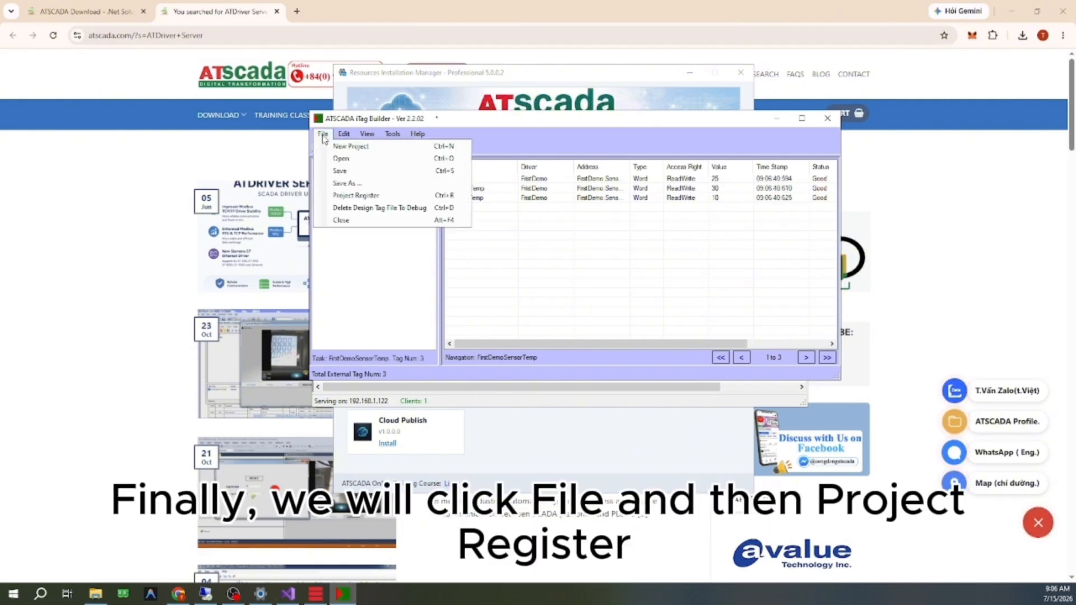
click(380, 196)
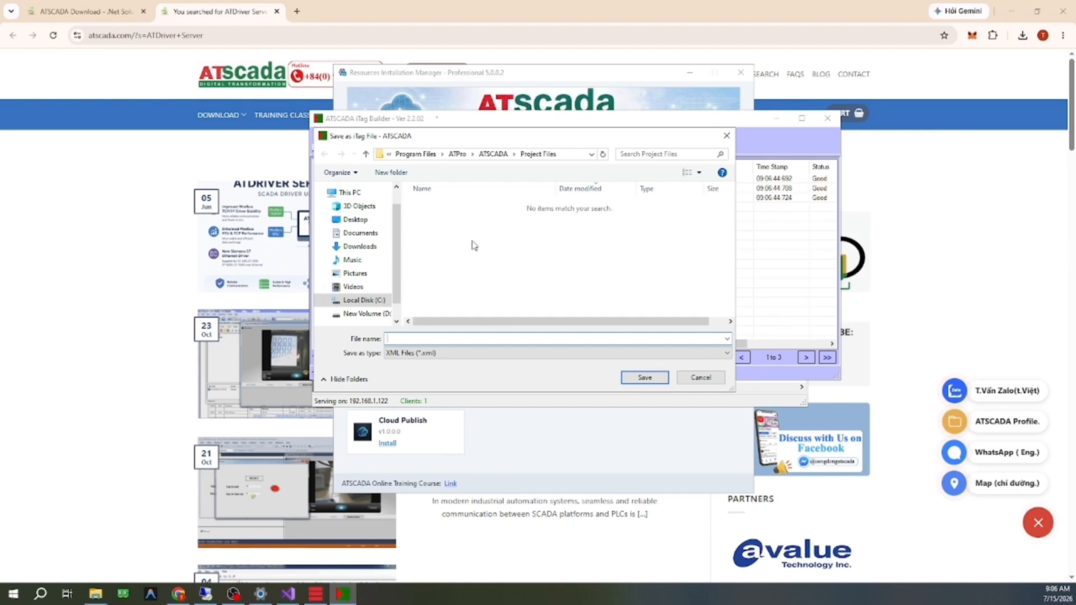
text(Fi)
text(l)
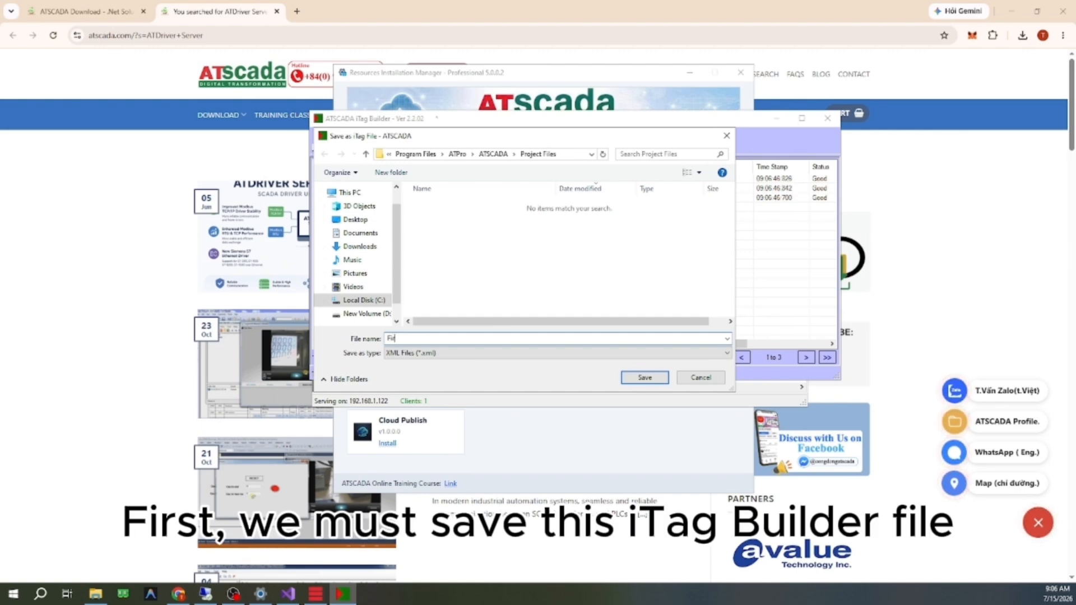
text(stDemo)
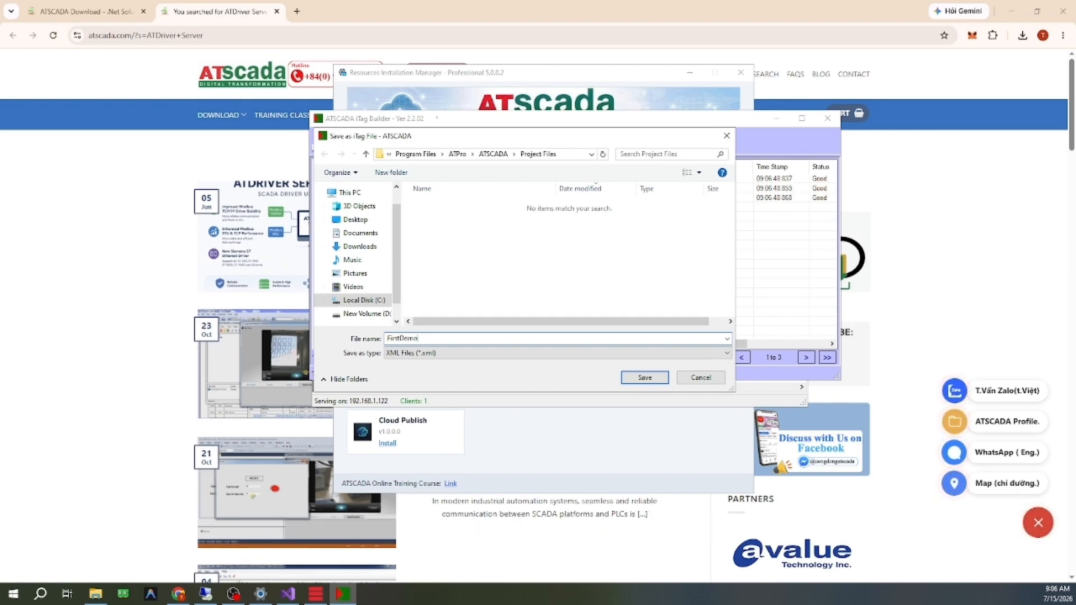
click(659, 375)
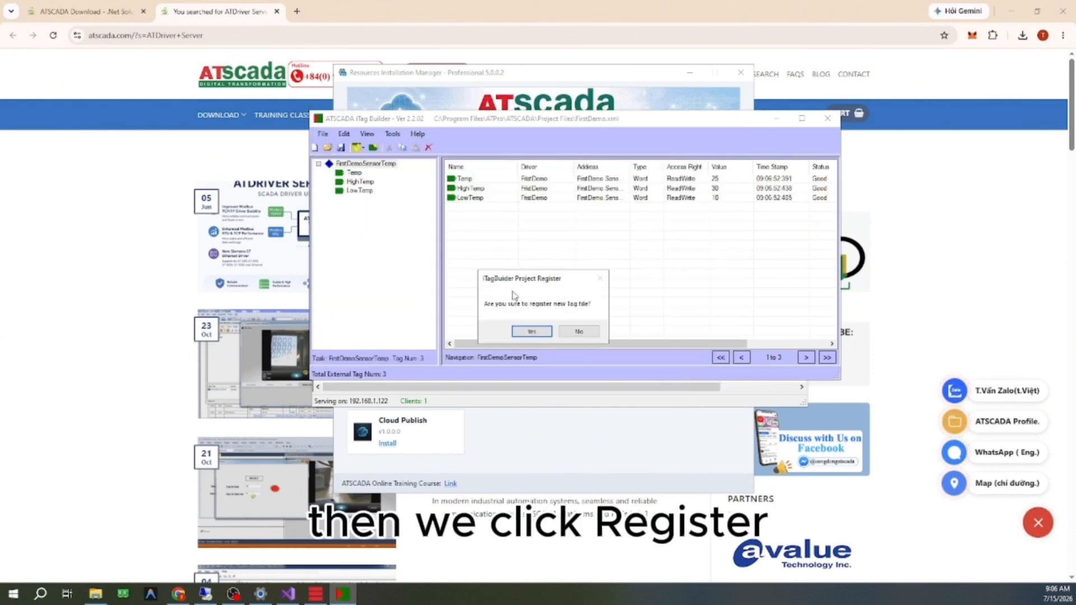
click(531, 330)
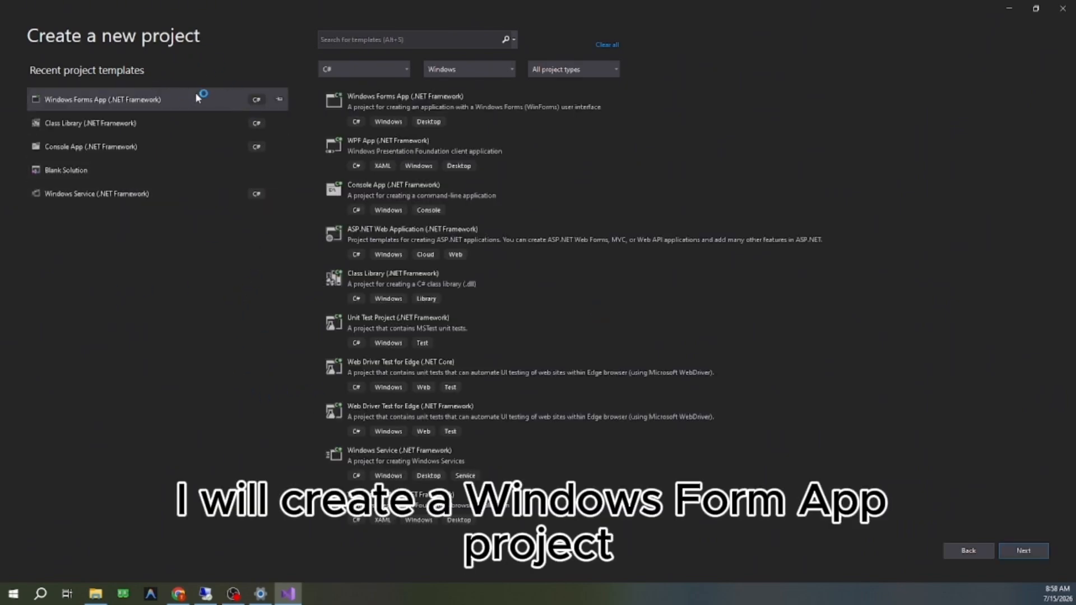
Step: In Visual Studio, create a C# Windows Forms App (.NET Framework) project named FirstDemo targeting .NET Framework 4.5
double_click(196, 99)
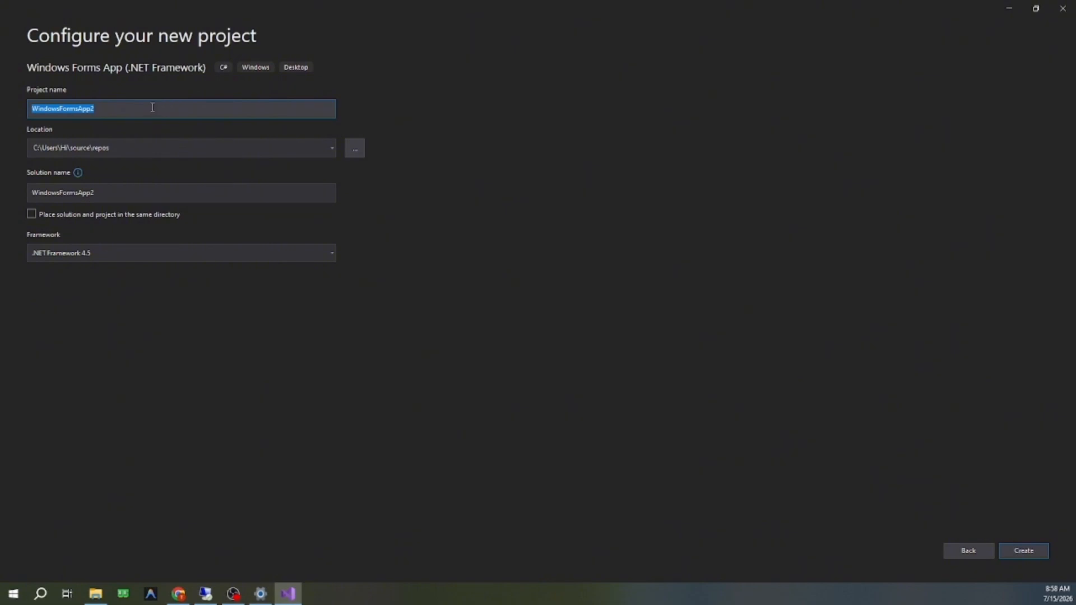
text(FirstDemo)
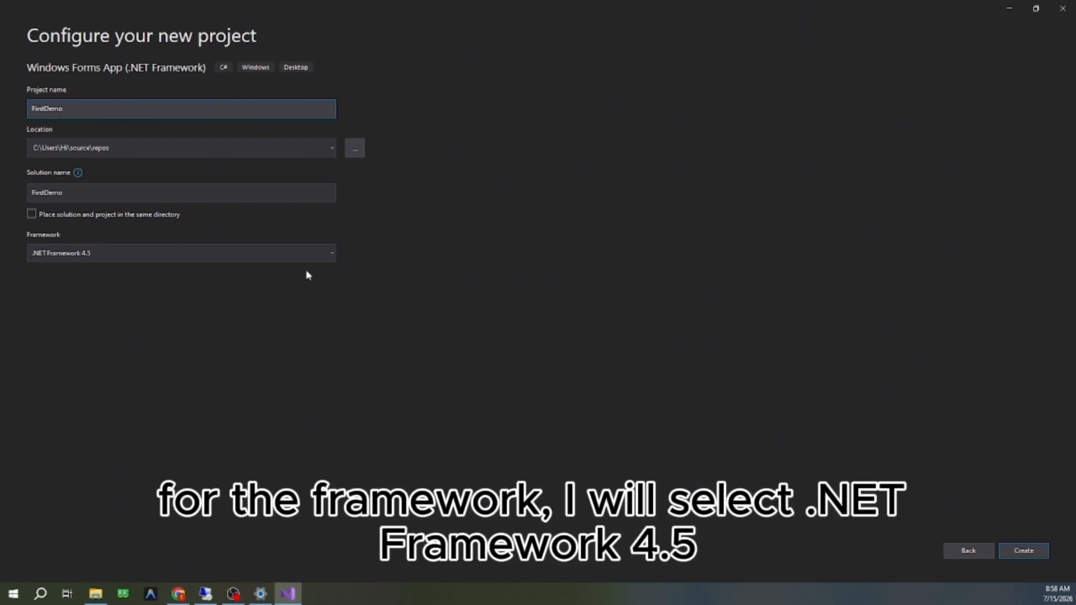
click(1029, 550)
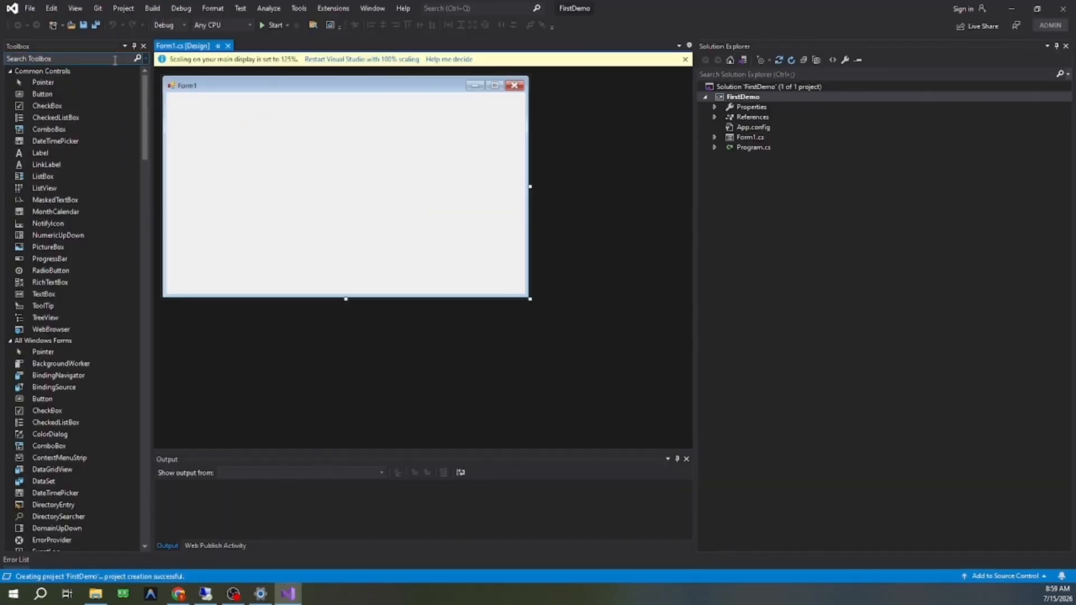
Step: Display the Toolbox window beside the Form1 designer
right_click(131, 71)
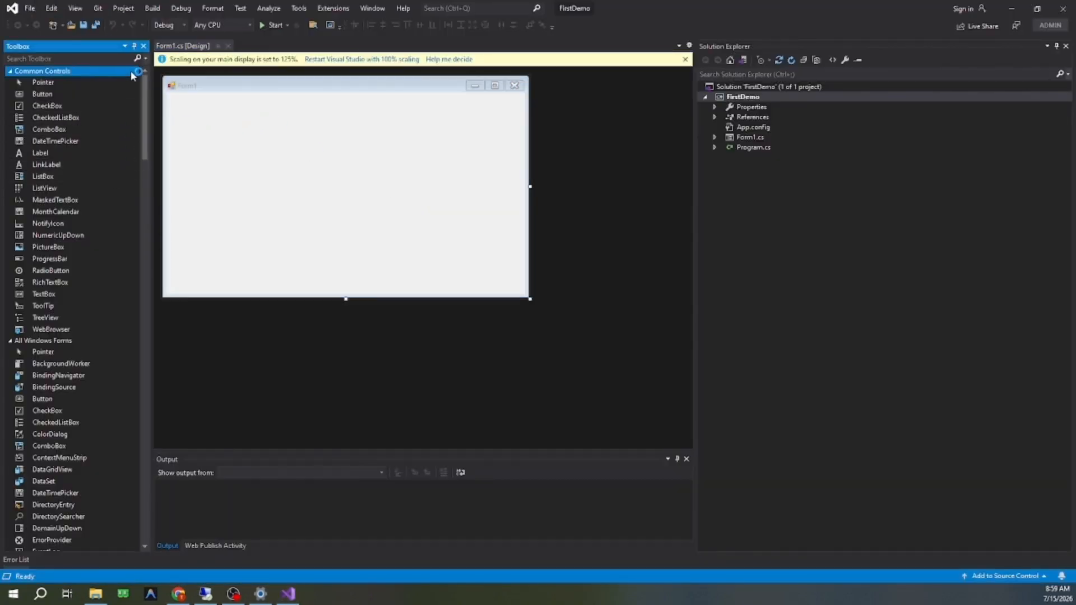
right_click(10, 87)
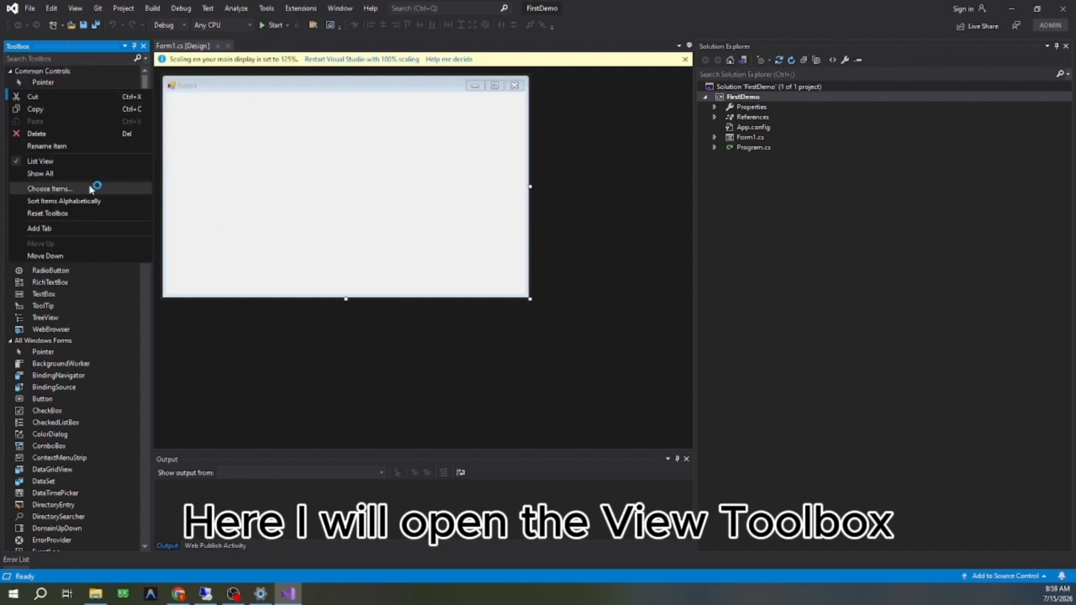
click(77, 9)
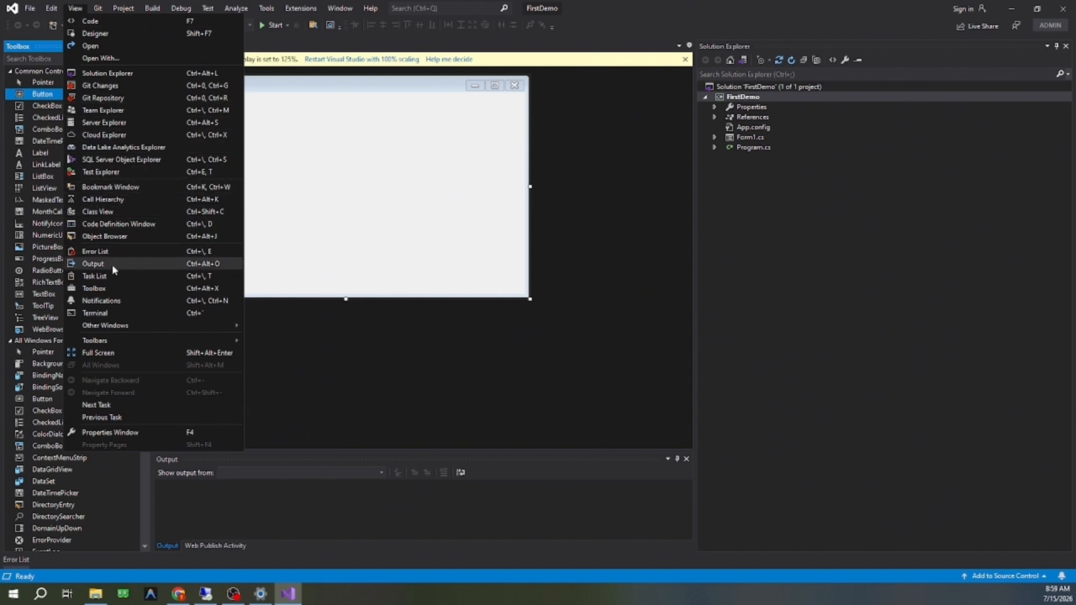
click(115, 285)
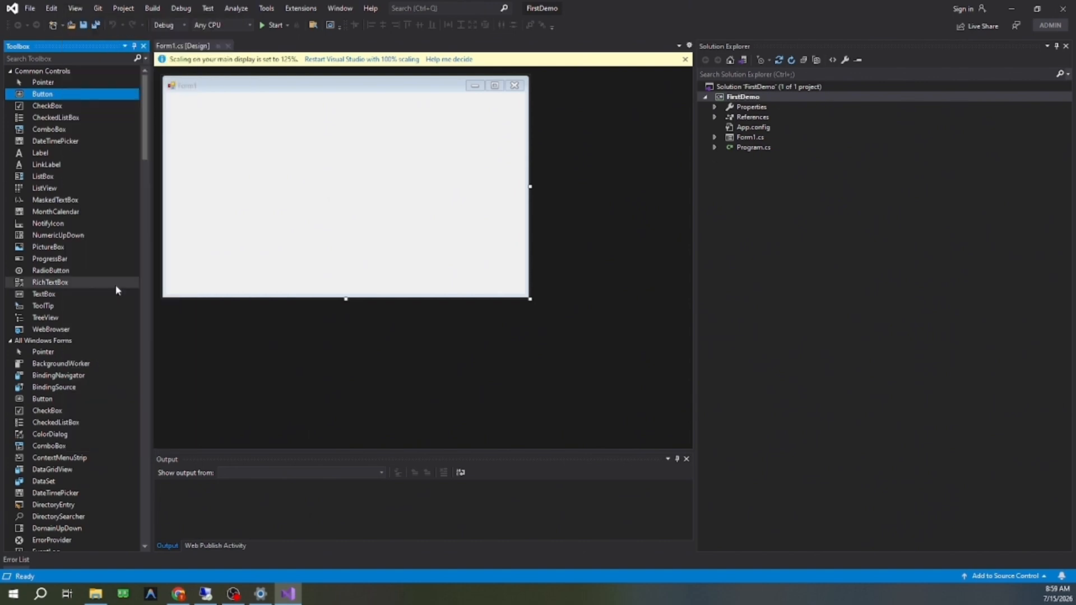
Step: Try to add a new Toolbox tab named ATSCADA_iTools
right_click(9, 118)
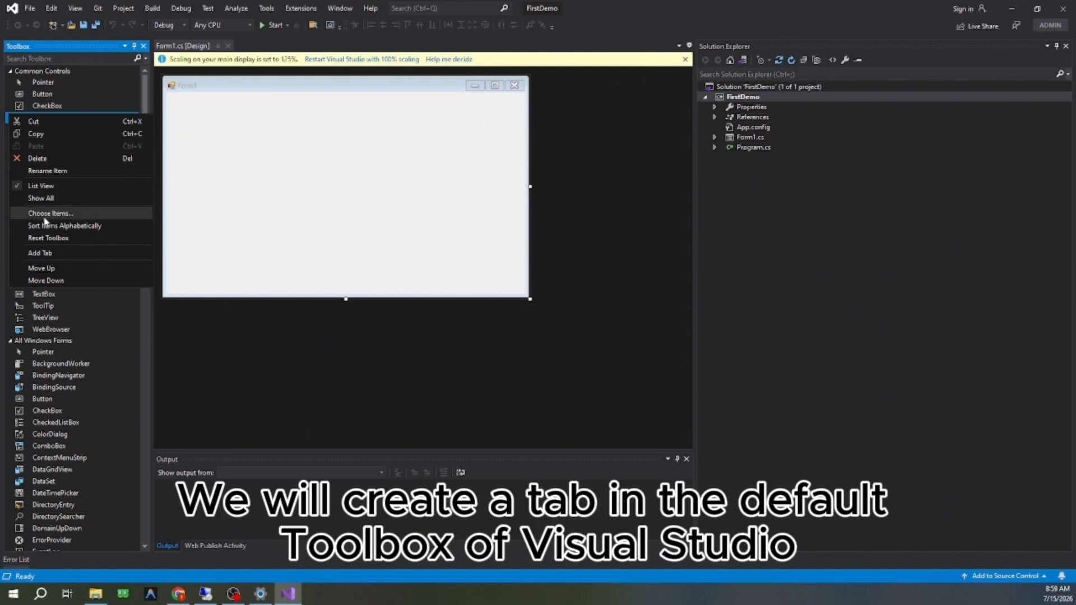
click(45, 255)
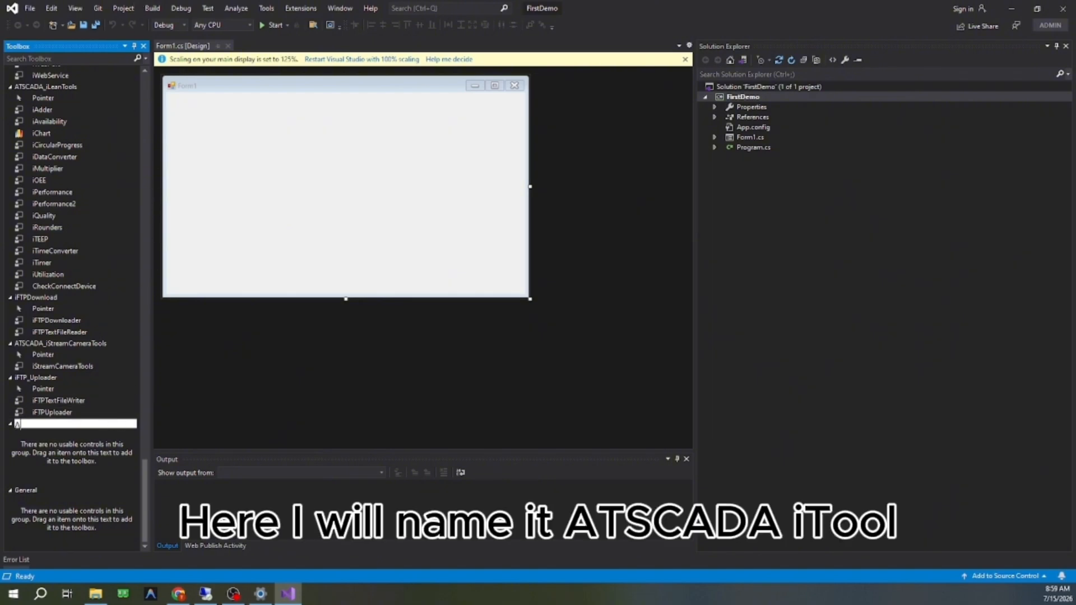
text(ATSCADA iTools)
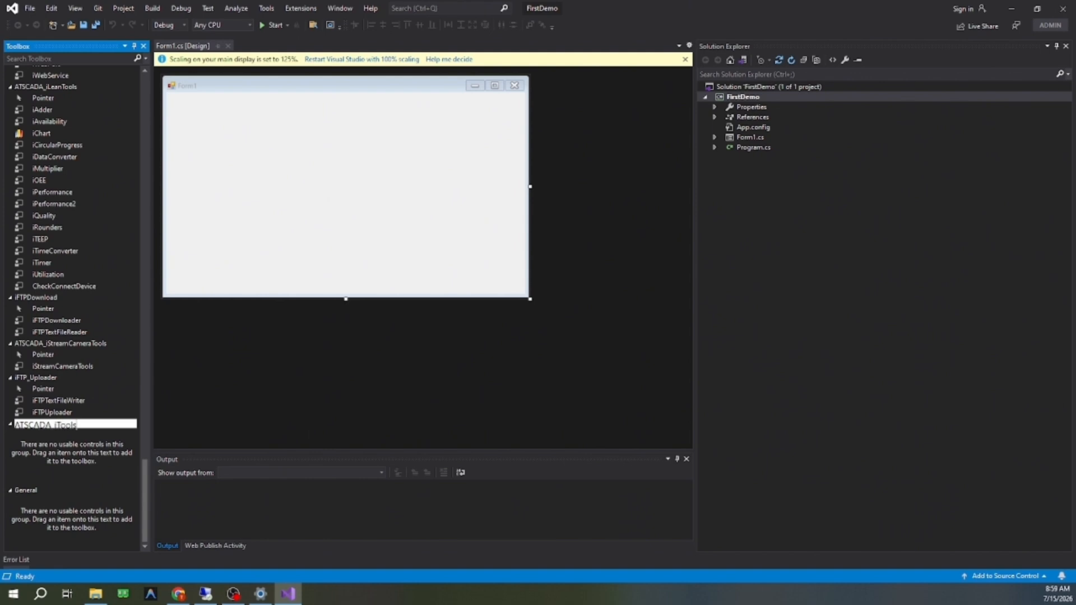
key(Return)
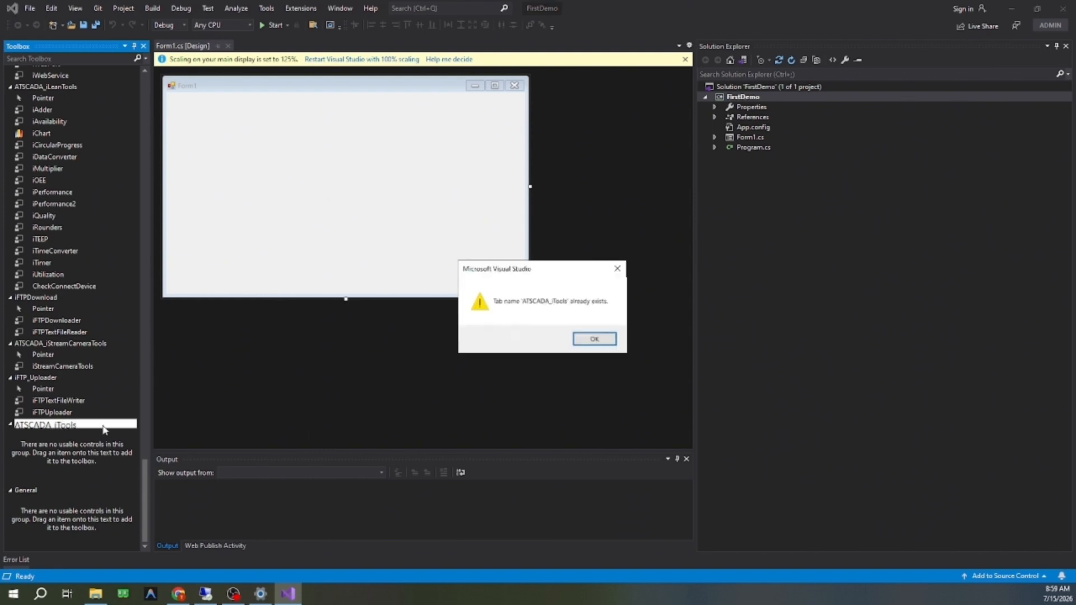
key(Return)
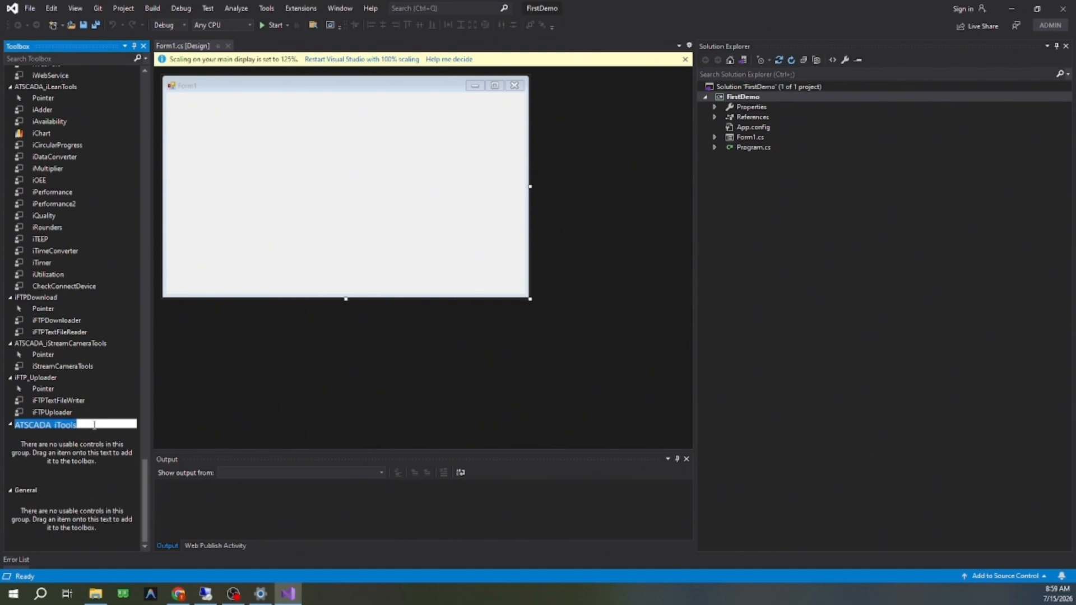
Step: Start choosing items for the existing ATSCADA_iTools Toolbox tab and browse for component library files
scroll(88, 321, up, 10)
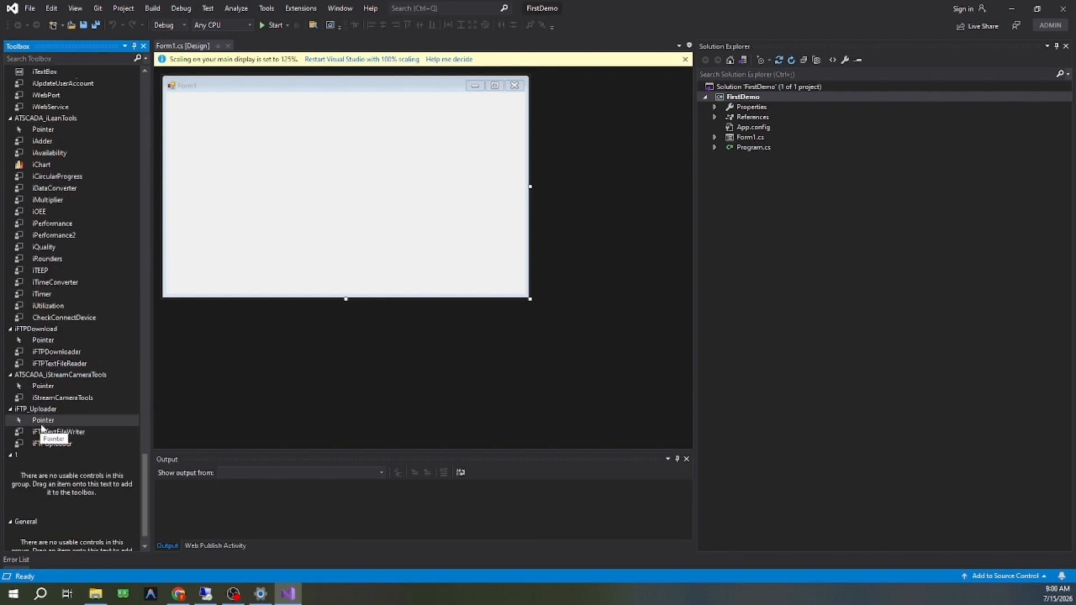
scroll(41, 430, up, 12)
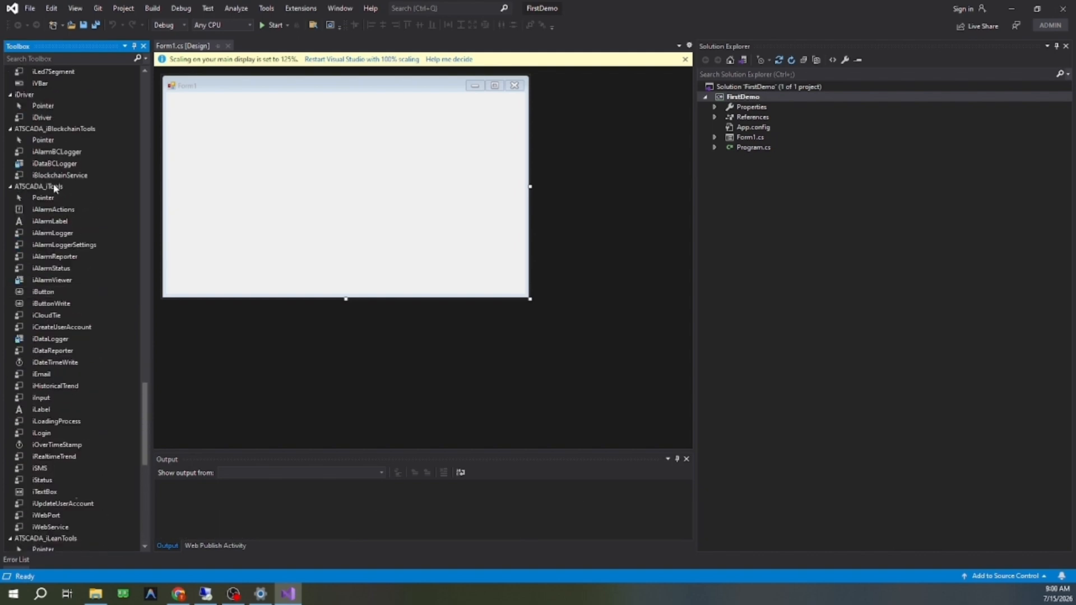
click(56, 187)
click(57, 187)
right_click(59, 188)
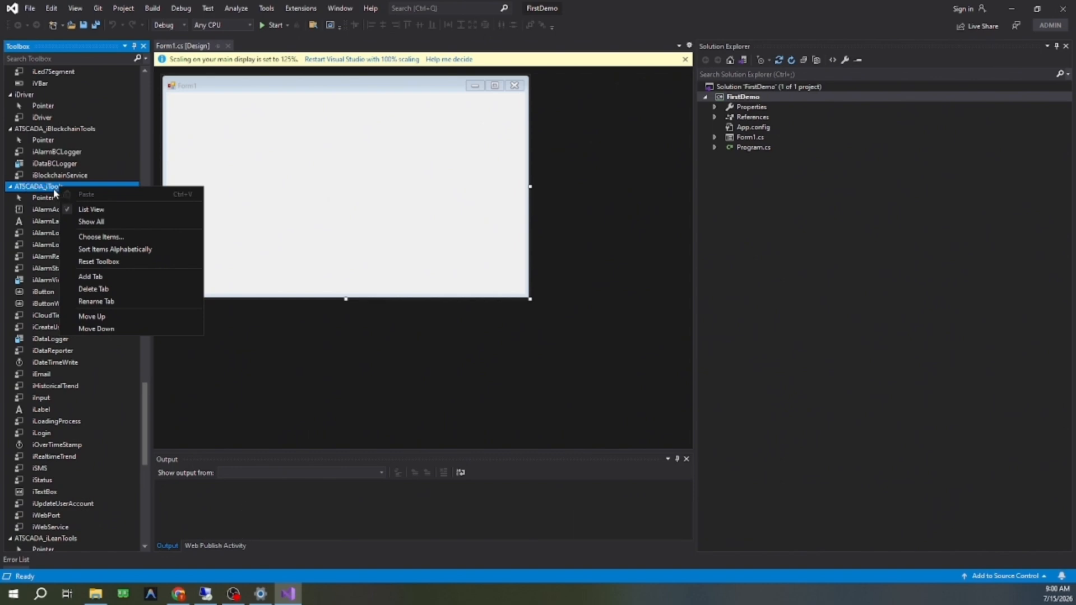
click(114, 236)
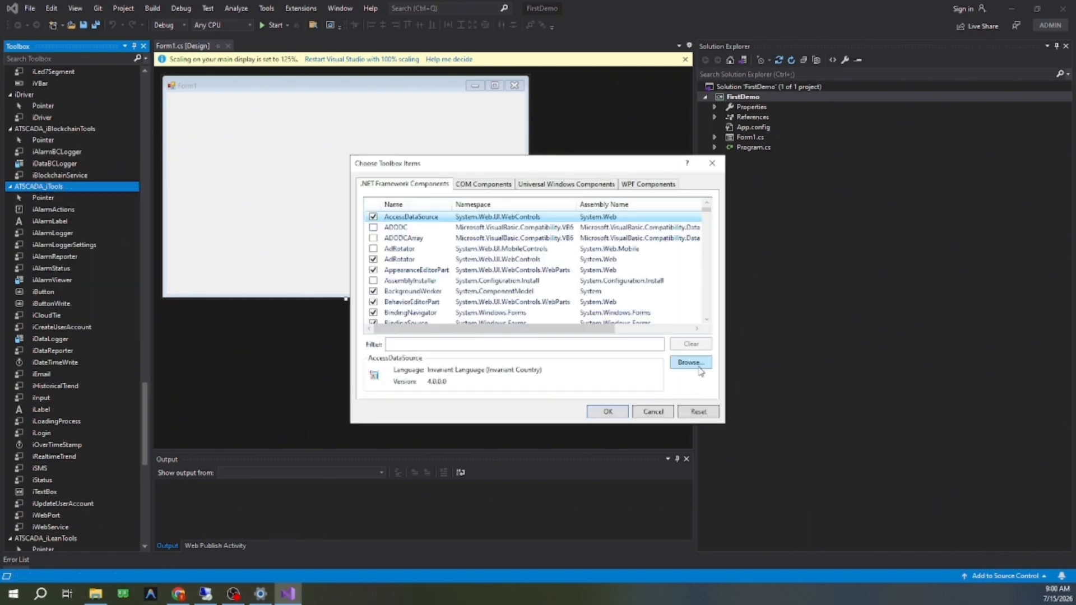
click(695, 363)
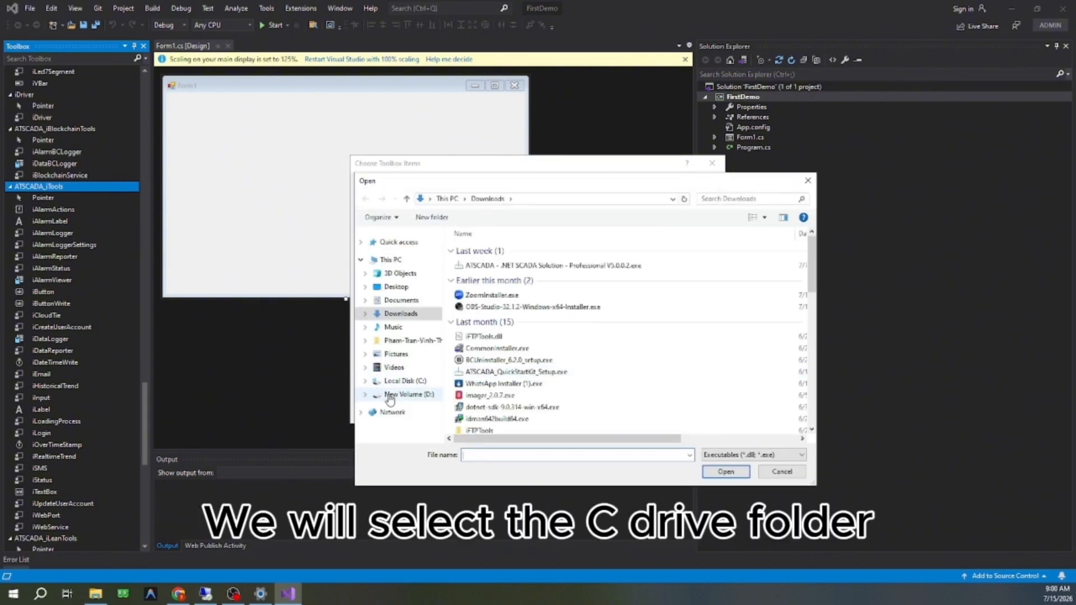
Step: Load iDriver.dll and iTools.dll from C:\Program Files\ATPro\ATSCADA into the Toolbox item selection, and close it with Cancel
click(402, 383)
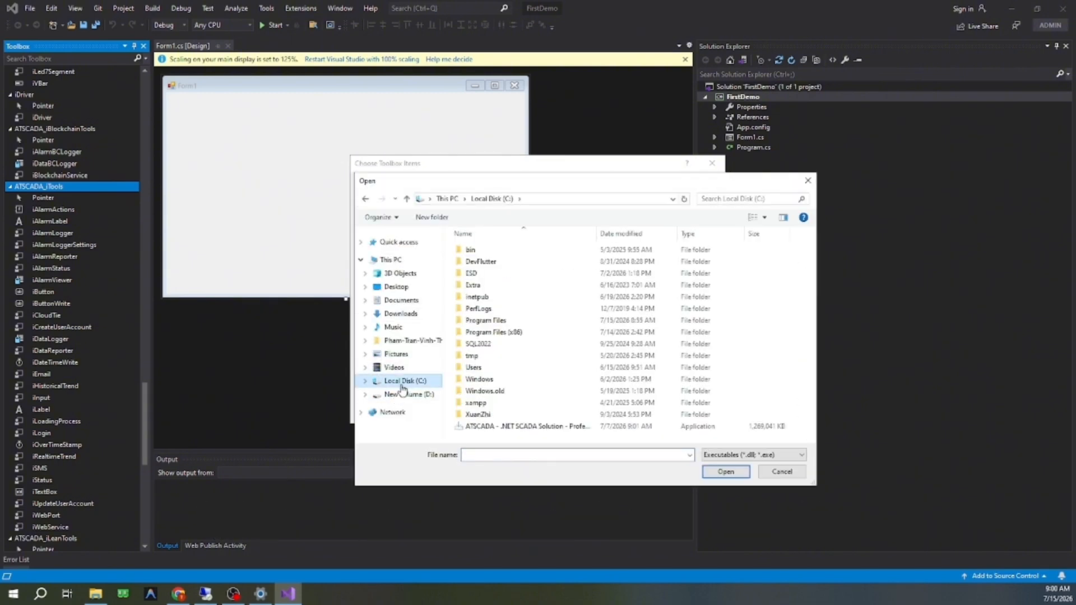
double_click(520, 324)
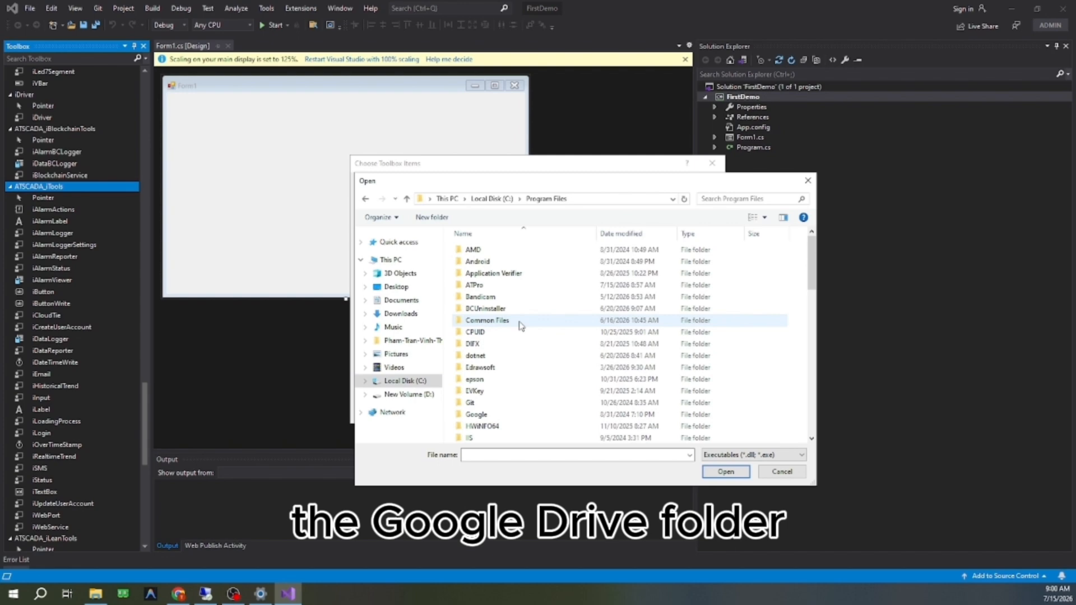
double_click(511, 286)
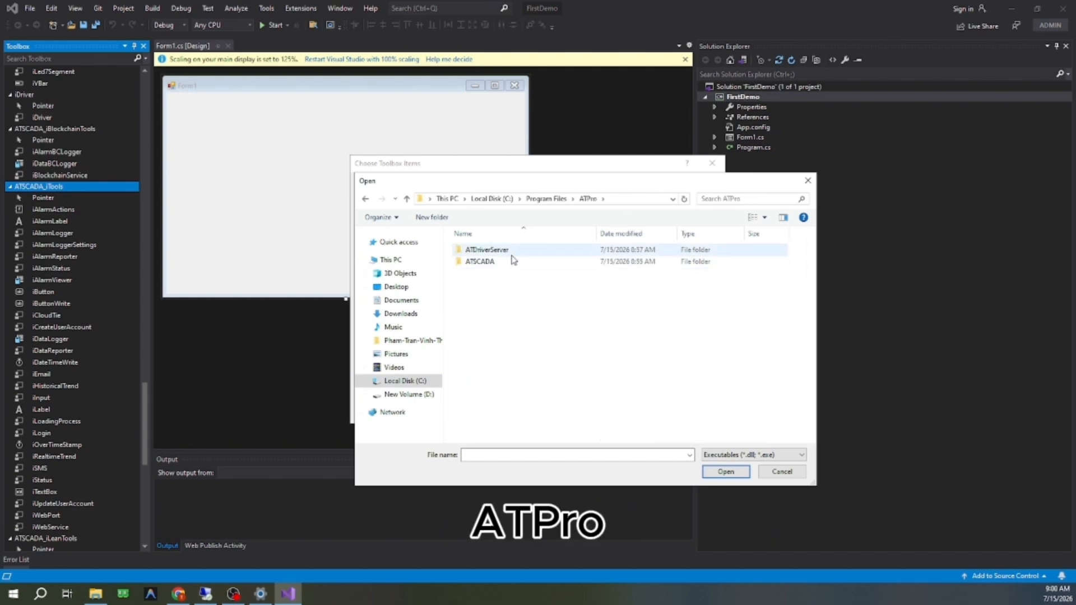
double_click(513, 262)
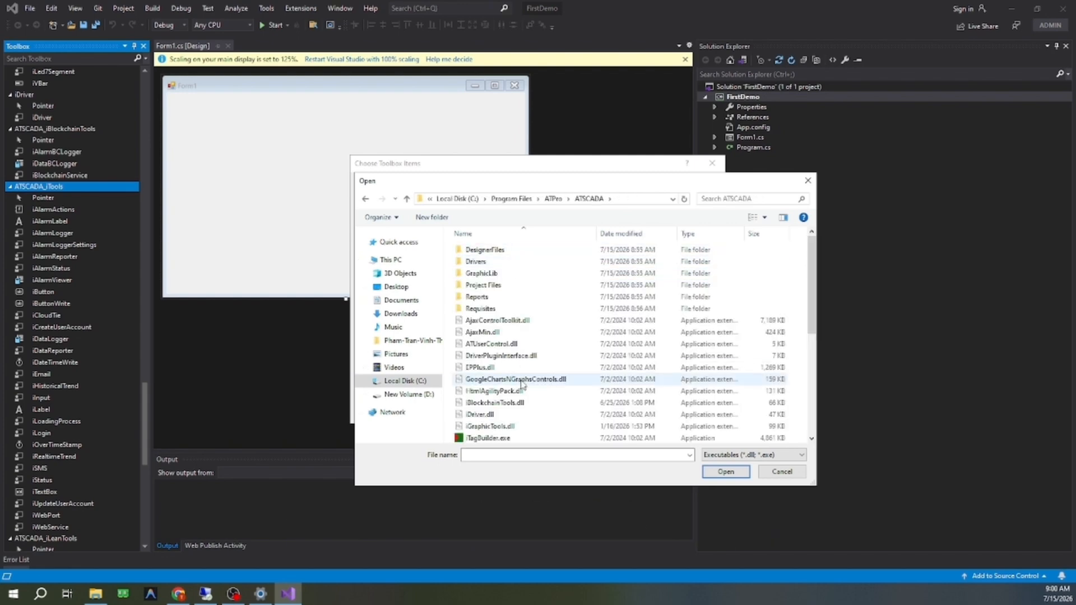
scroll(545, 326, down, 2)
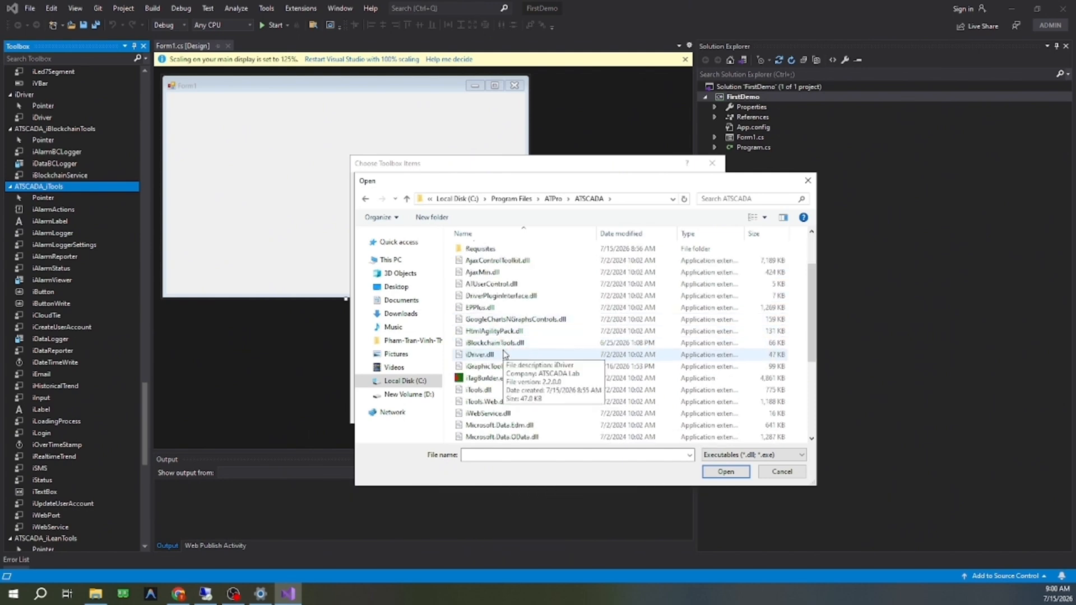
click(504, 354)
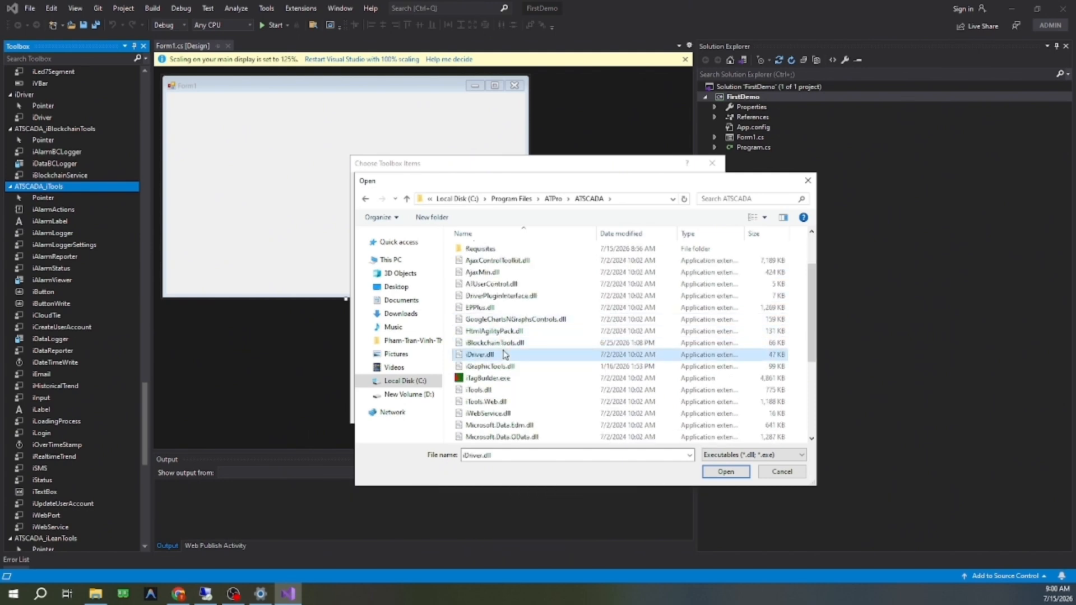
ctrl+click(515, 394)
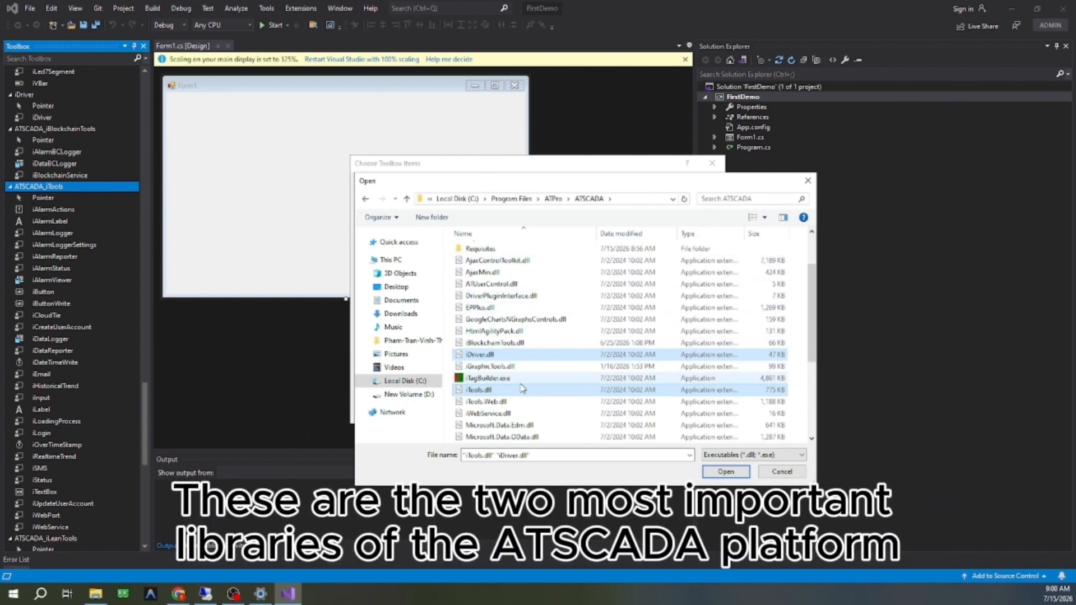
click(711, 473)
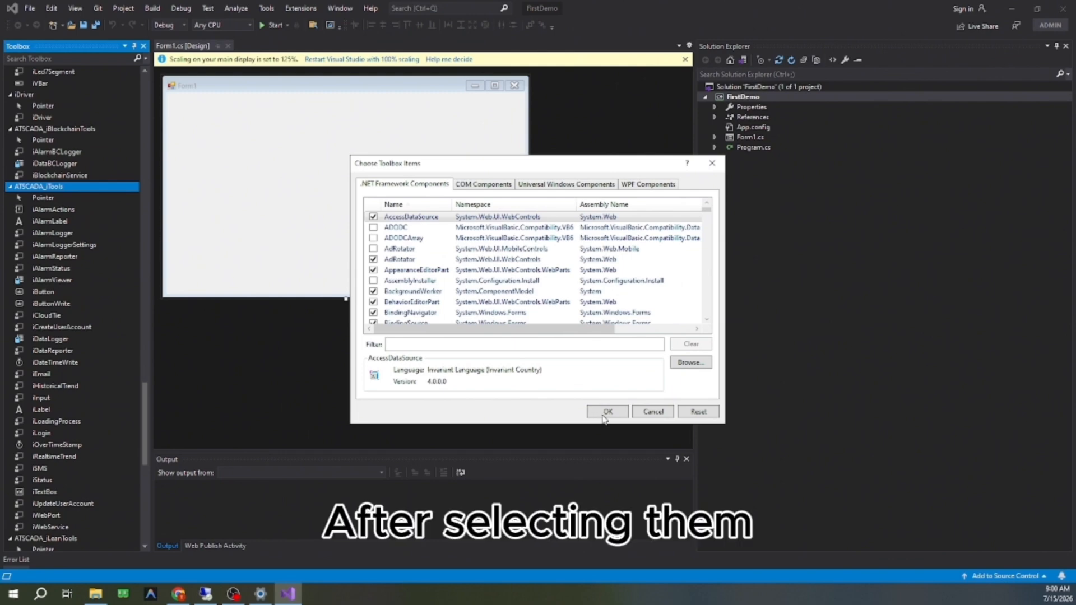
click(608, 413)
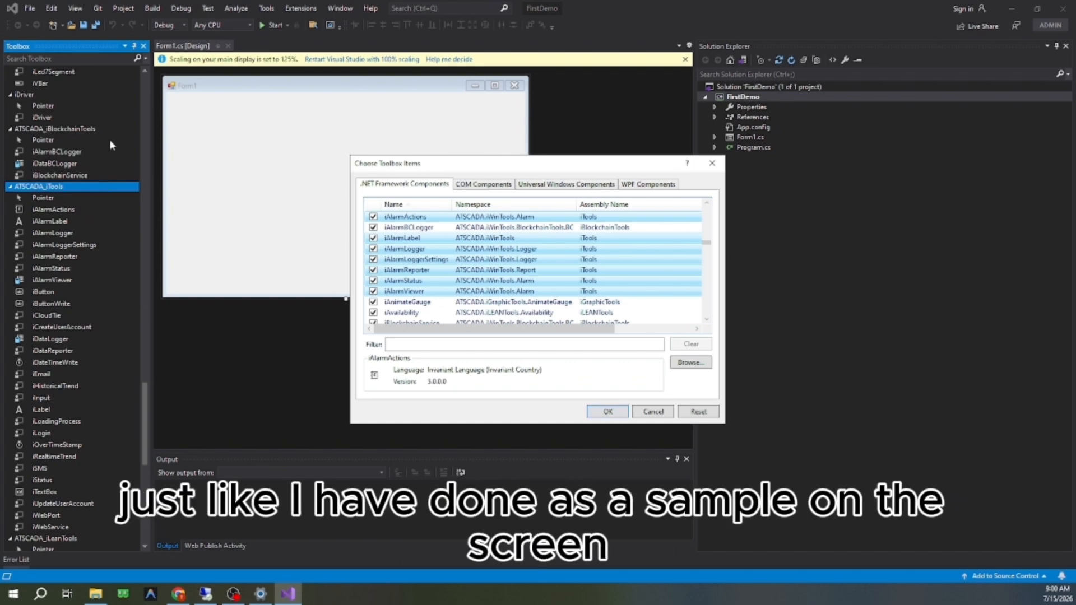
click(659, 412)
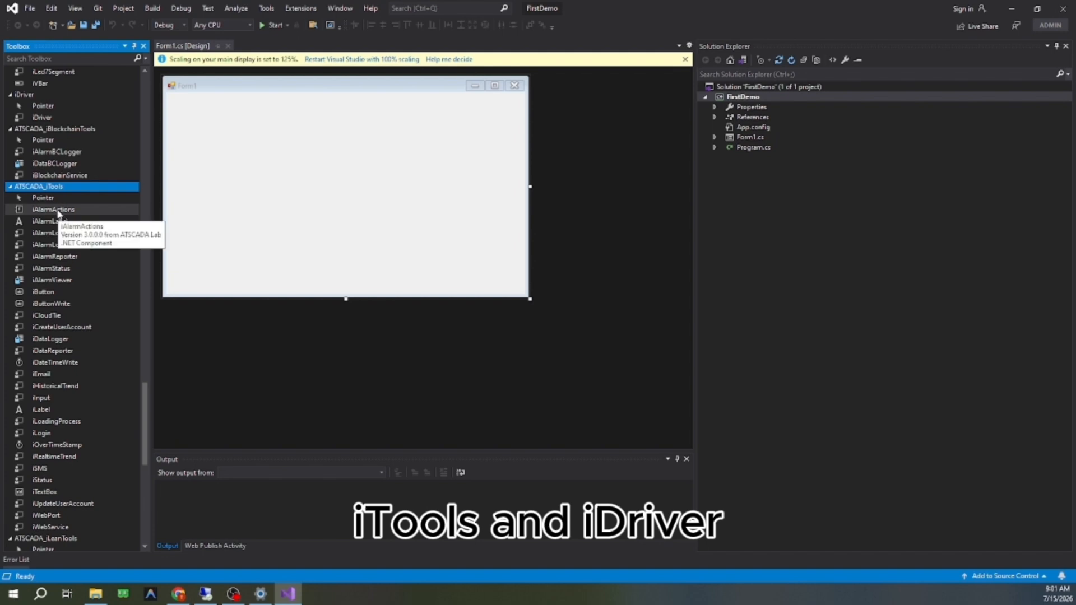
Step: Find the iDriver component in the Toolbox and add it to Form1
click(37, 58)
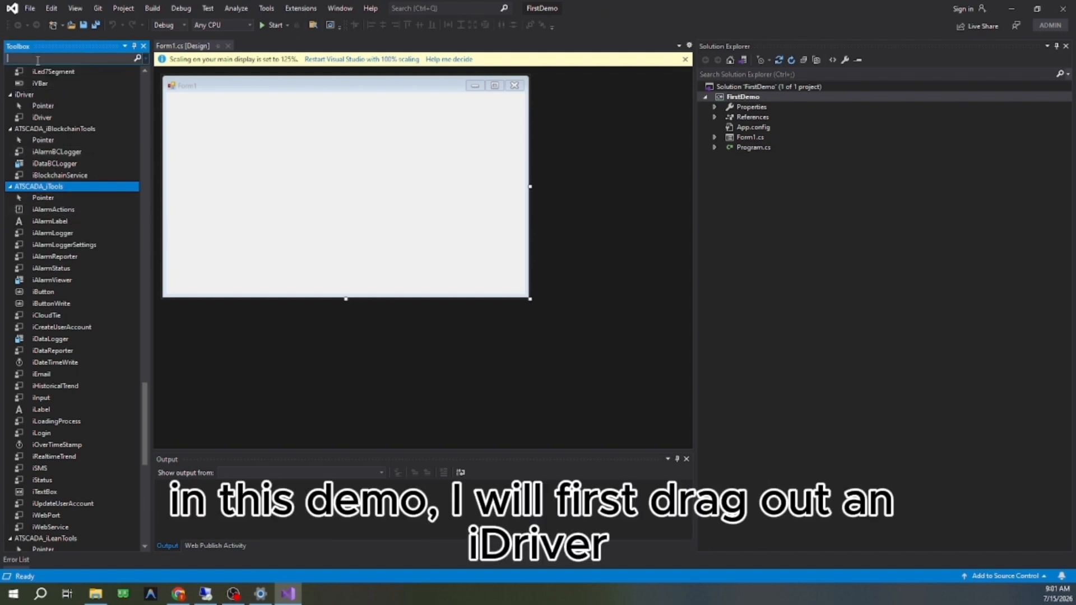
text(idr)
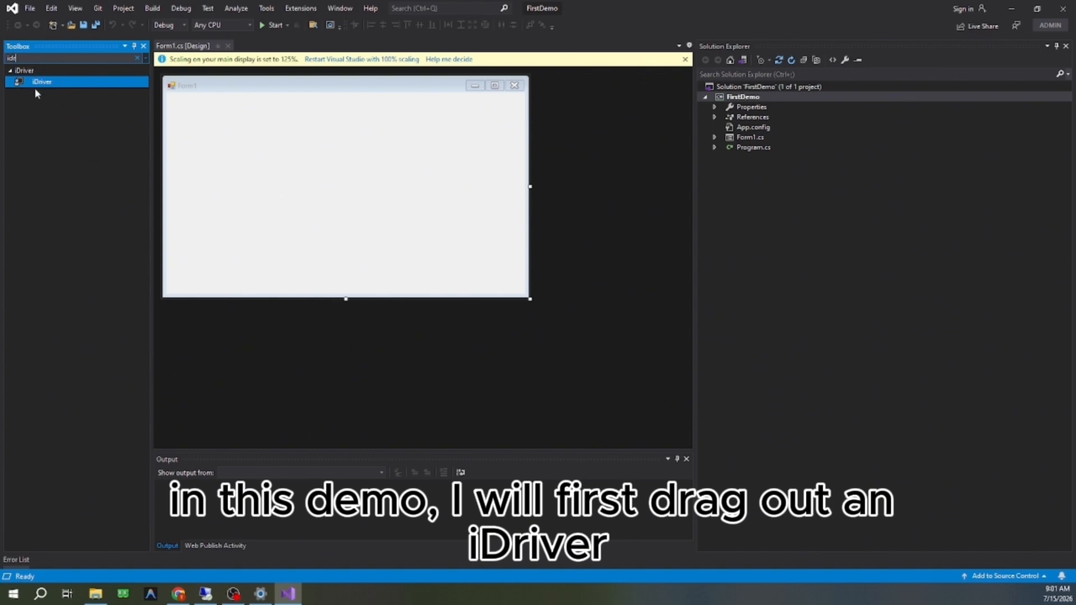
drag(36, 82, 241, 164)
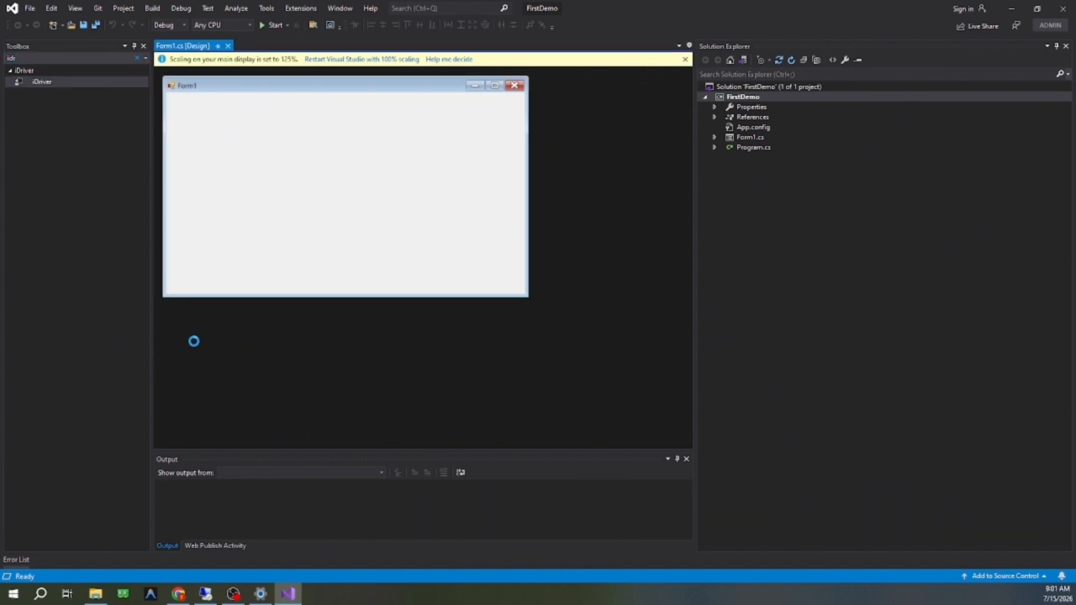
Step: Clear the Toolbox search and place two iLabel controls from ATSCADA_iTools on Form1, one below the other
click(34, 60)
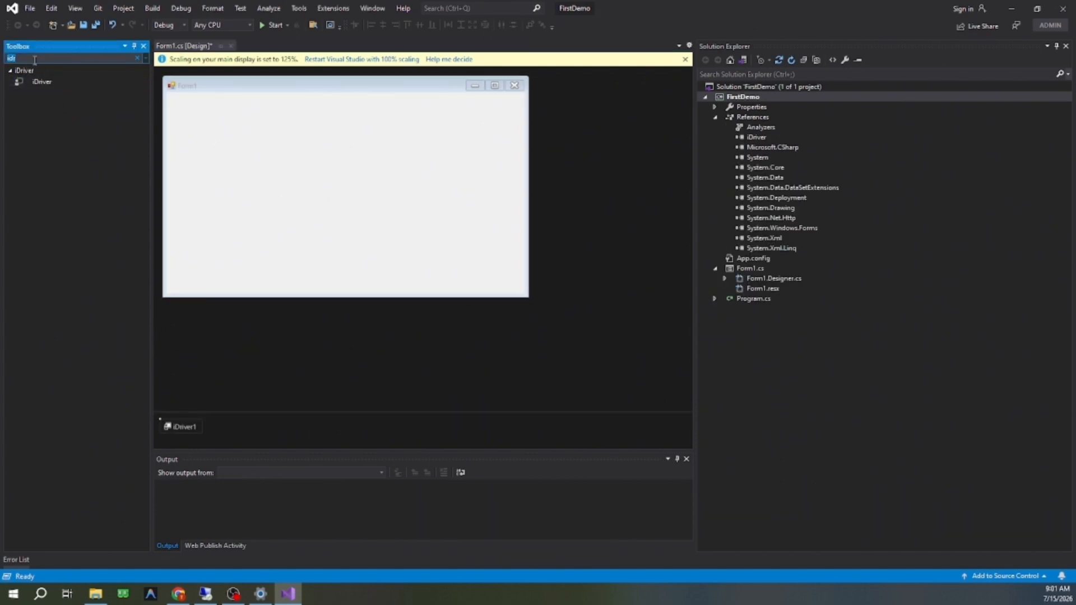
key(BackSpace)
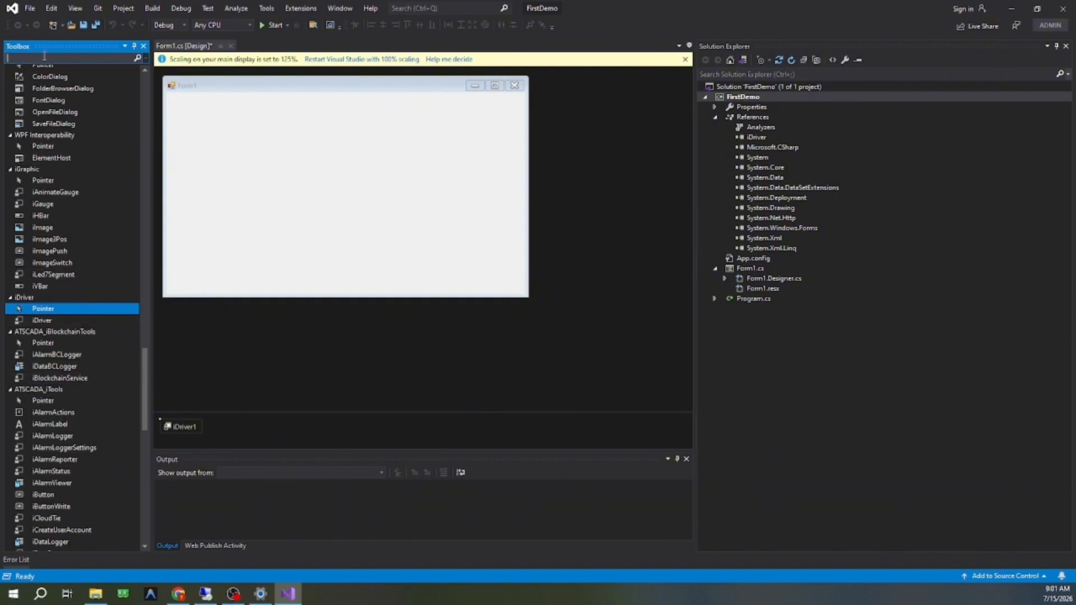
scroll(78, 364, down, 4)
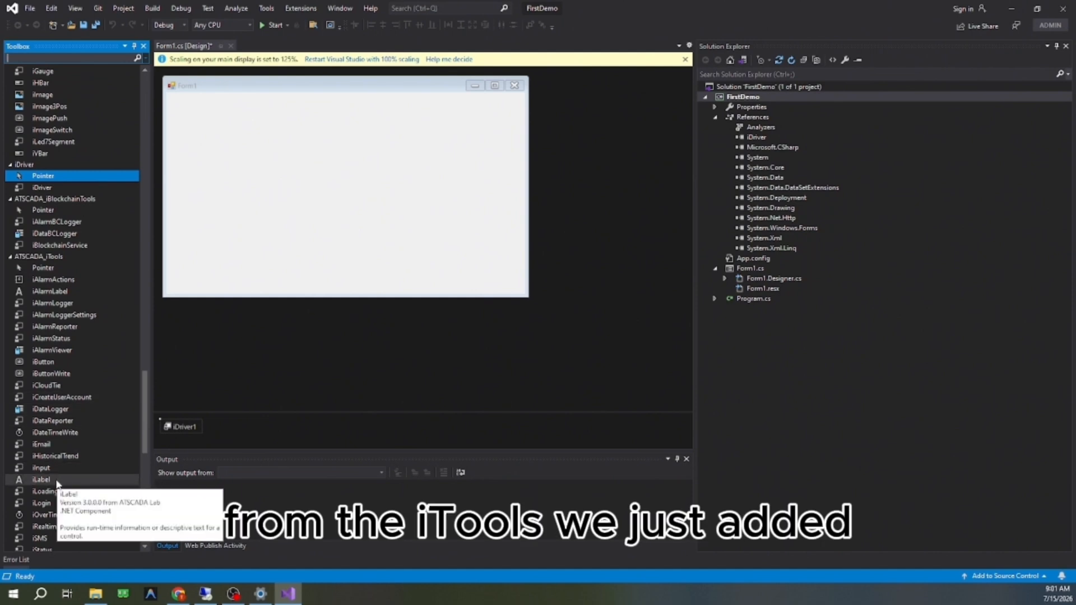
drag(56, 483, 212, 134)
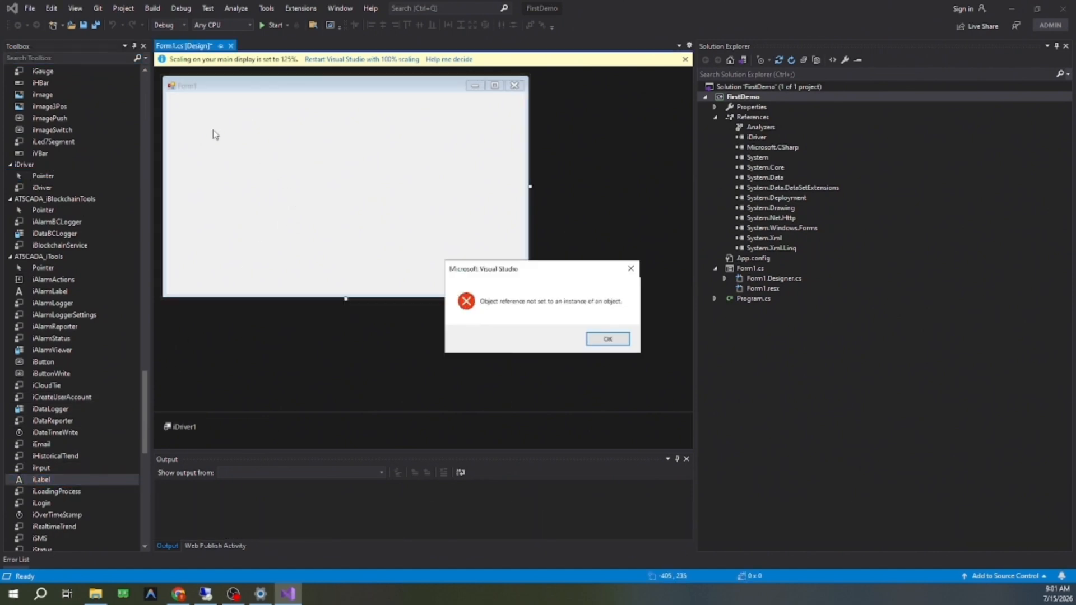
click(611, 338)
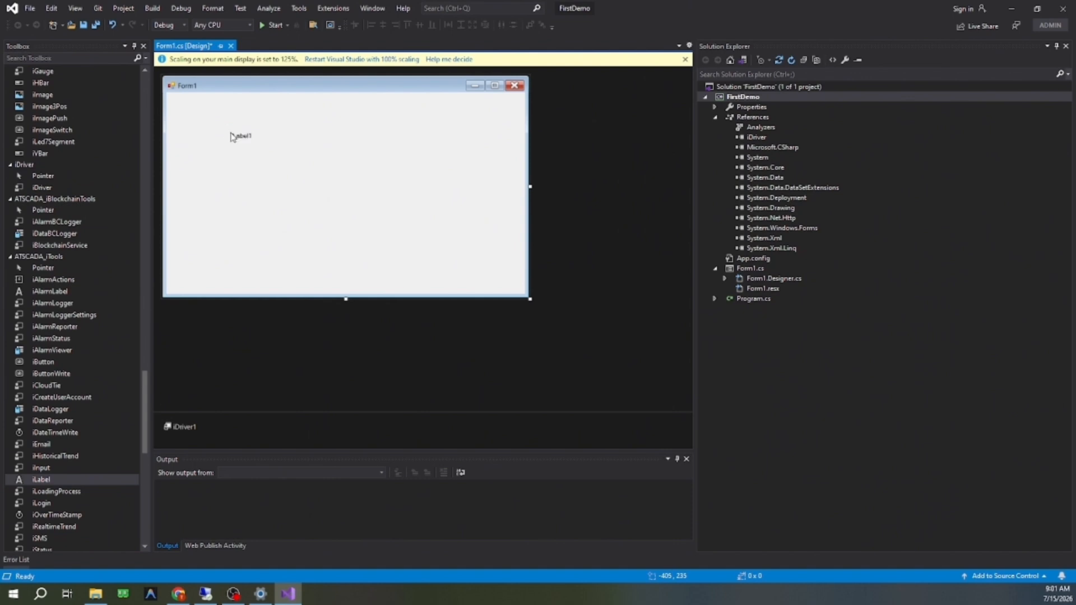
click(41, 480)
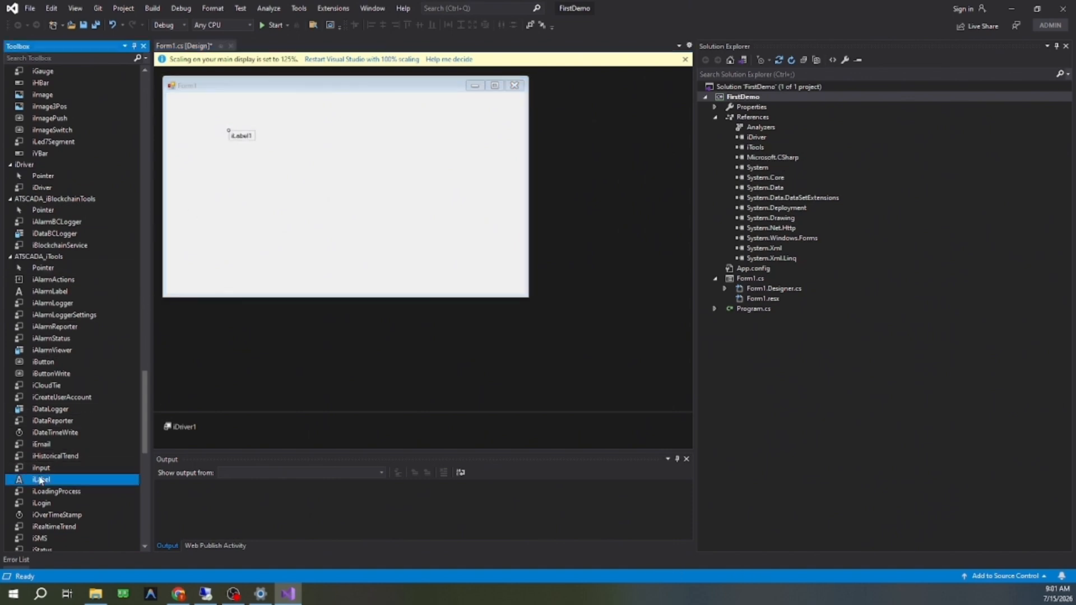
click(228, 160)
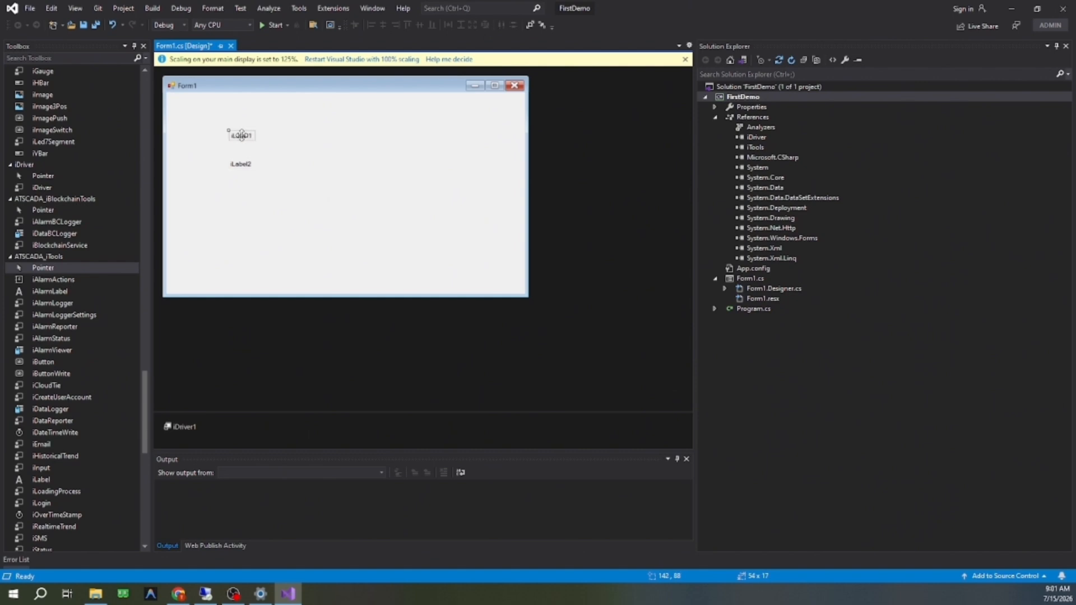
ctrl+click(241, 140)
click(325, 140)
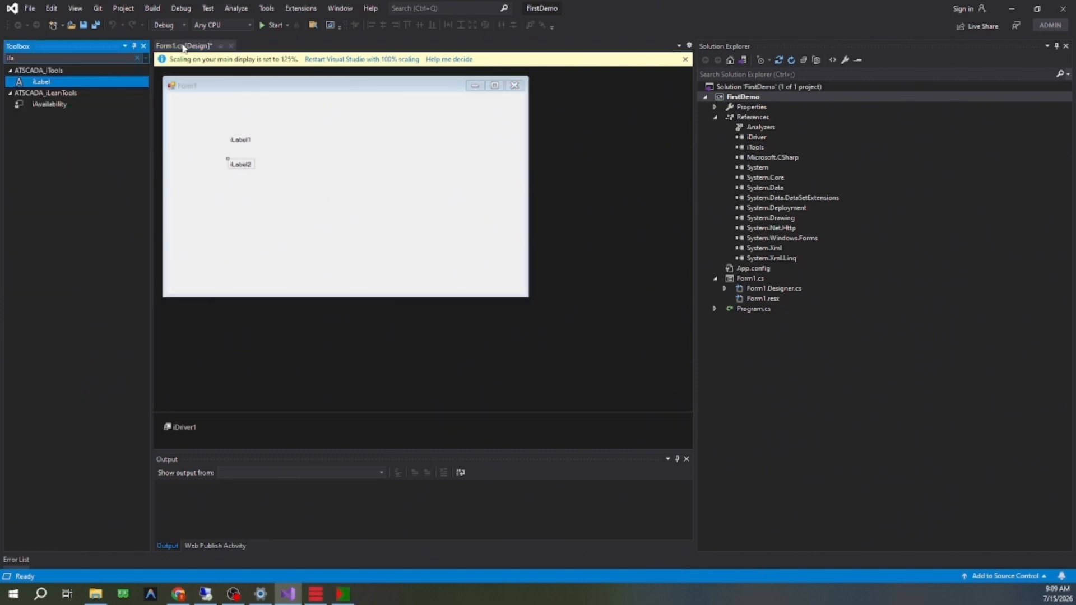
Step: Add a third iLabel to Form1 below iLabel2, left-aligned and evenly spaced with the two existing labels
click(241, 181)
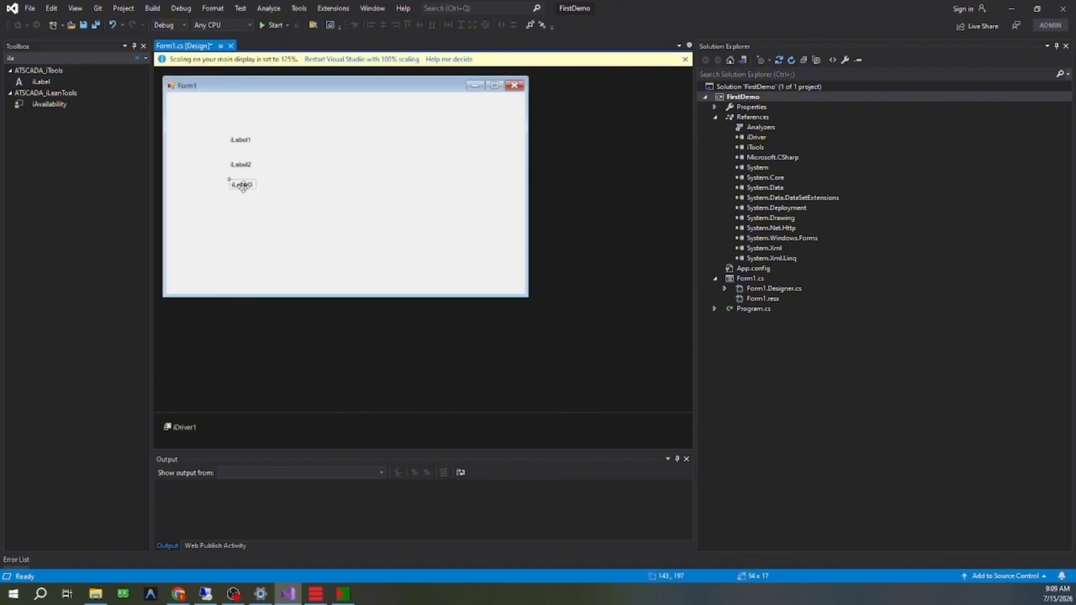
drag(237, 182, 236, 188)
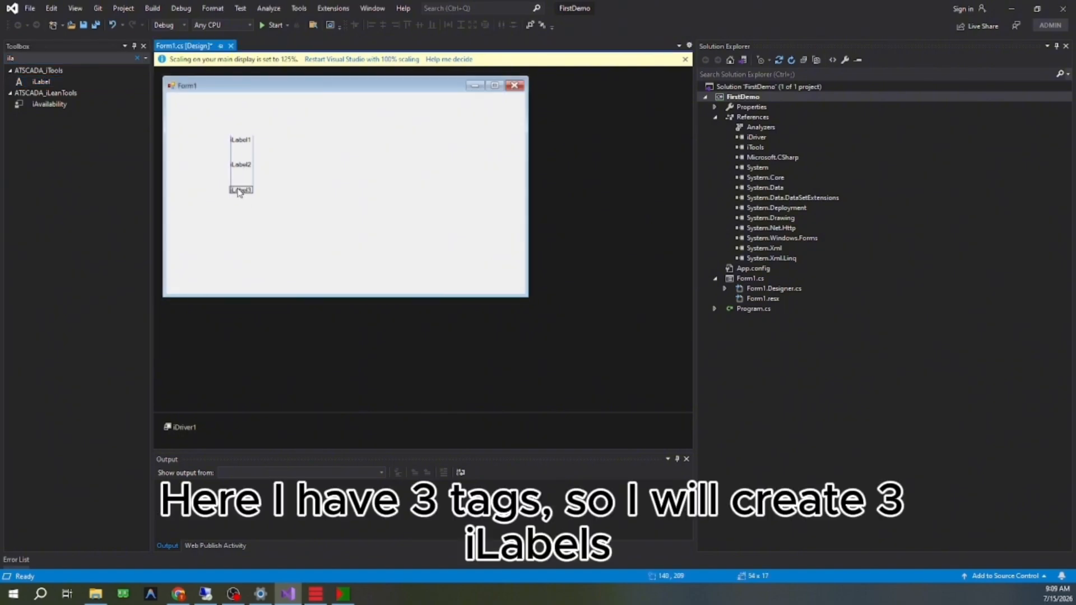
click(284, 183)
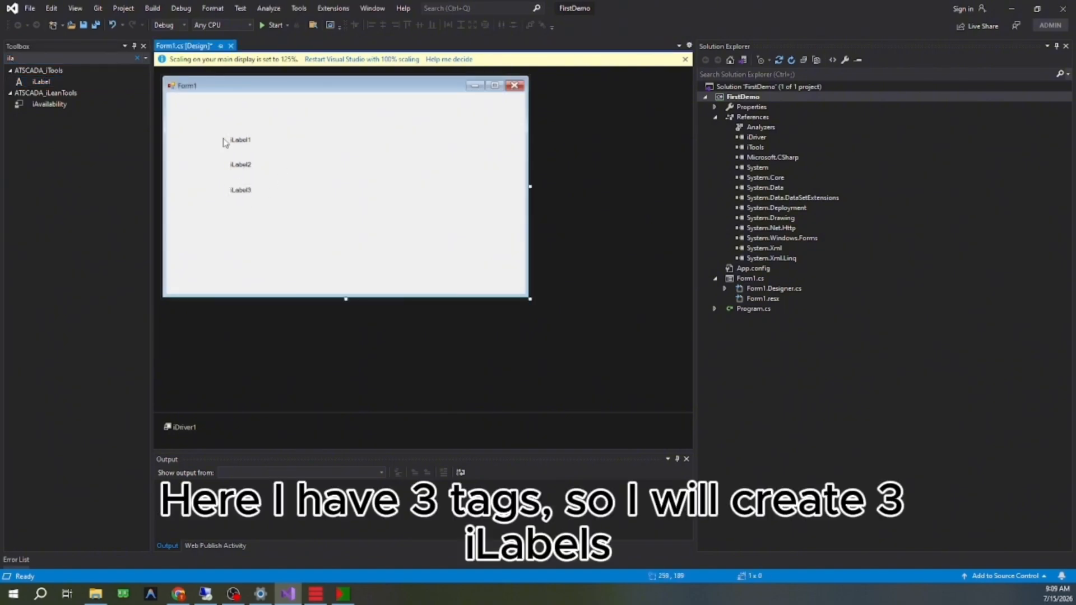
Step: Open the properties of iLabel1, set the Properties window to auto-hide, and bring up its ATSCADA Settings
click(241, 141)
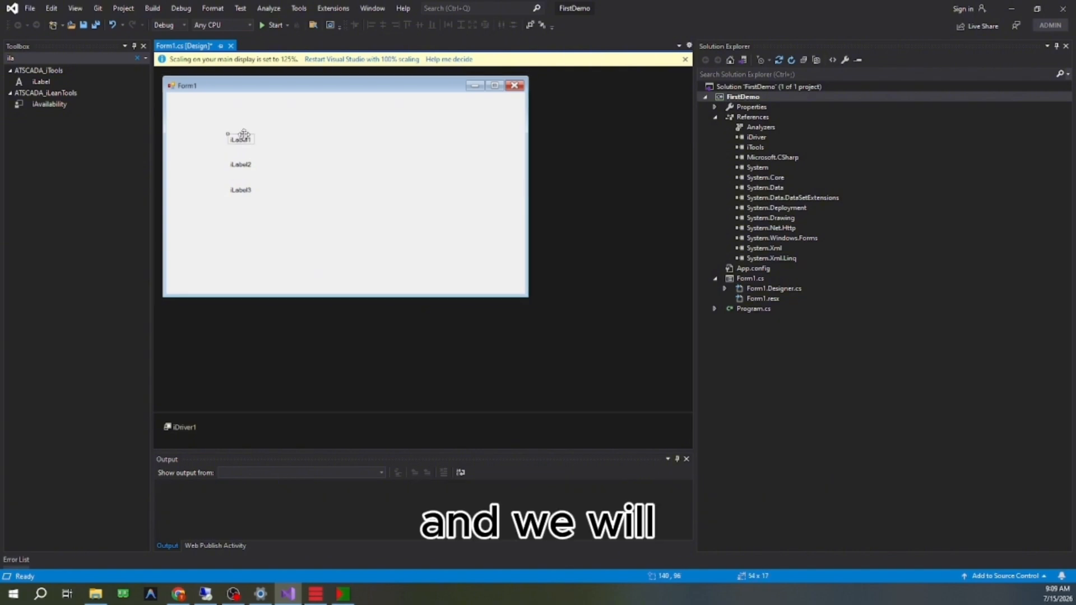
right_click(243, 139)
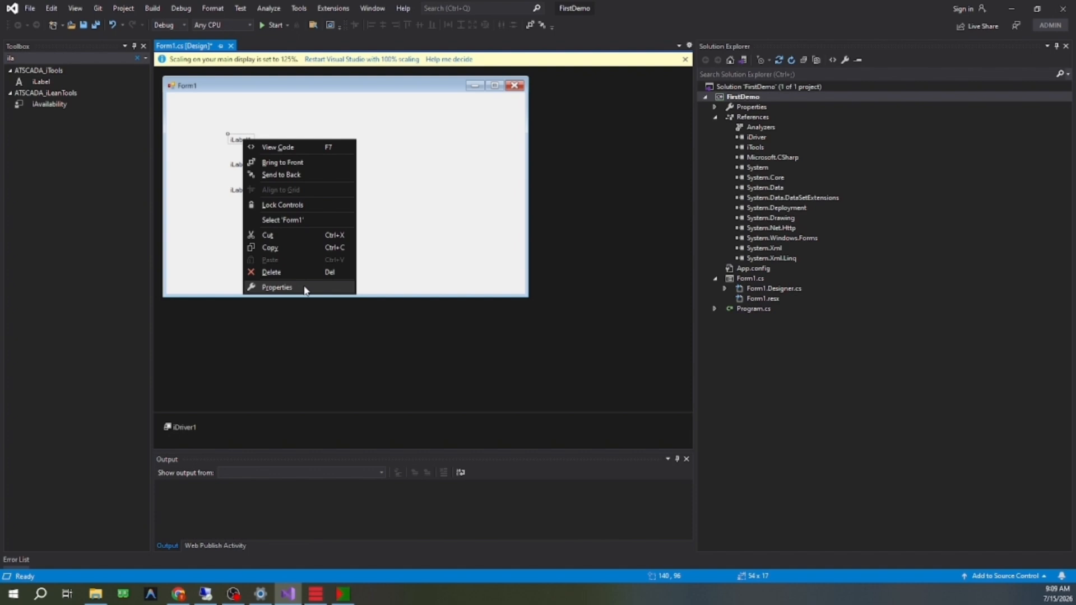
click(277, 287)
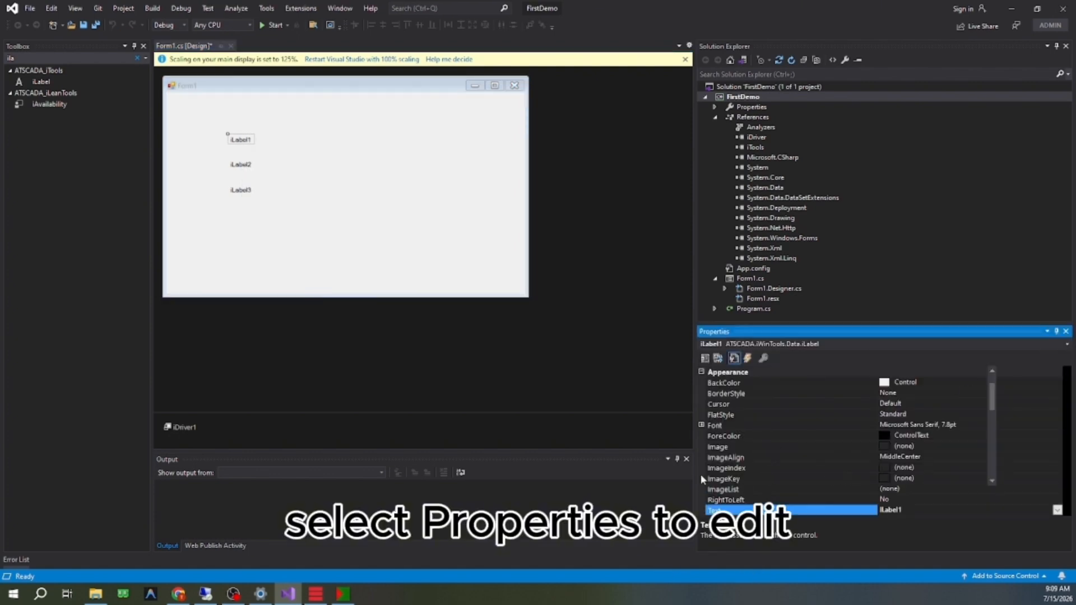
scroll(700, 474, down, 1)
click(1057, 332)
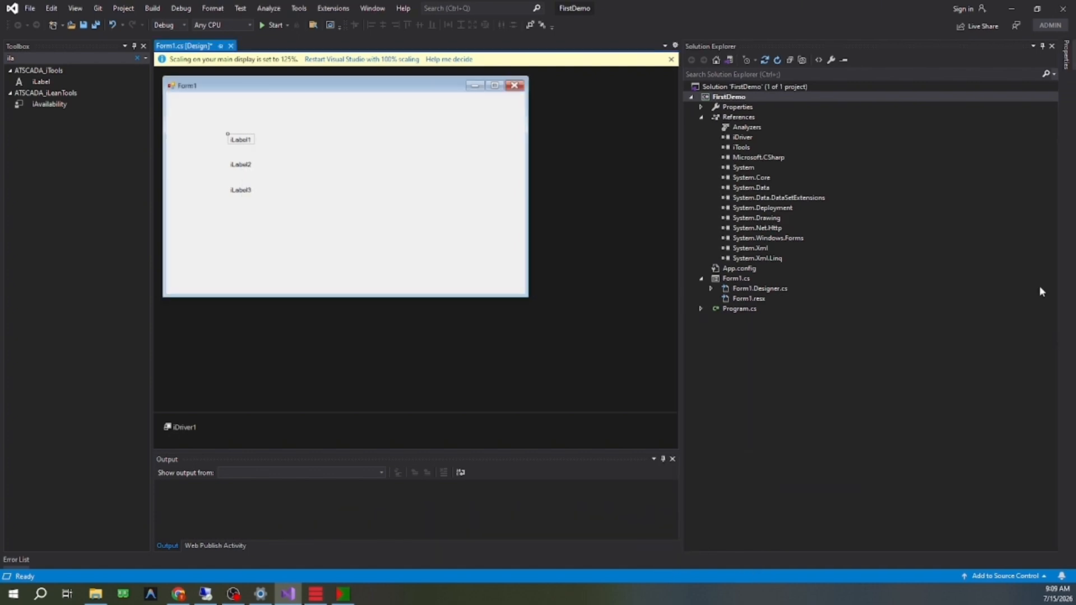
click(1068, 59)
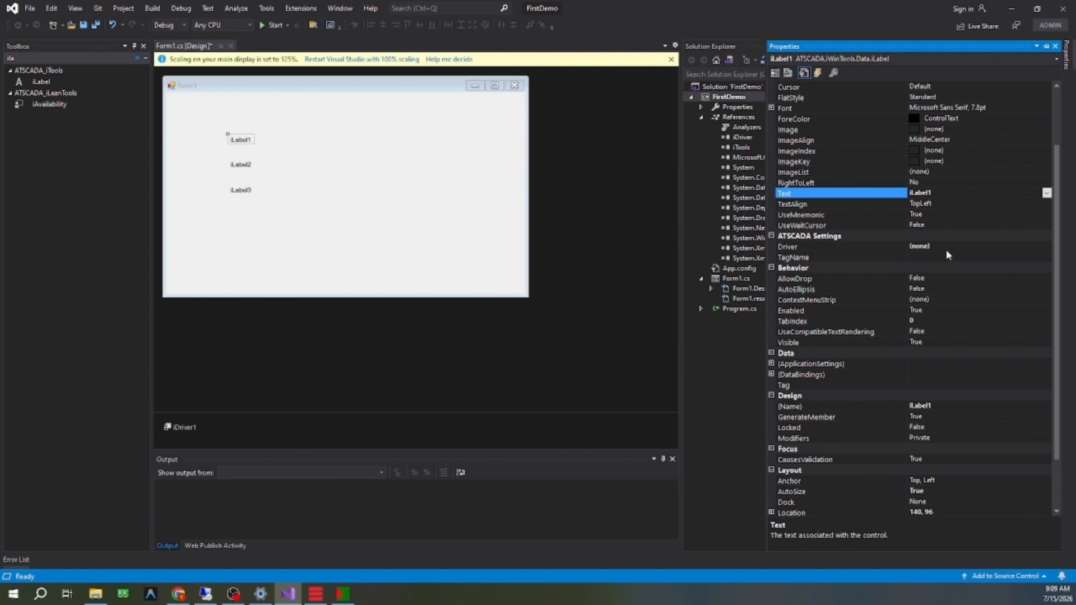
scroll(775, 275, up, 1)
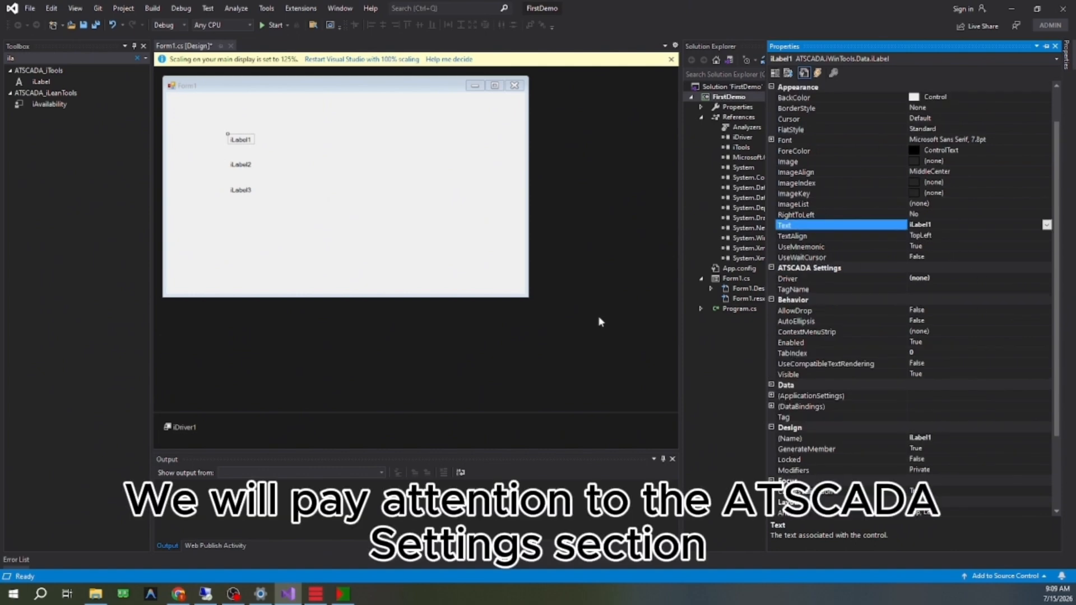
Step: Set iLabel1's Driver to iDriver1 and its TagName to FirstDemo.SensorTemp.HighTemp
double_click(976, 279)
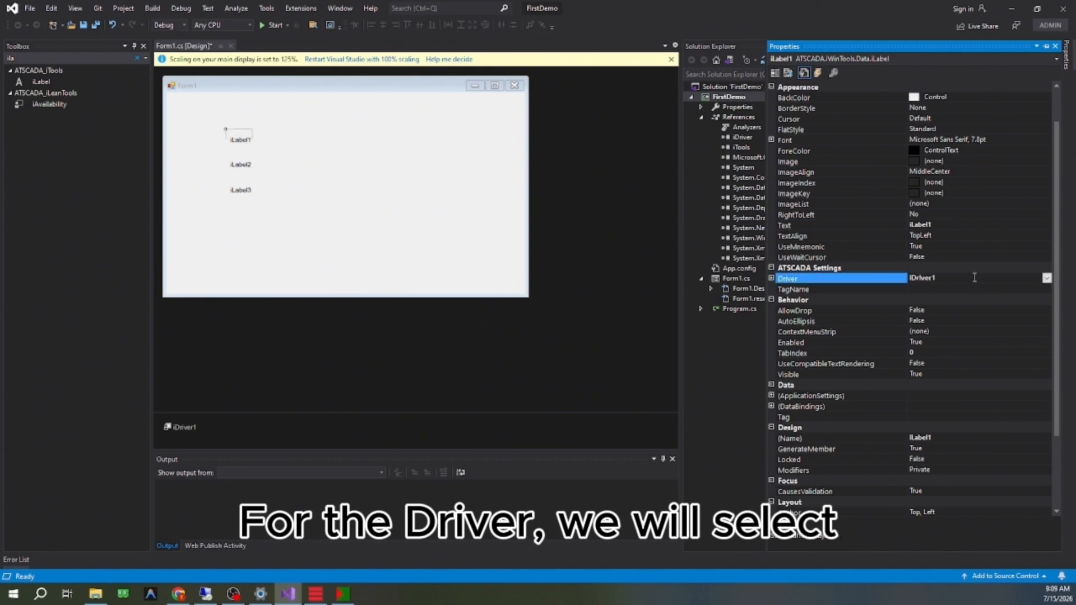
click(1046, 278)
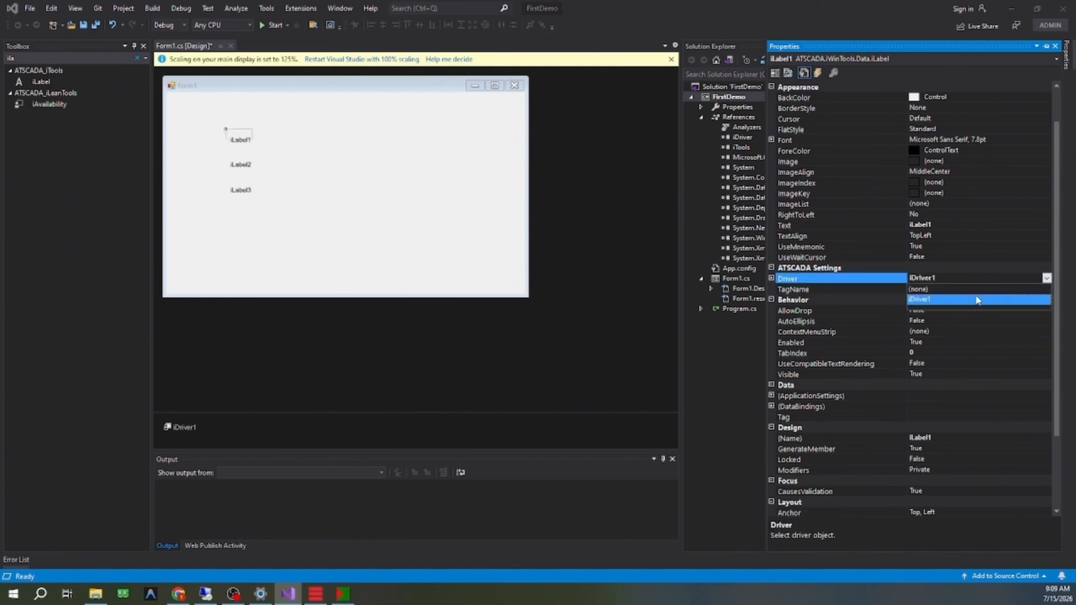
click(950, 301)
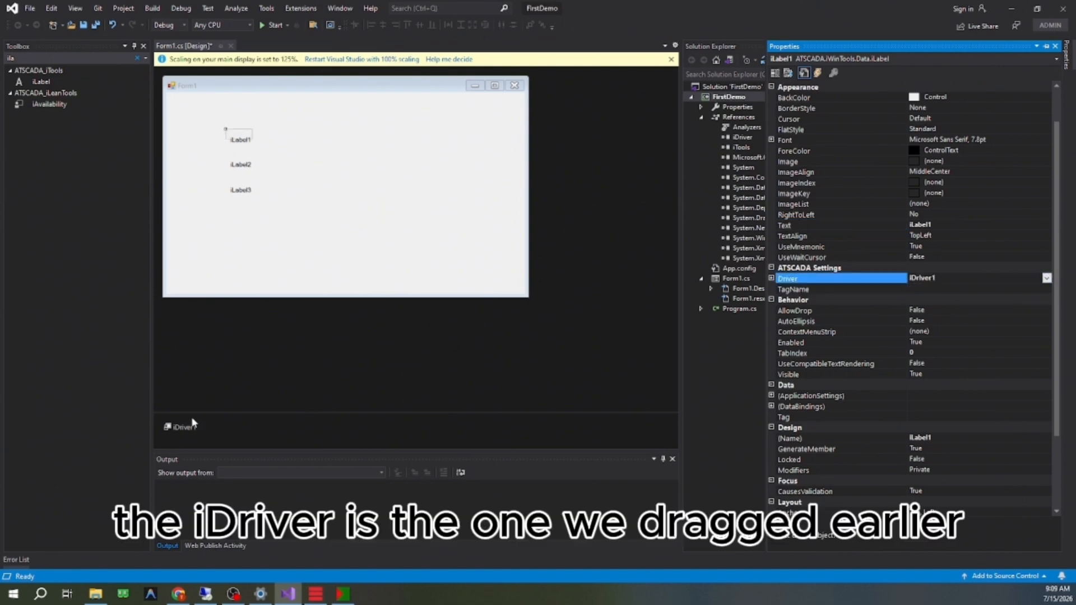
click(1006, 288)
click(1047, 290)
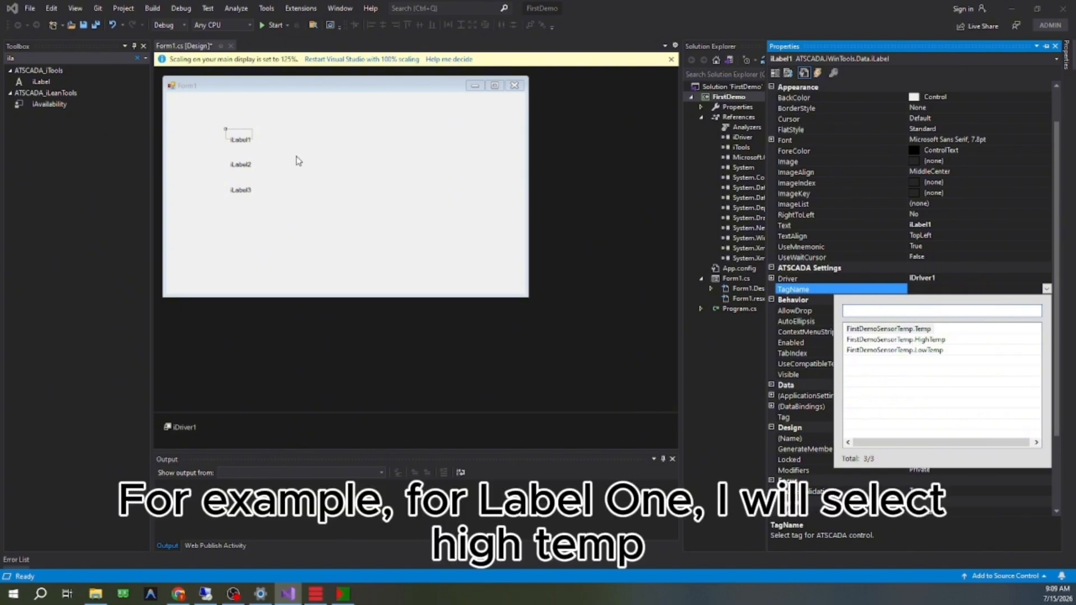
click(949, 341)
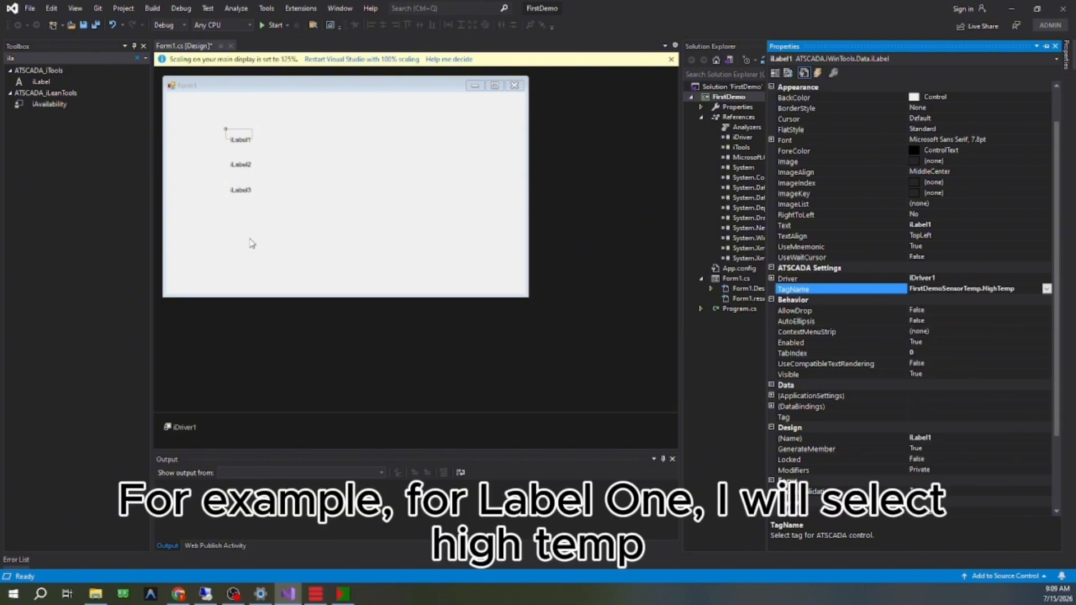
Step: Set iLabel2's Driver to iDriver1 and its TagName to FirstDemo.SensorTemp.Temp
click(242, 164)
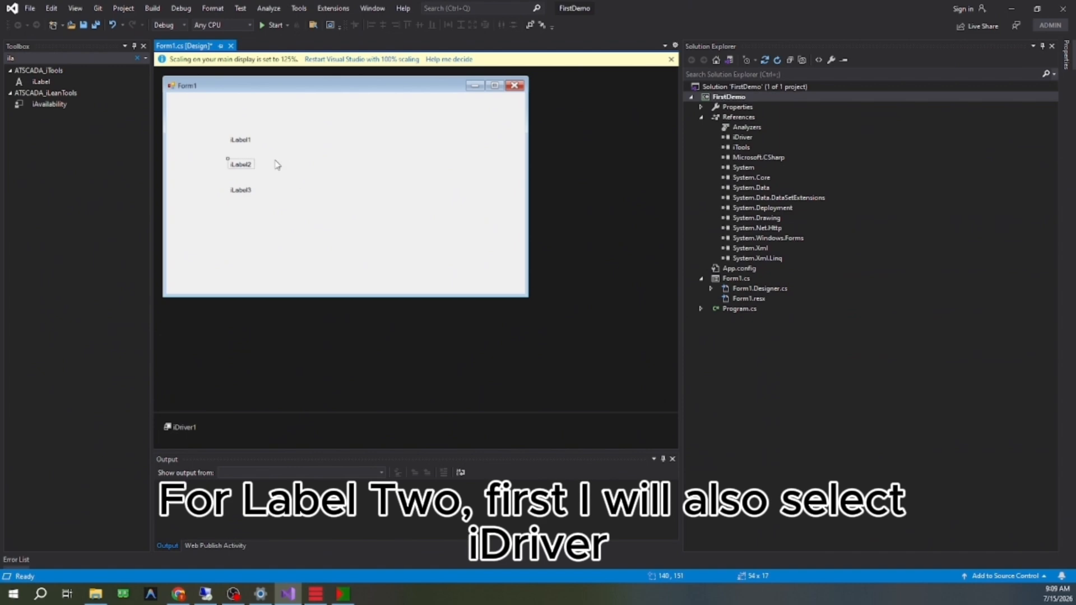
right_click(236, 163)
click(271, 310)
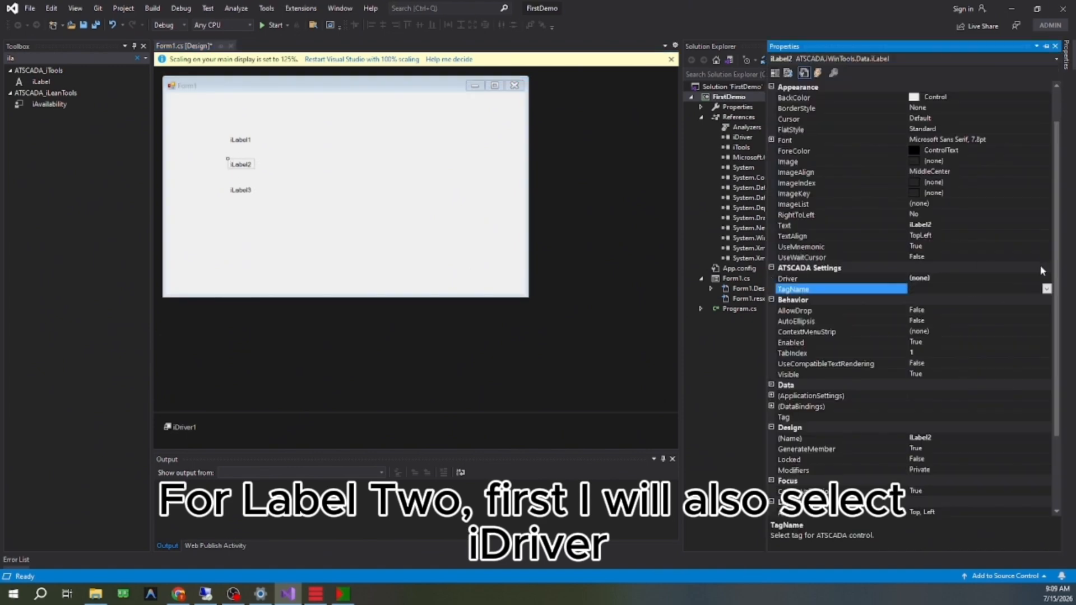
click(1032, 278)
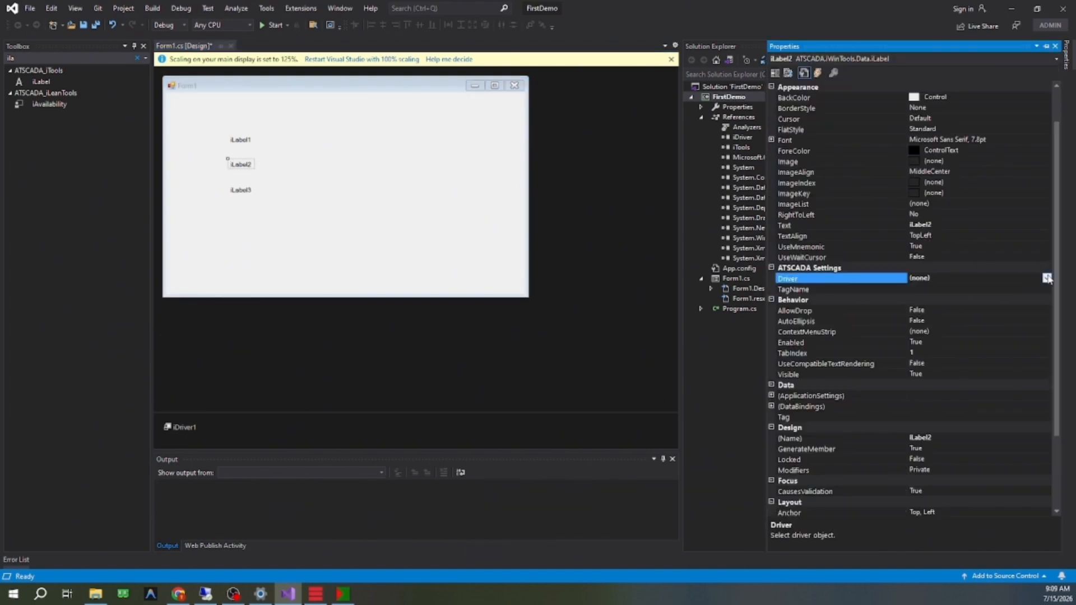
click(1047, 279)
click(1016, 300)
click(1017, 288)
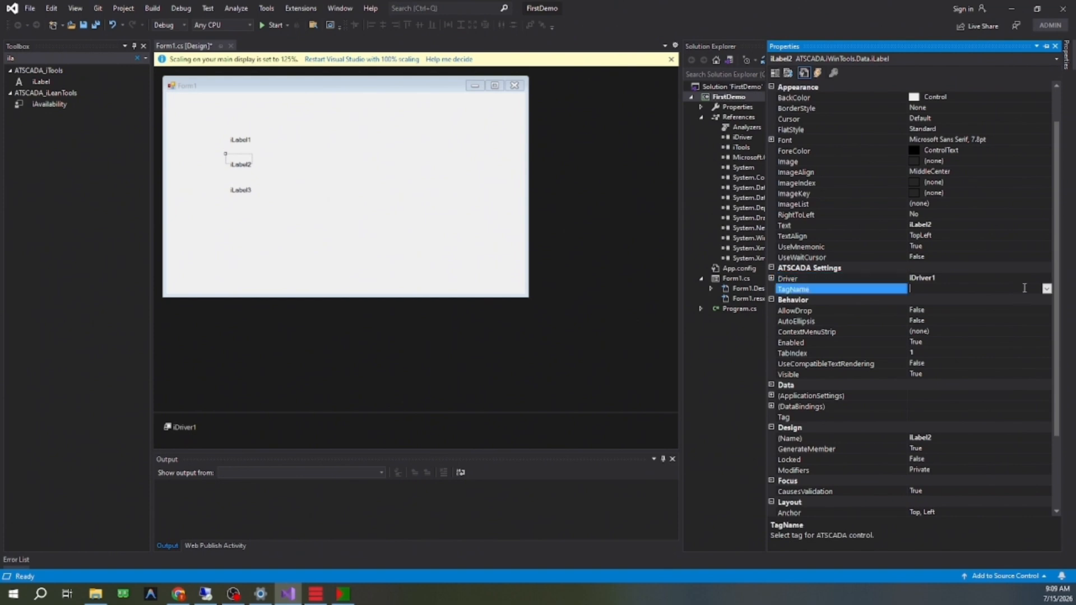
click(1047, 289)
click(919, 330)
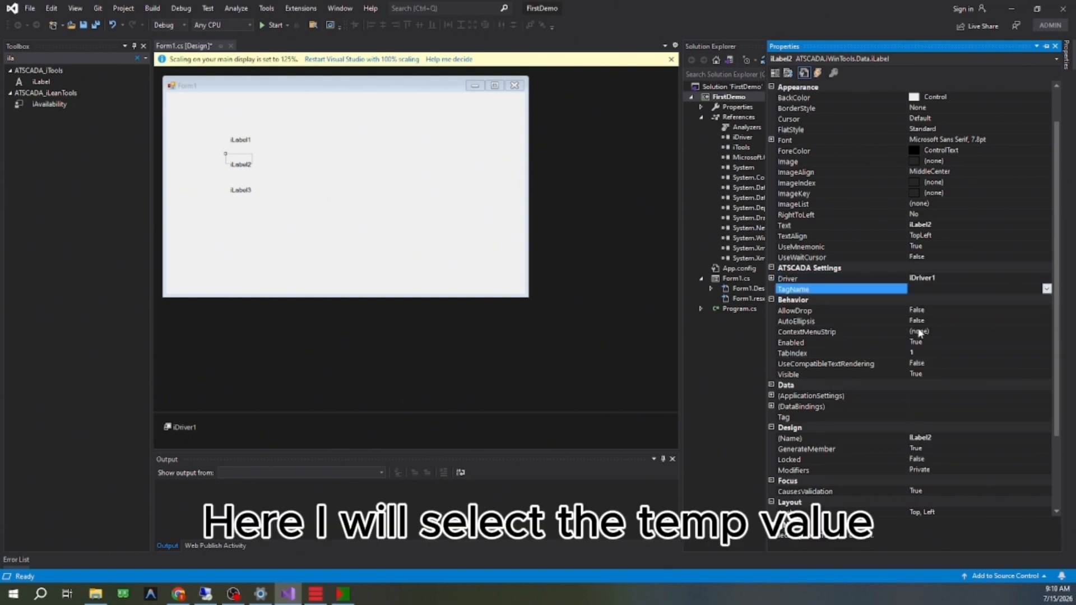
Step: Set iLabel3's Driver to iDriver1 and its TagName to FirstDemo.SensorTemp.LowTemp
click(244, 190)
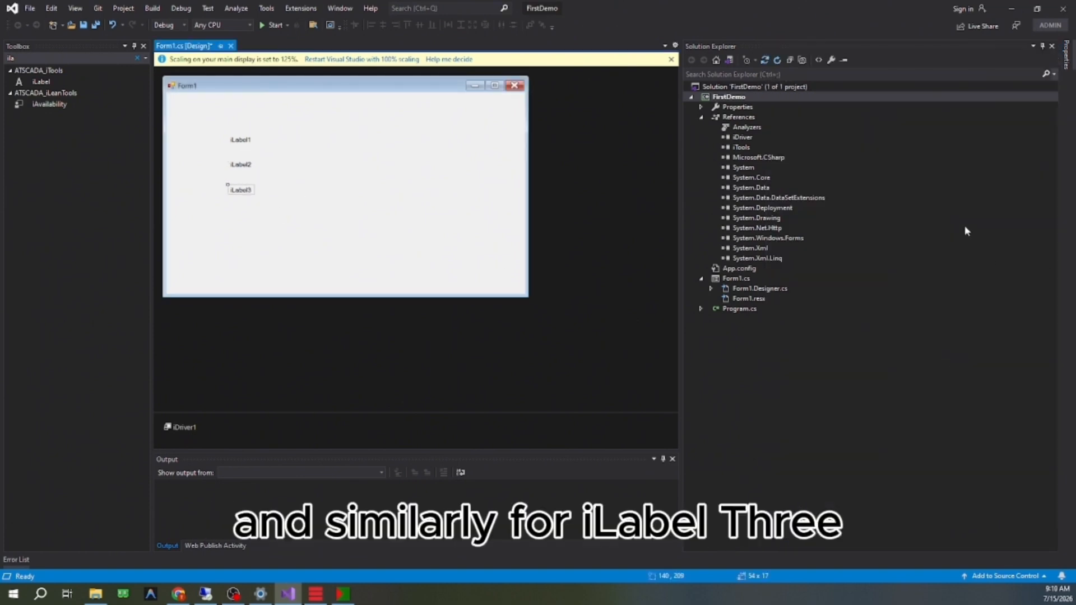
right_click(234, 190)
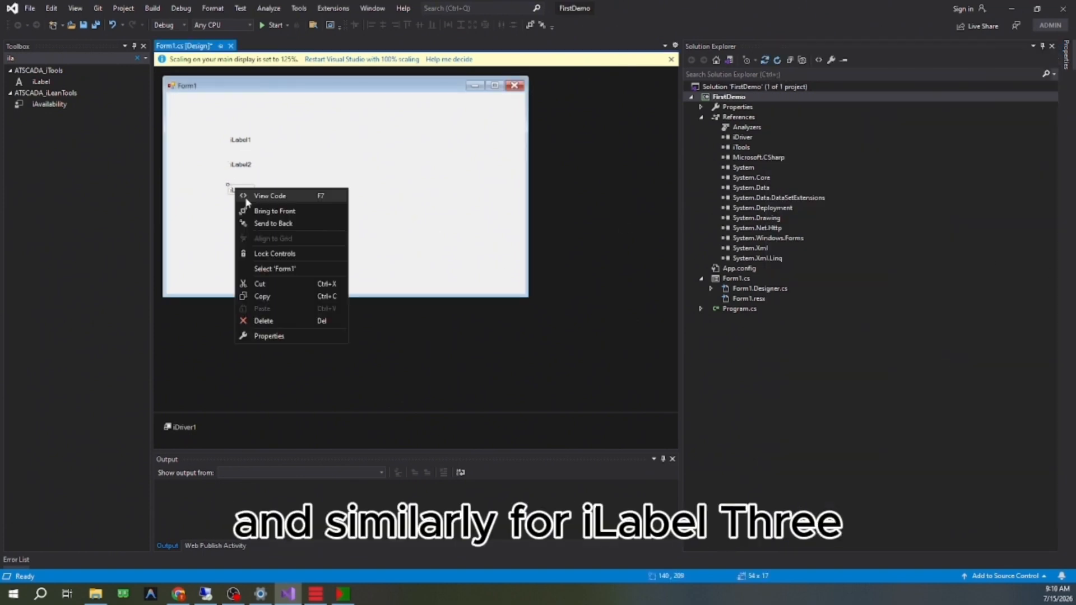
click(291, 341)
double_click(1031, 277)
click(1046, 291)
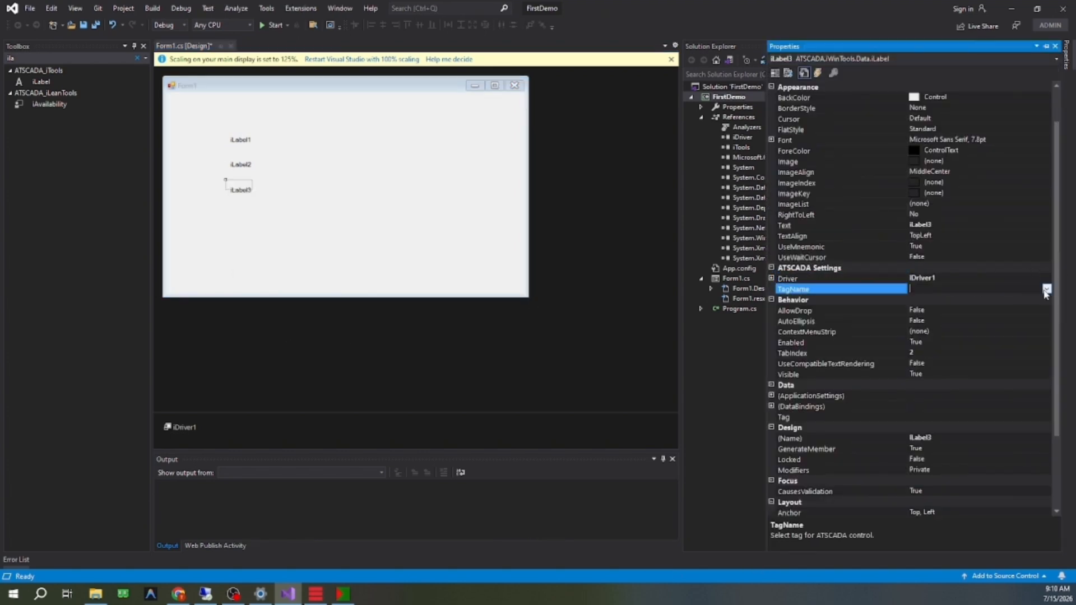
click(1047, 289)
click(922, 349)
click(606, 158)
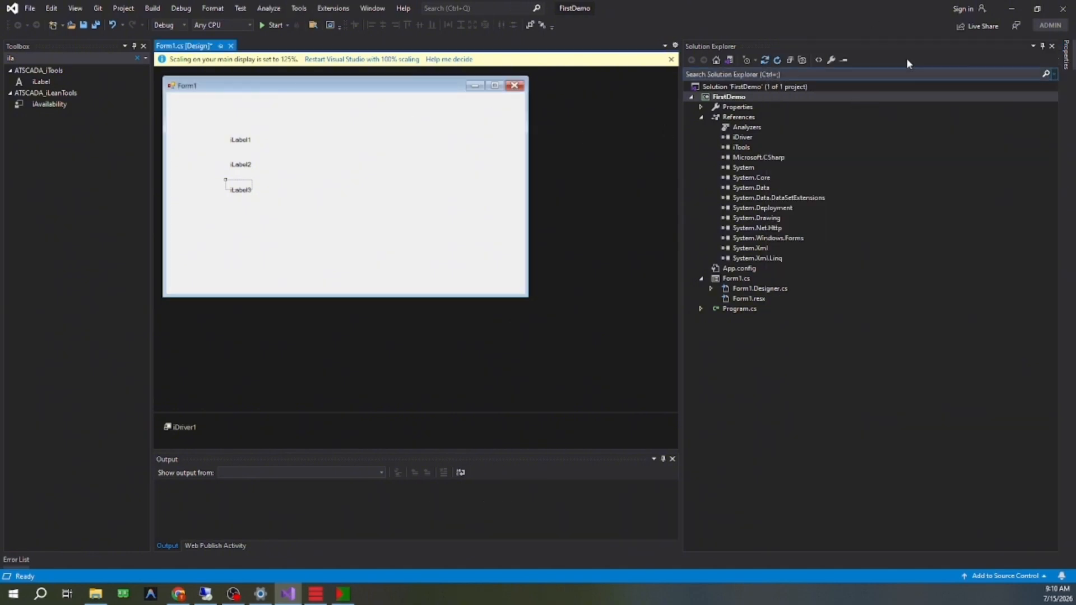
Step: Run the FirstDemo project and arrange the running Form1 and the ATDriver Server window so their tag values can be compared
click(271, 26)
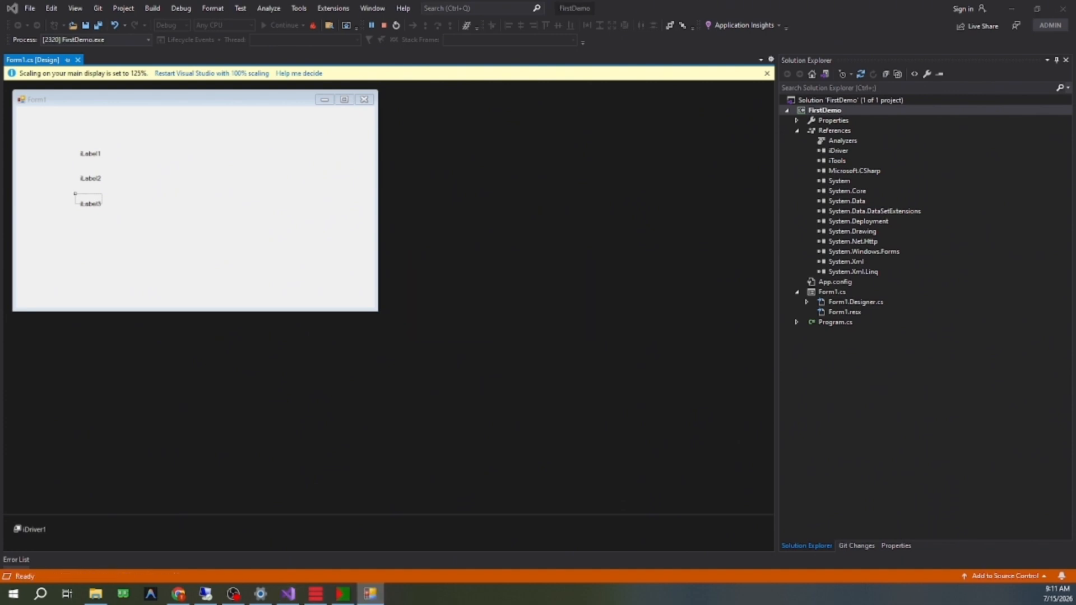
drag(0, 112, 528, 103)
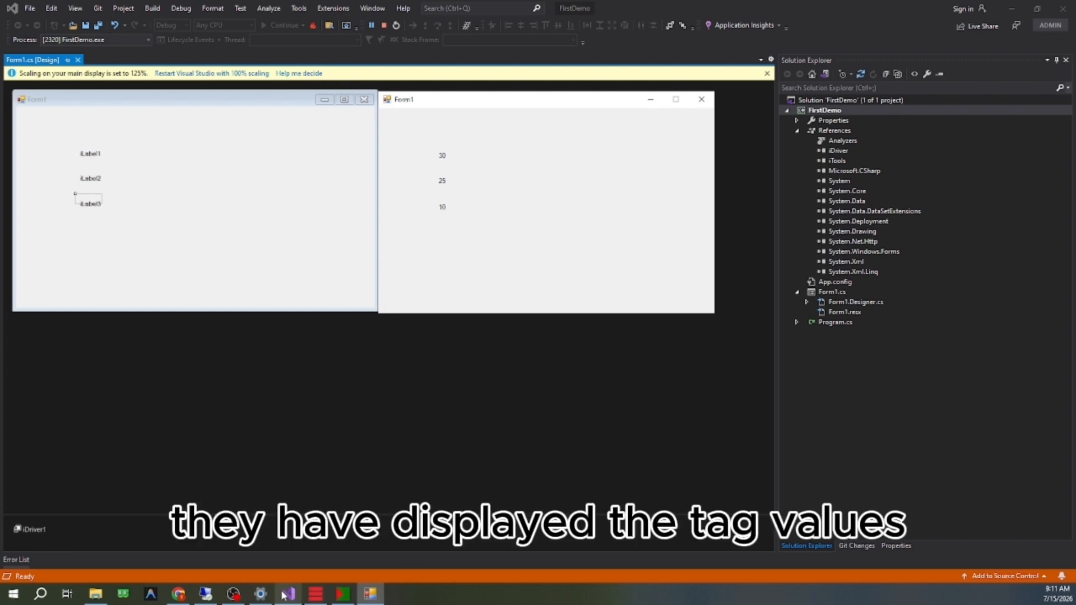
click(315, 595)
drag(664, 129, 613, 229)
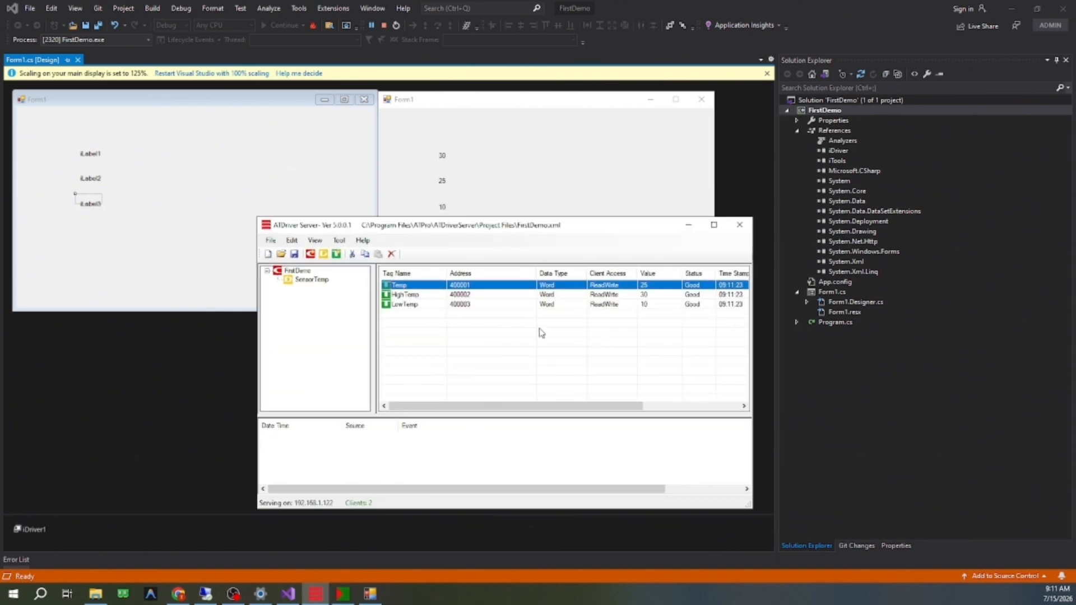
click(587, 303)
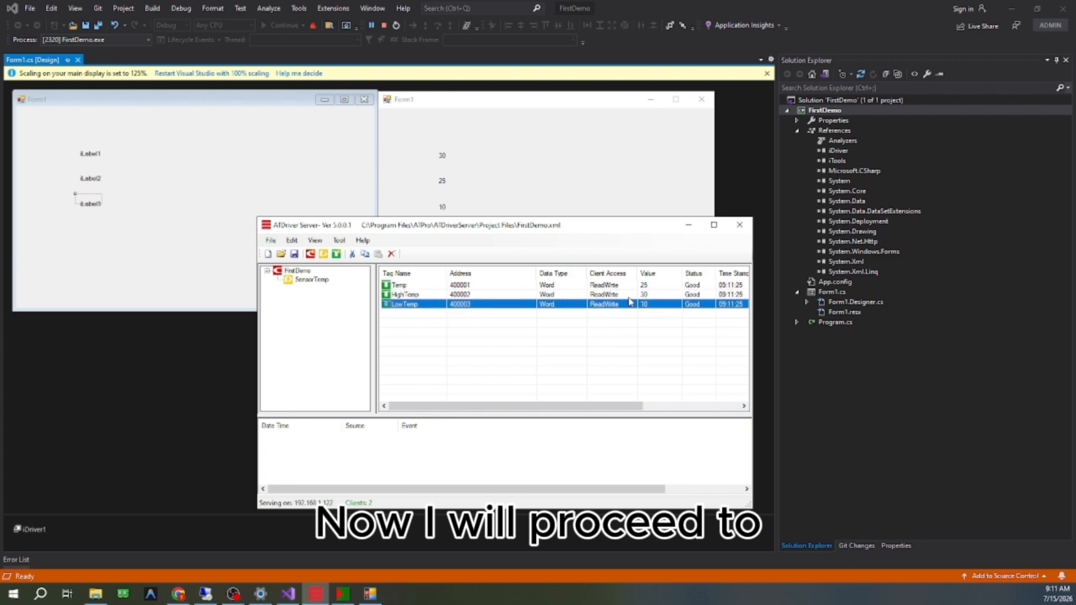
key(Up)
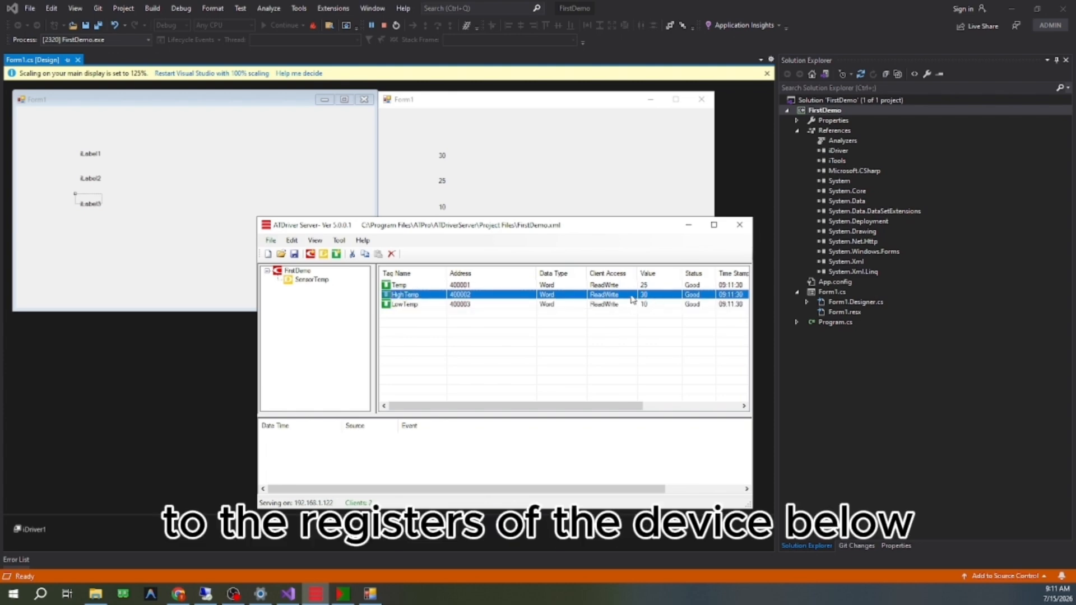
click(449, 304)
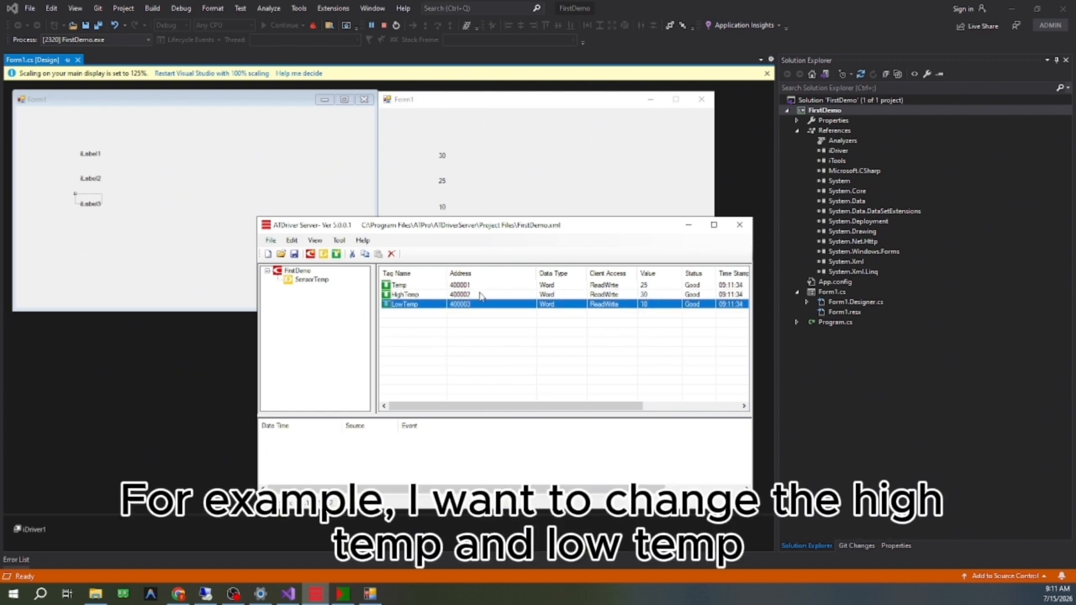
right_click(474, 305)
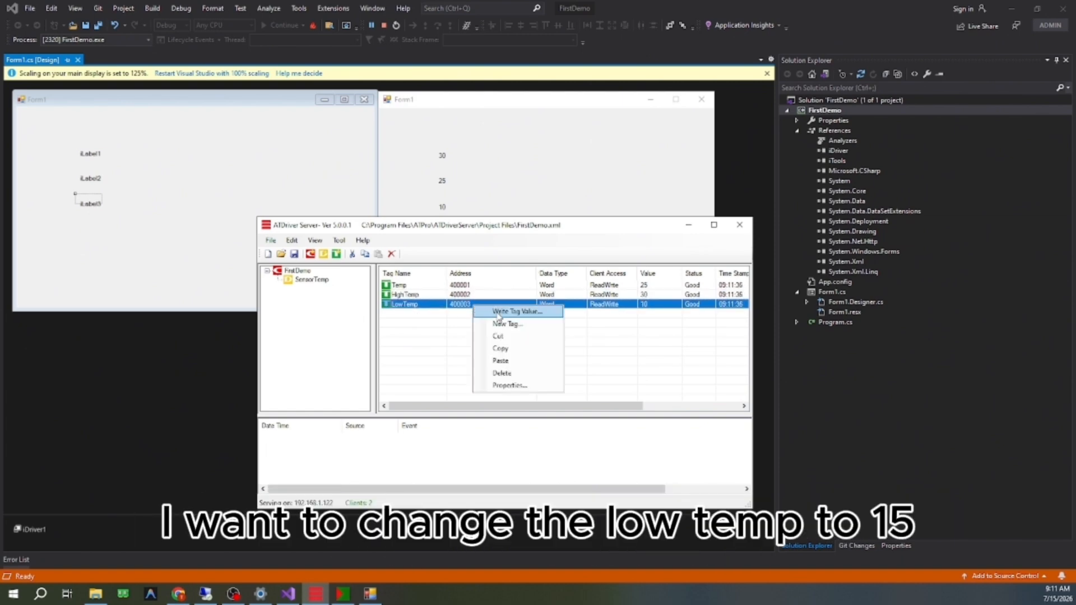
click(498, 312)
text(15)
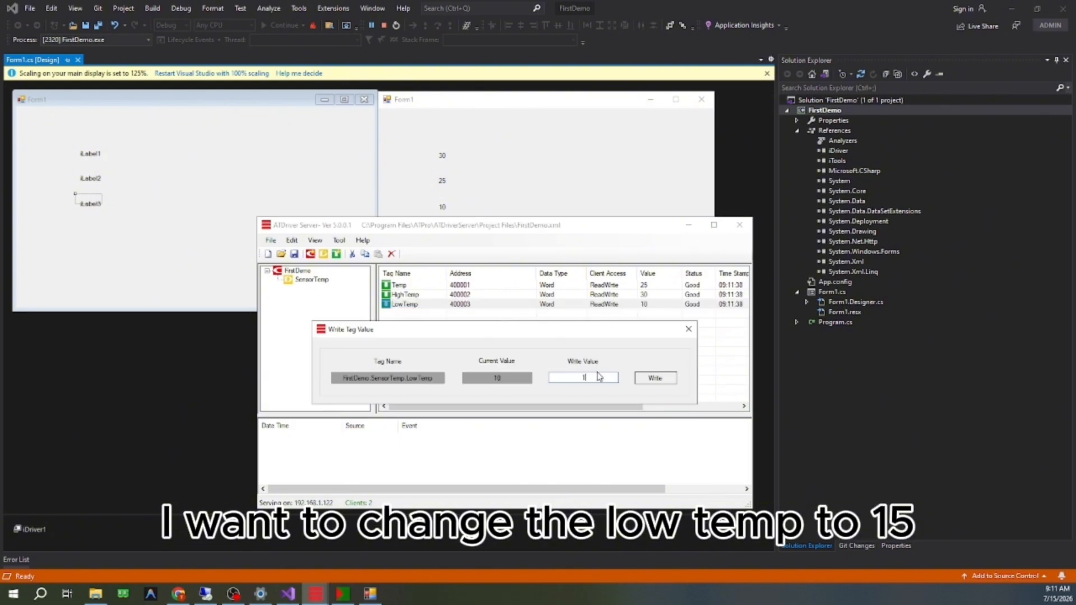
click(655, 378)
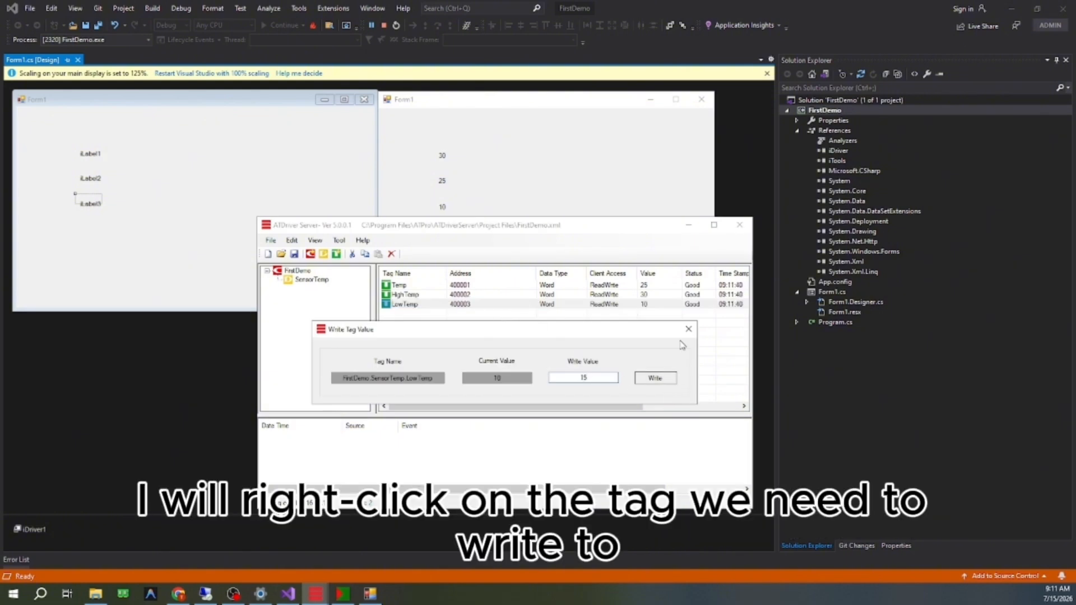
Step: Write the value 15 to the LowTemp tag in ATDriver Server and check the third label on the running Form1
right_click(652, 305)
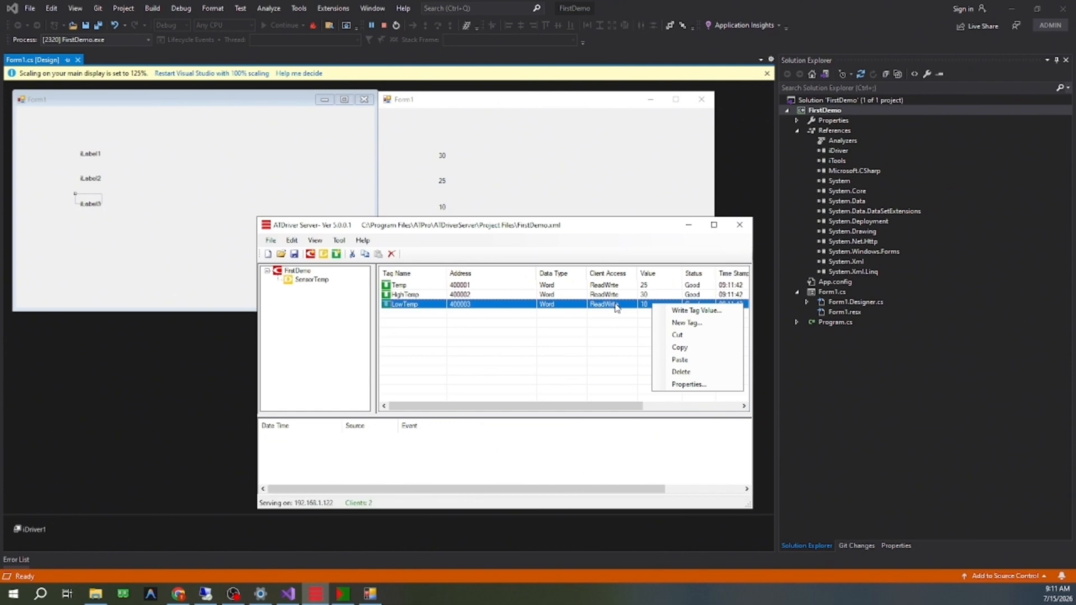
click(733, 312)
text(15)
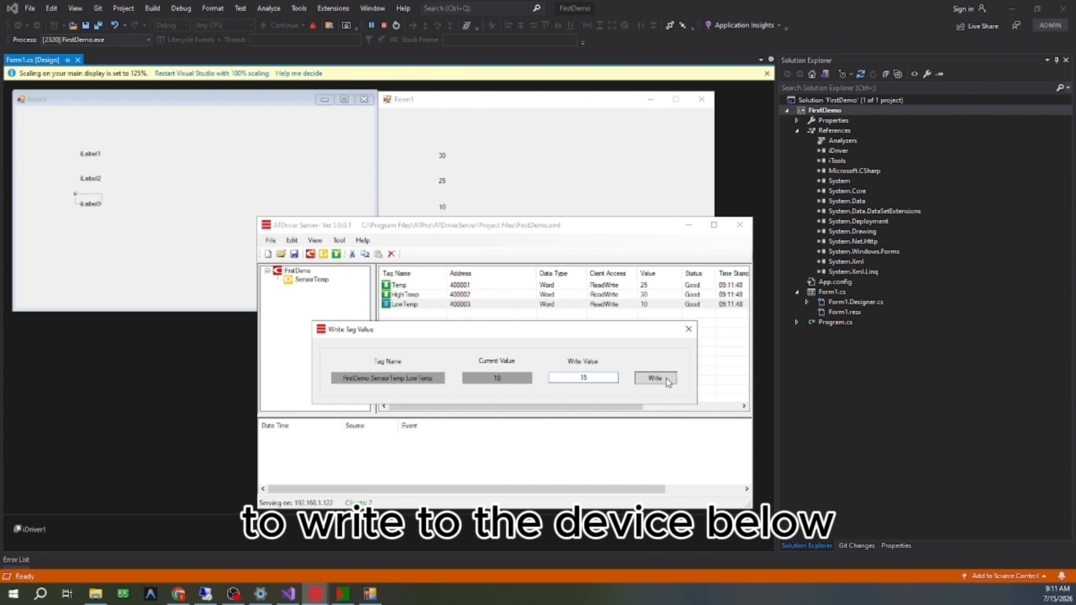
click(666, 380)
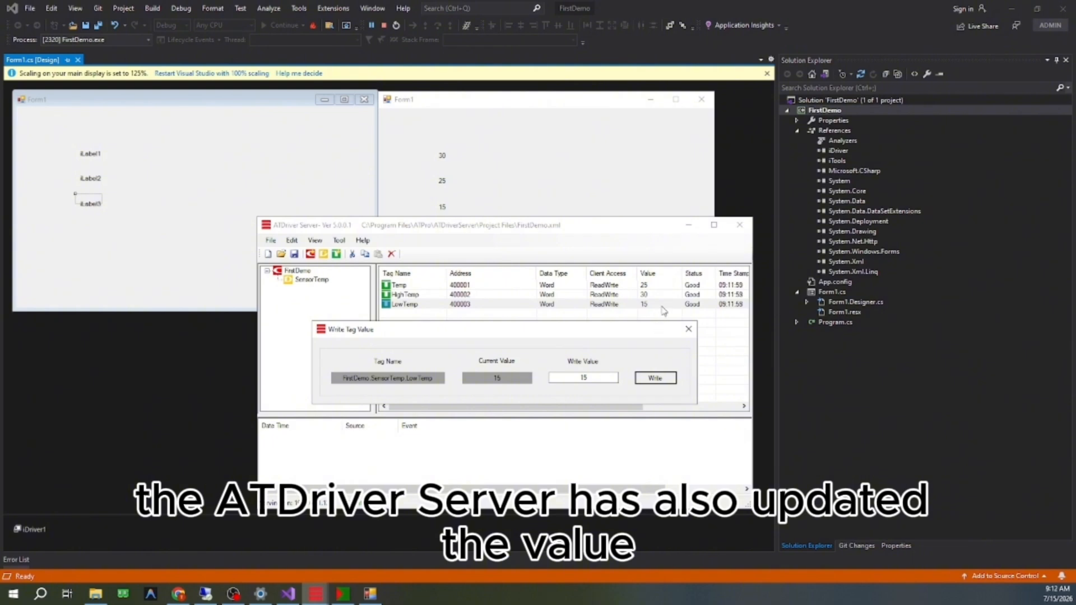
click(469, 104)
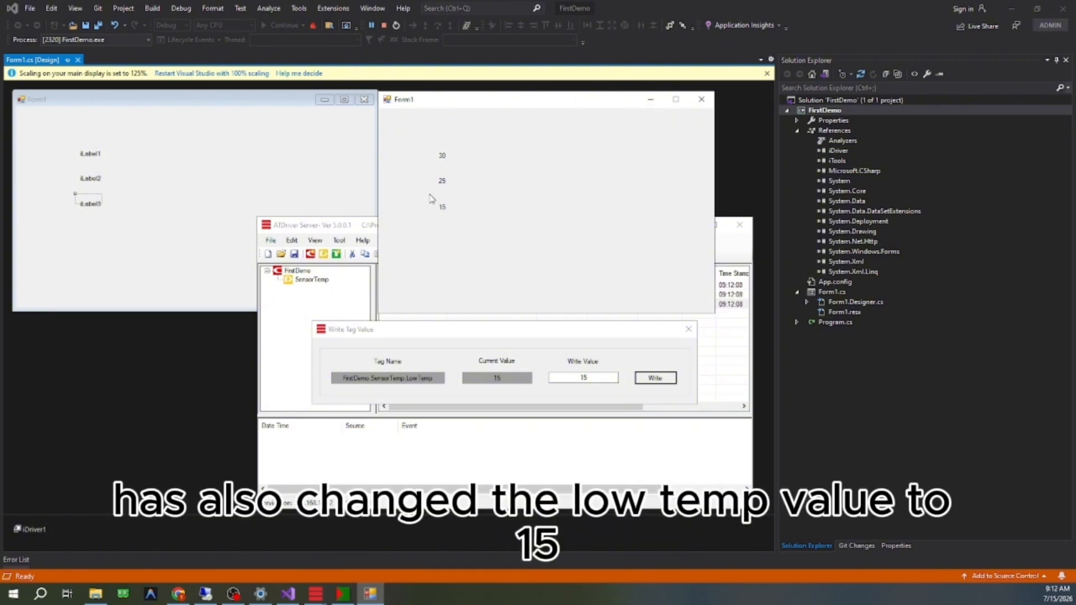
click(598, 339)
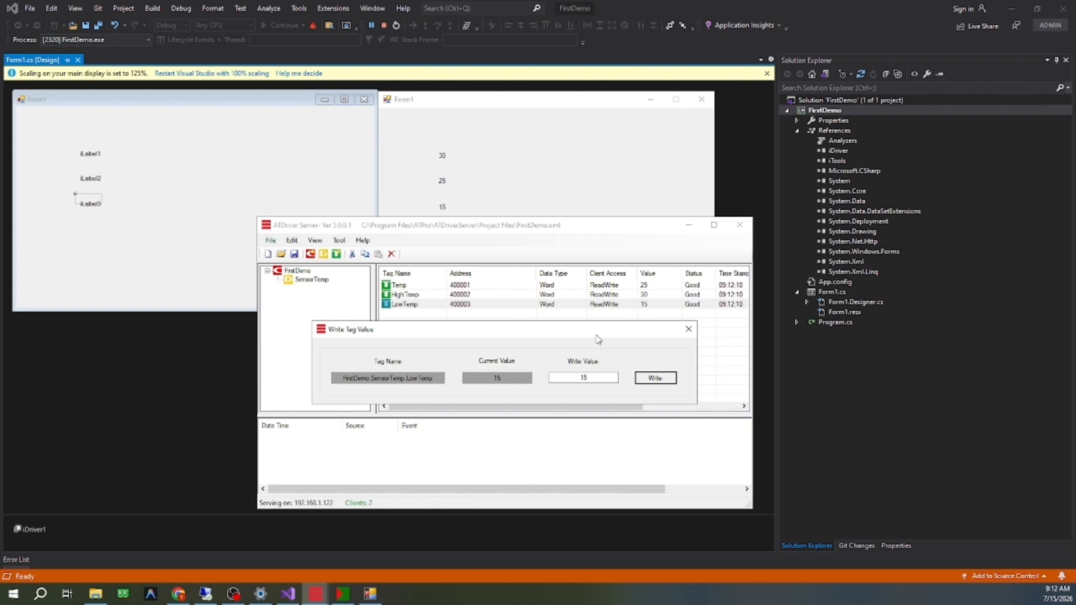